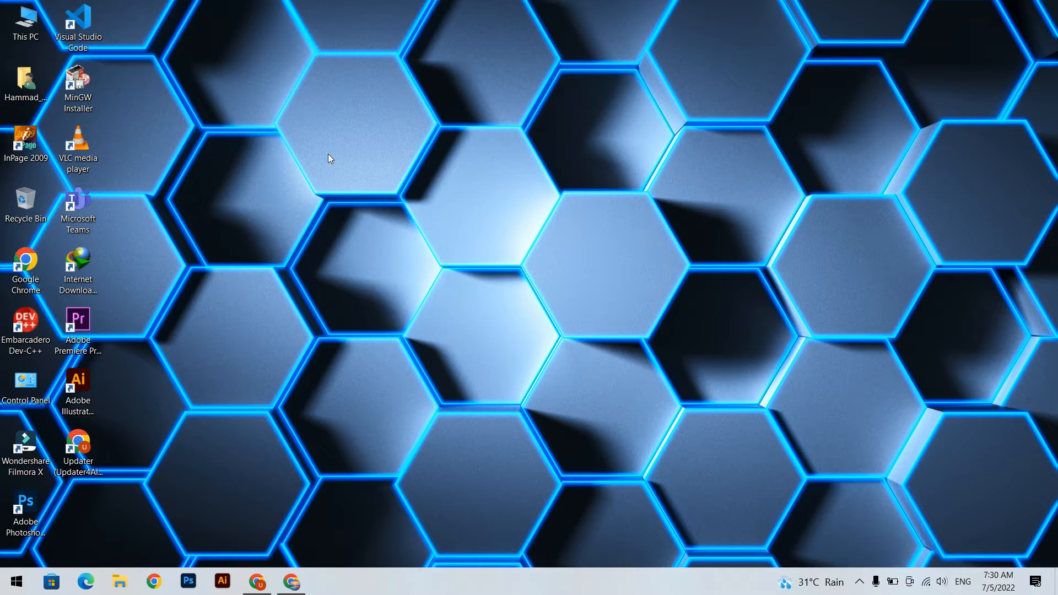
Launch Wondershare Filmora and create a new project with the 16:9 (Widescreen) aspect ratio
double_click(43, 452)
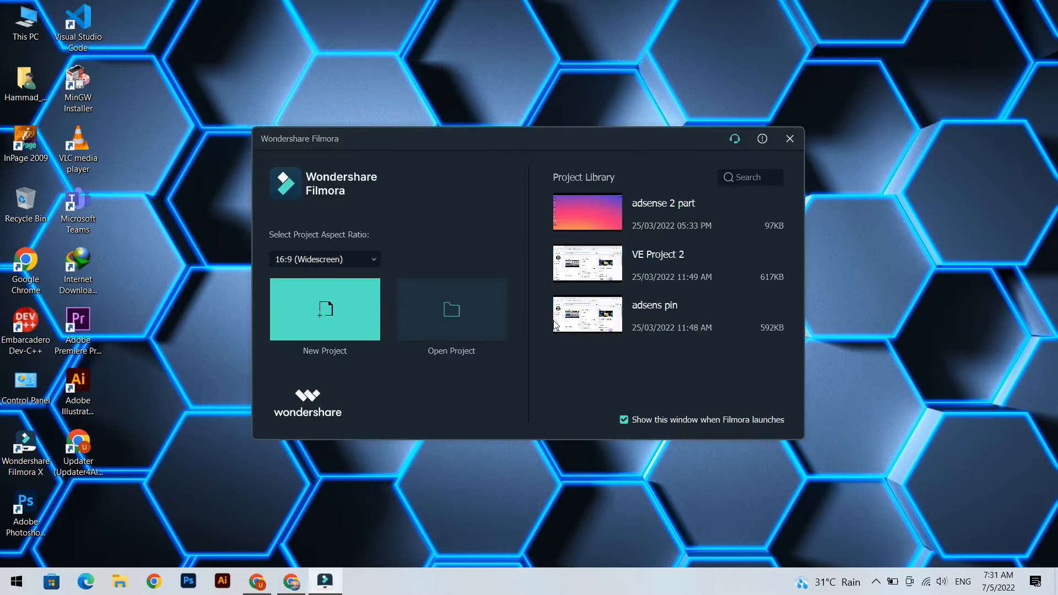
click(365, 303)
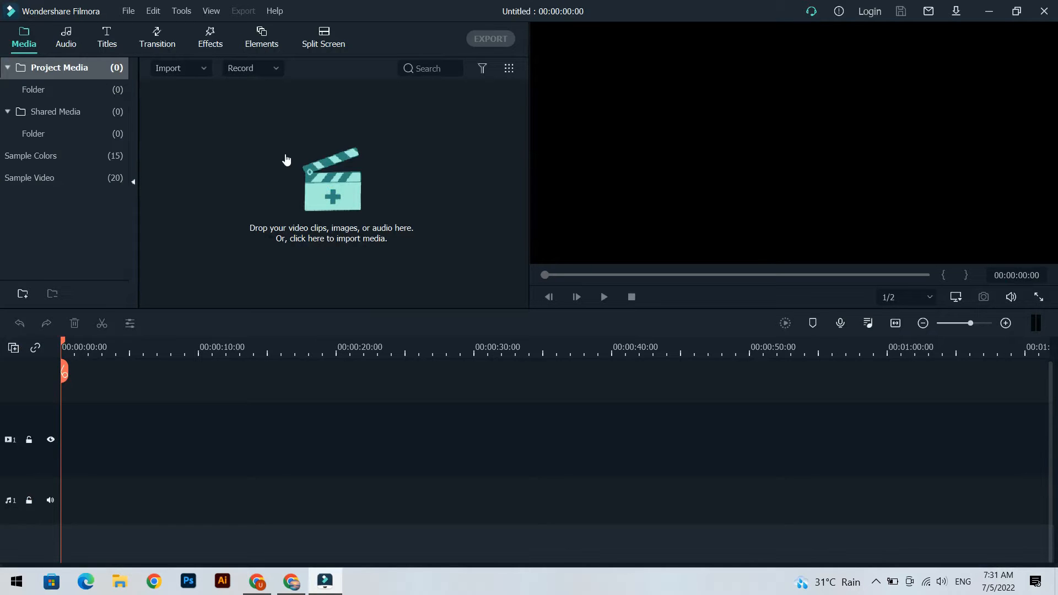
Place the Islands sample video at the start of video track 1
click(60, 182)
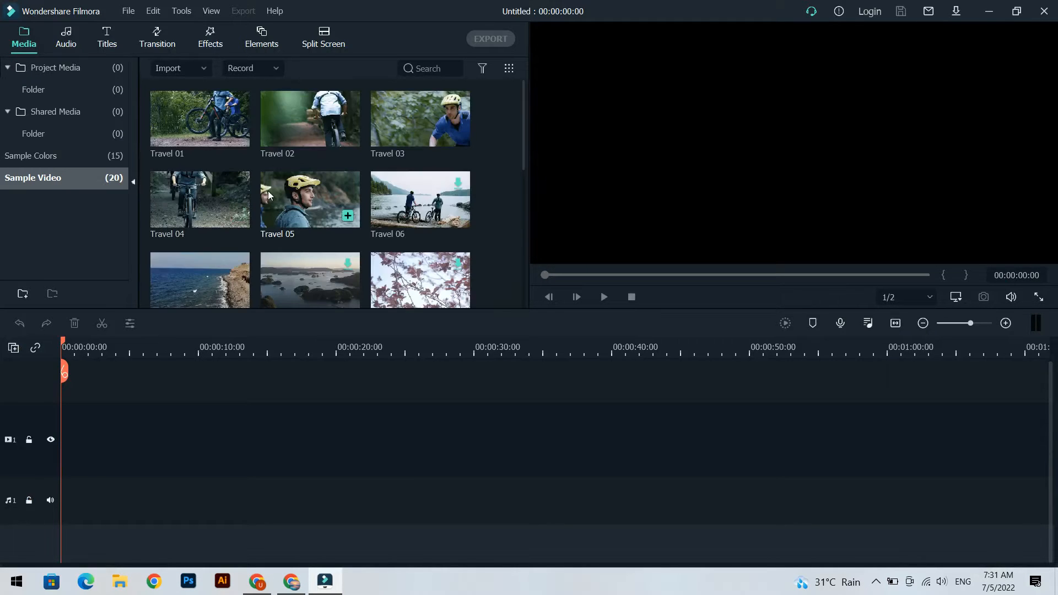
scroll(267, 220, down, 3)
scroll(205, 165, up, 3)
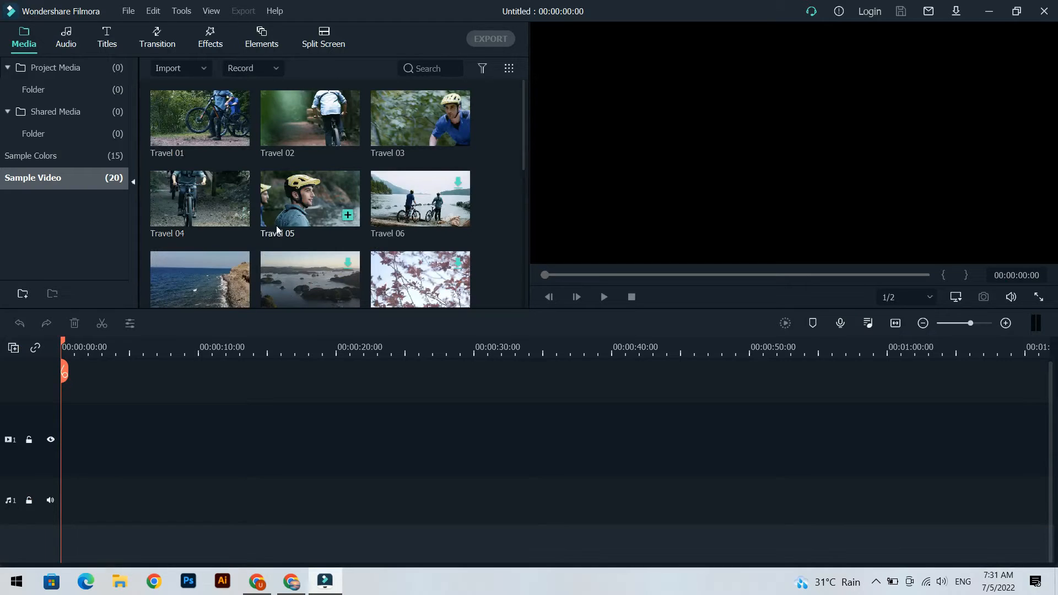
drag(300, 276, 95, 441)
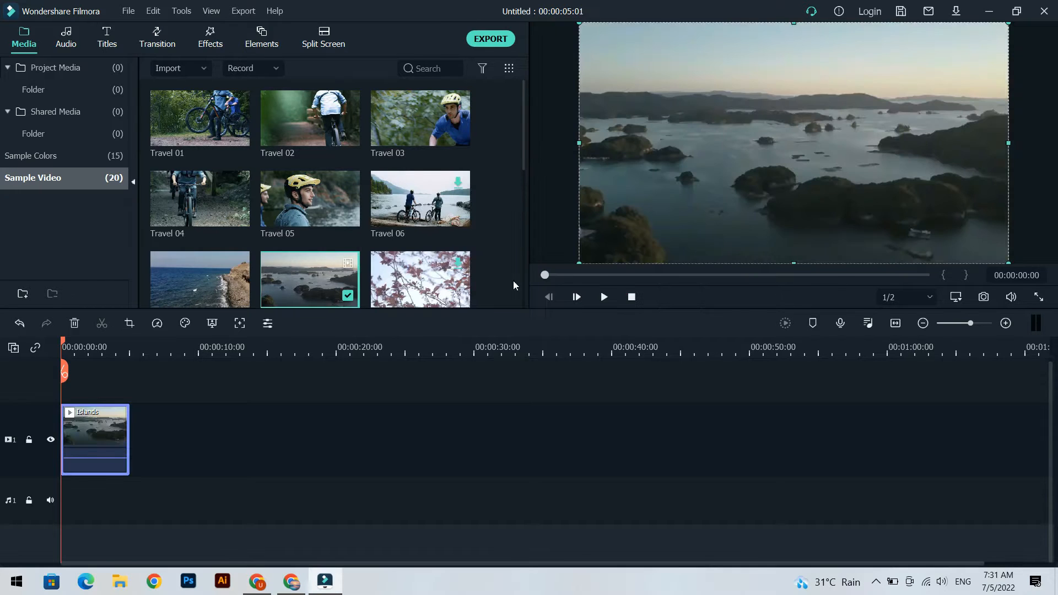
Preview the first seconds of the Islands clip and return the playhead to the beginning
click(246, 435)
key(space)
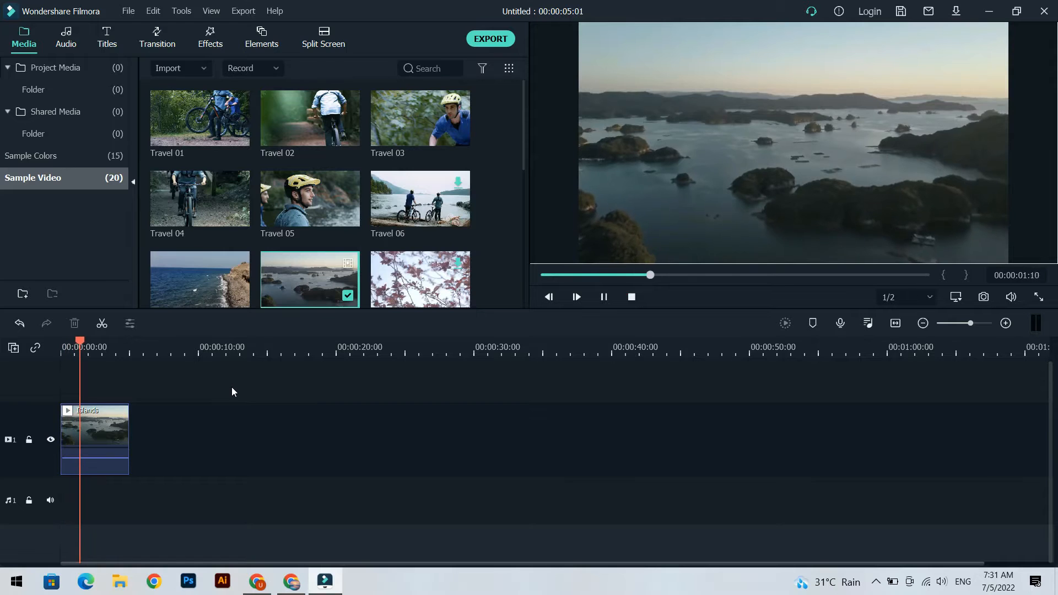
key(space)
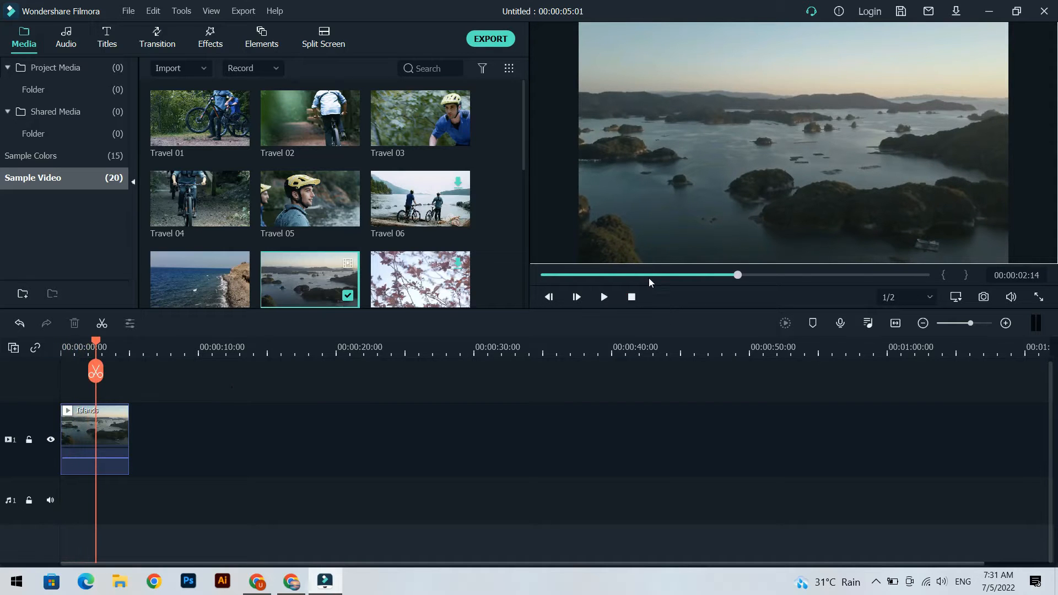
drag(650, 278, 521, 272)
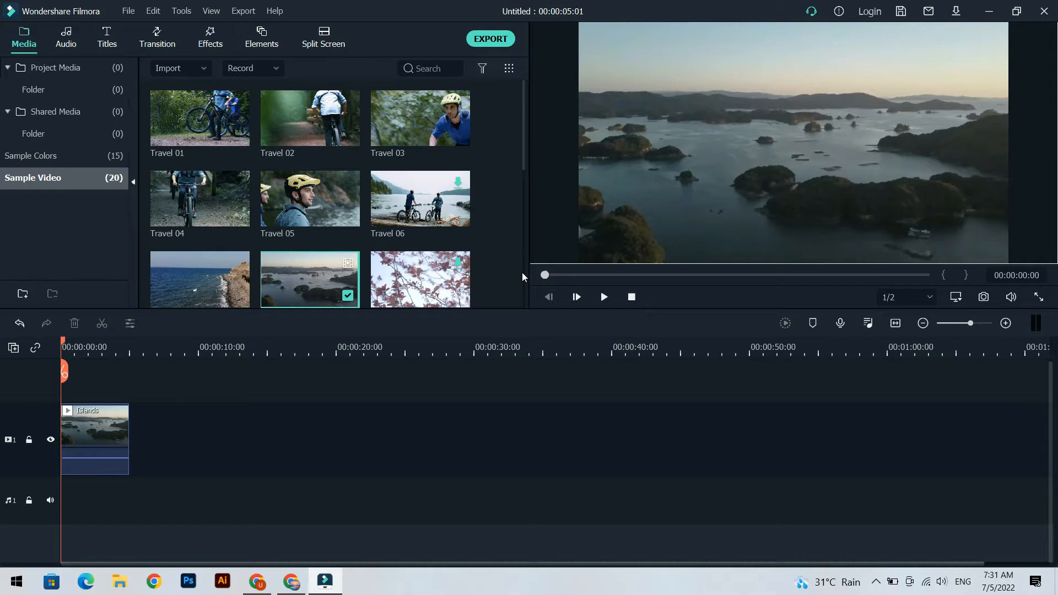
Add the Basic 6 title on video track 2, directly above the Islands clip
click(111, 39)
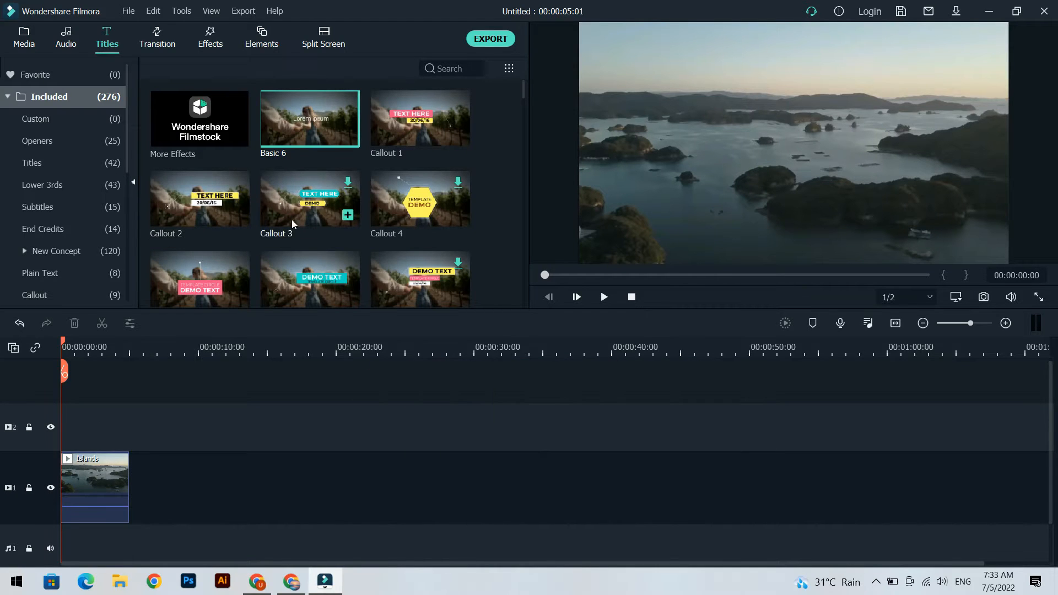
scroll(363, 233, down, 10)
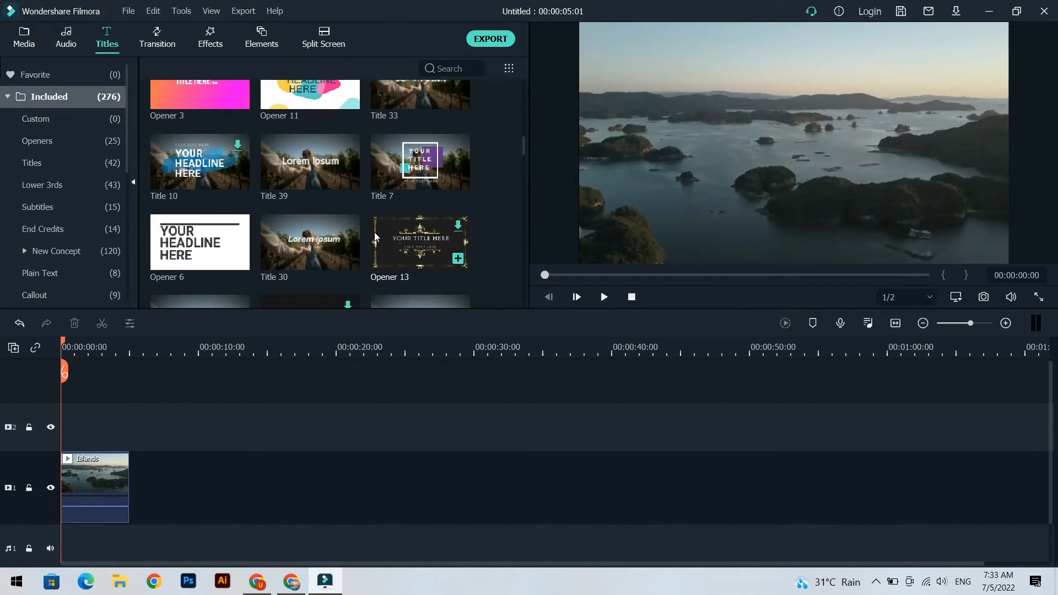
scroll(374, 243, up, 10)
drag(328, 125, 95, 440)
Replace the Basic 6 title's placeholder text with "I Am" followed by the person's full name
double_click(95, 439)
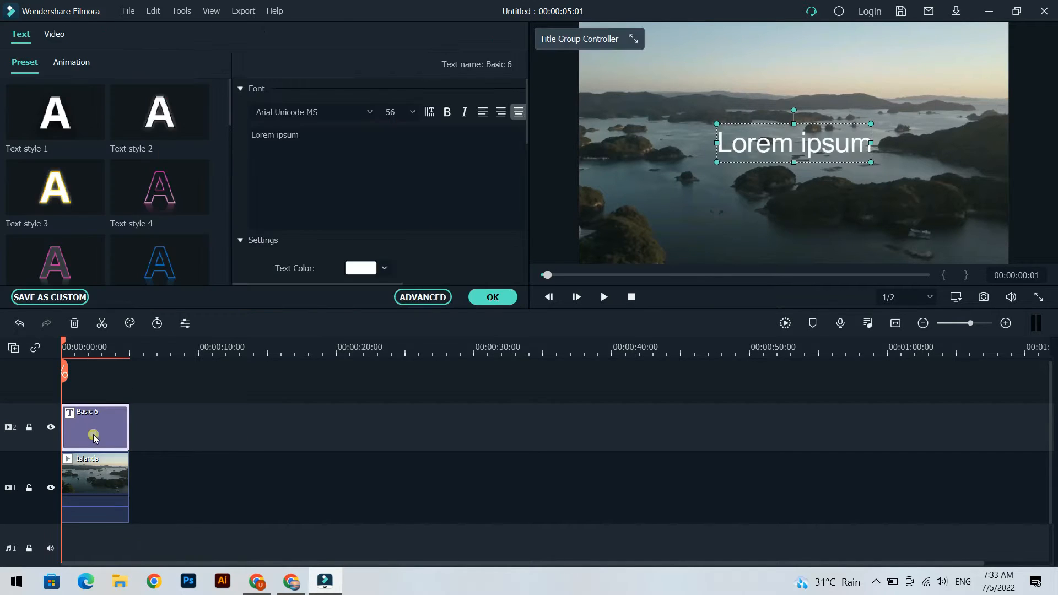
double_click(412, 170)
key(ctrl+a)
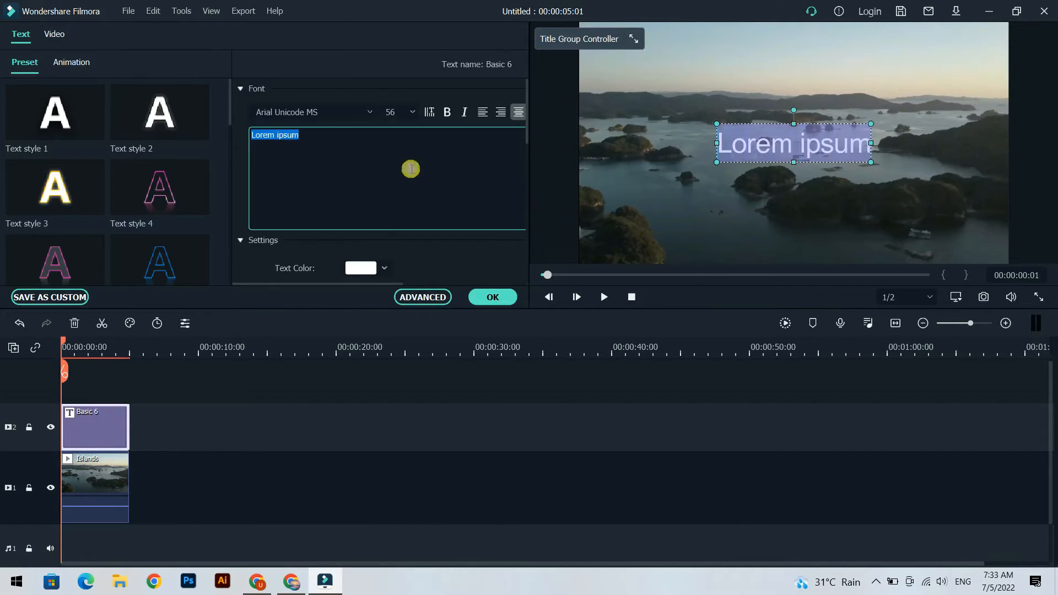
key(BackSpace)
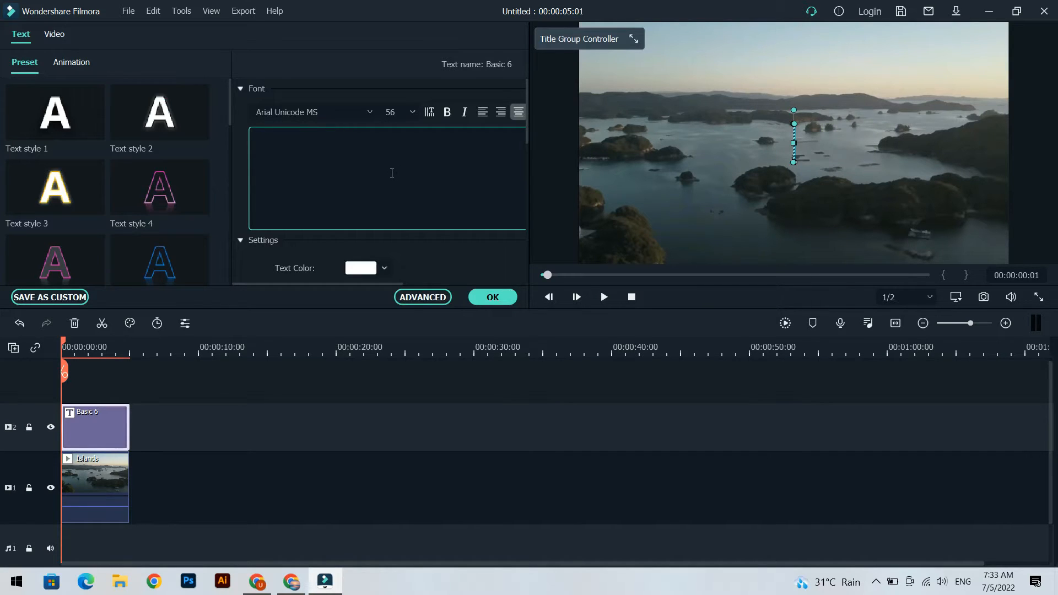
text(I Am Fawad Asif)
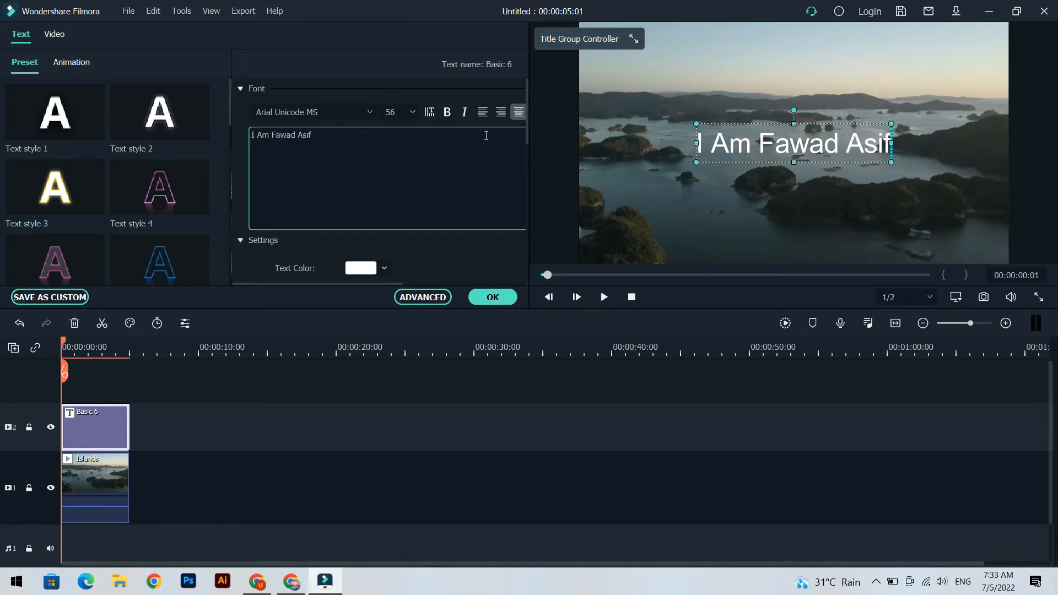
Set the title text's font size to 100
click(412, 112)
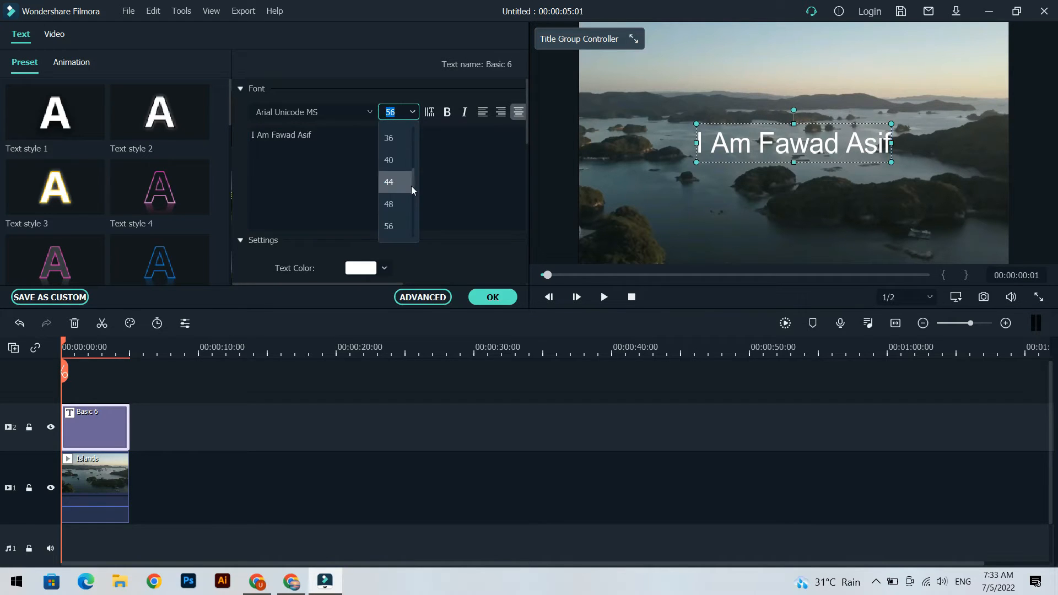
click(403, 200)
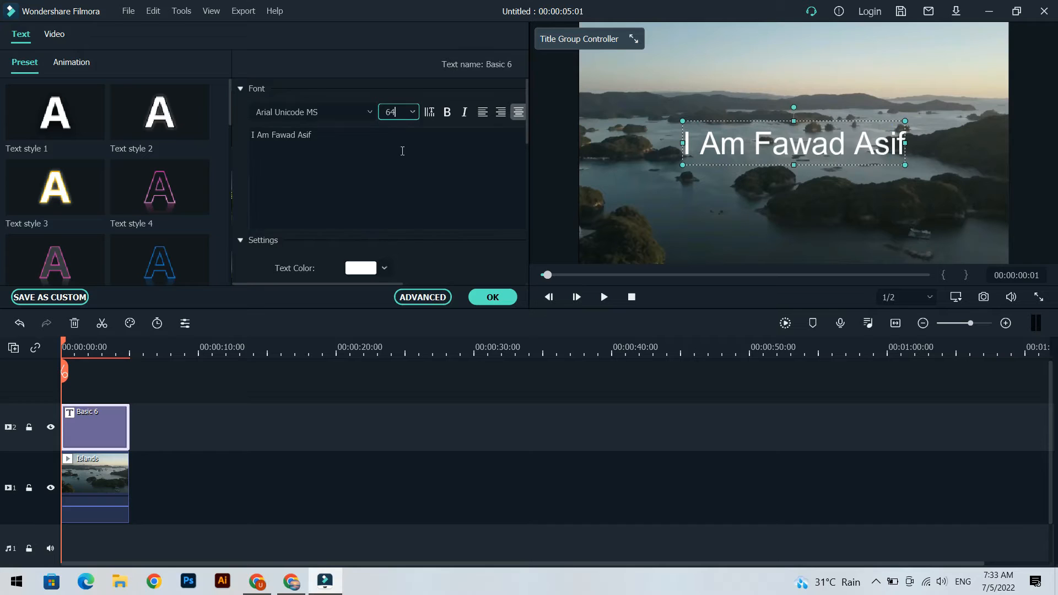
click(413, 112)
scroll(413, 227, down, 2)
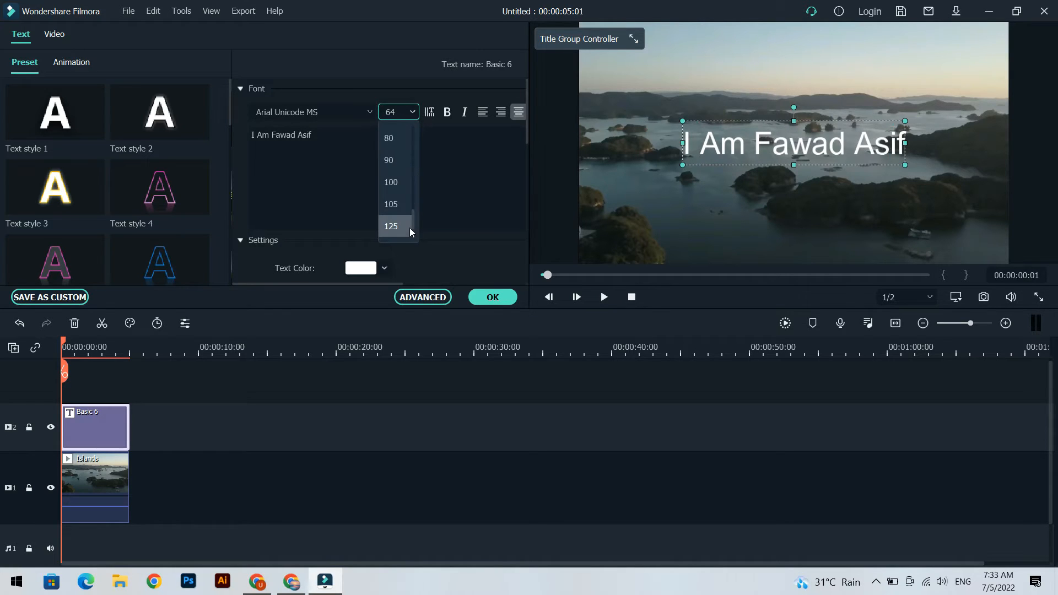
click(404, 187)
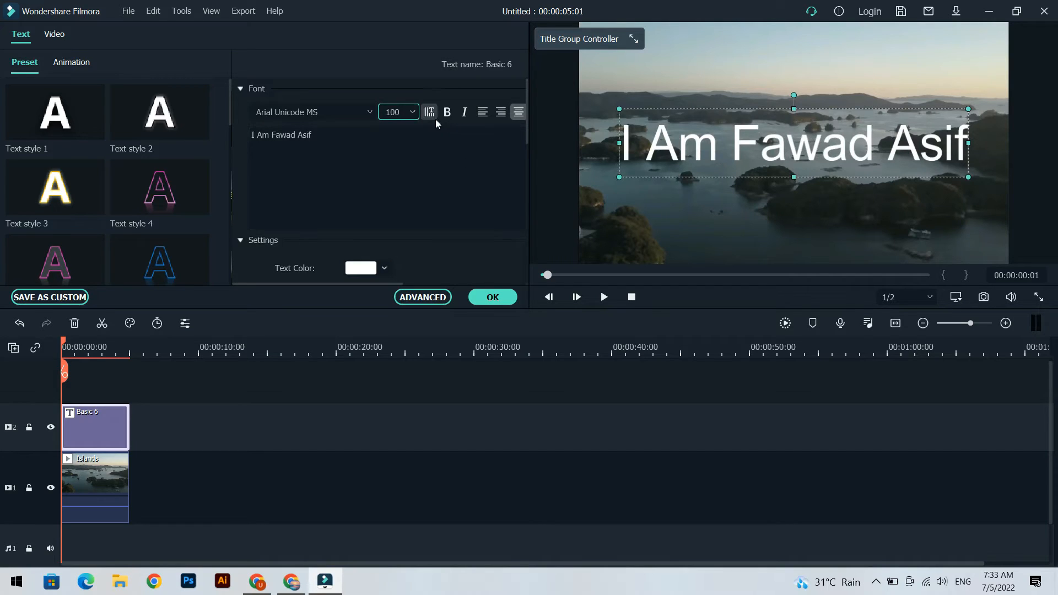
Make the title text bold, toggling italic on and back off
click(451, 114)
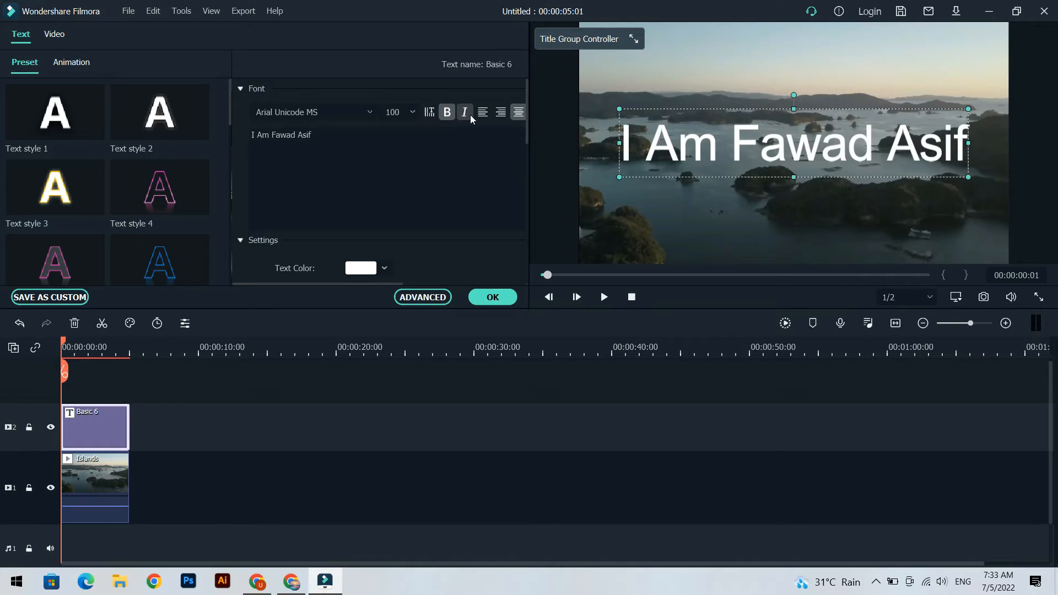
click(466, 114)
click(465, 114)
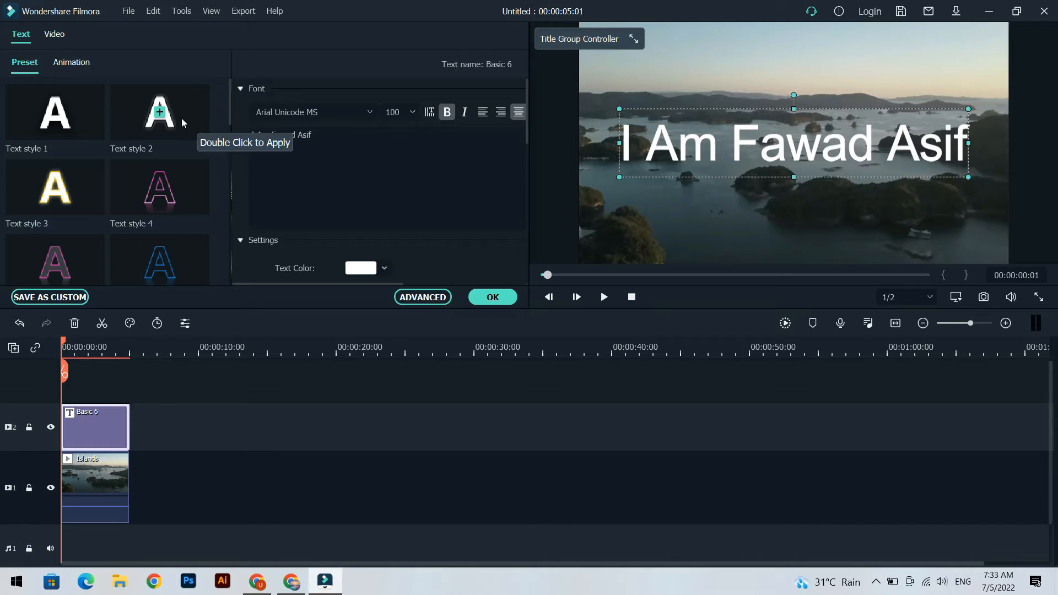
Browse the text style presets and set the title's text color to red (#ff0000)
scroll(64, 181, down, 5)
scroll(108, 215, up, 5)
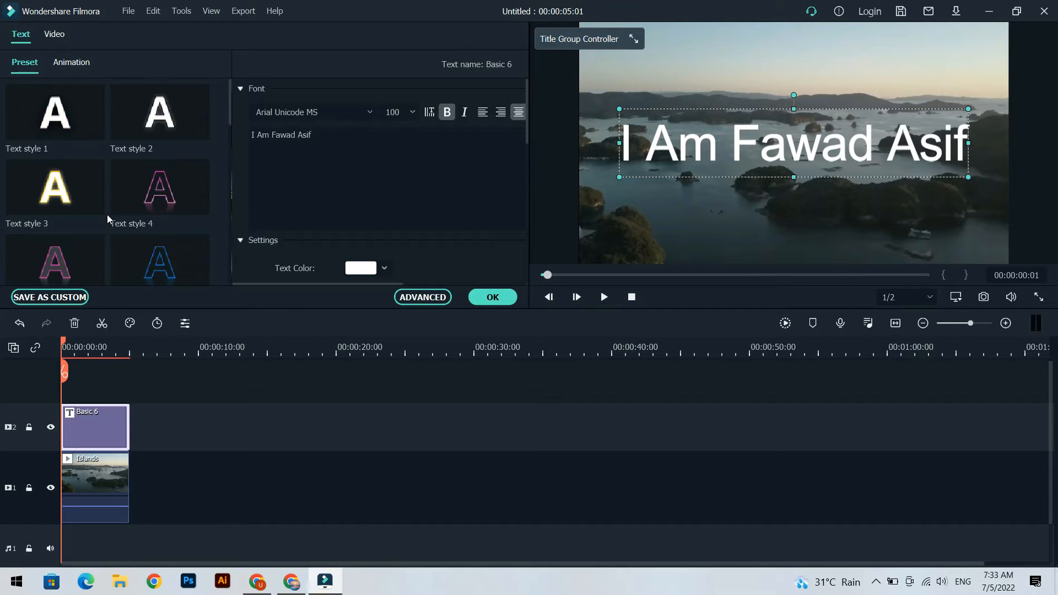
click(383, 270)
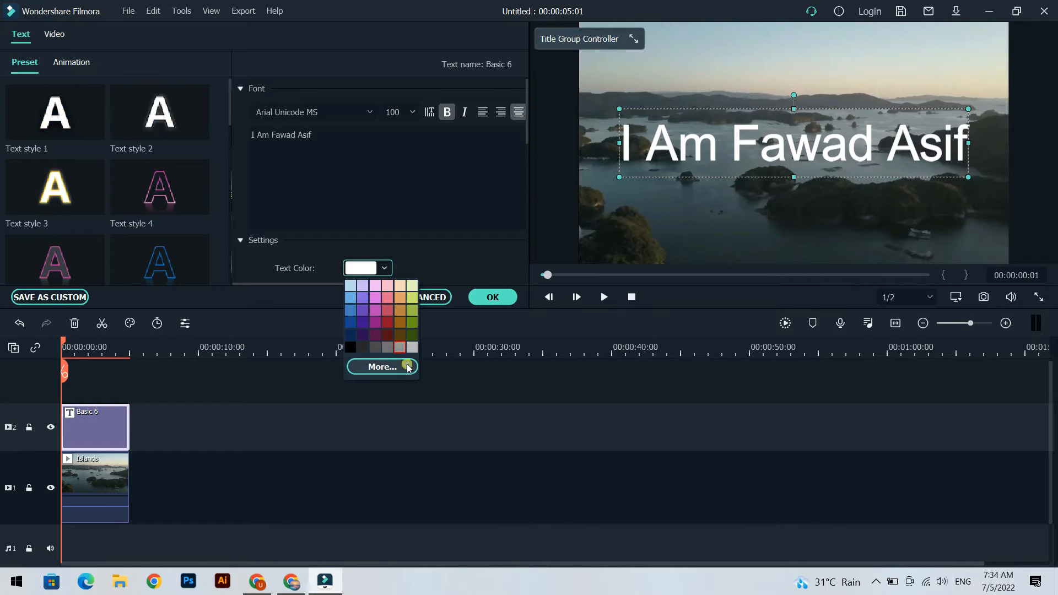
click(382, 367)
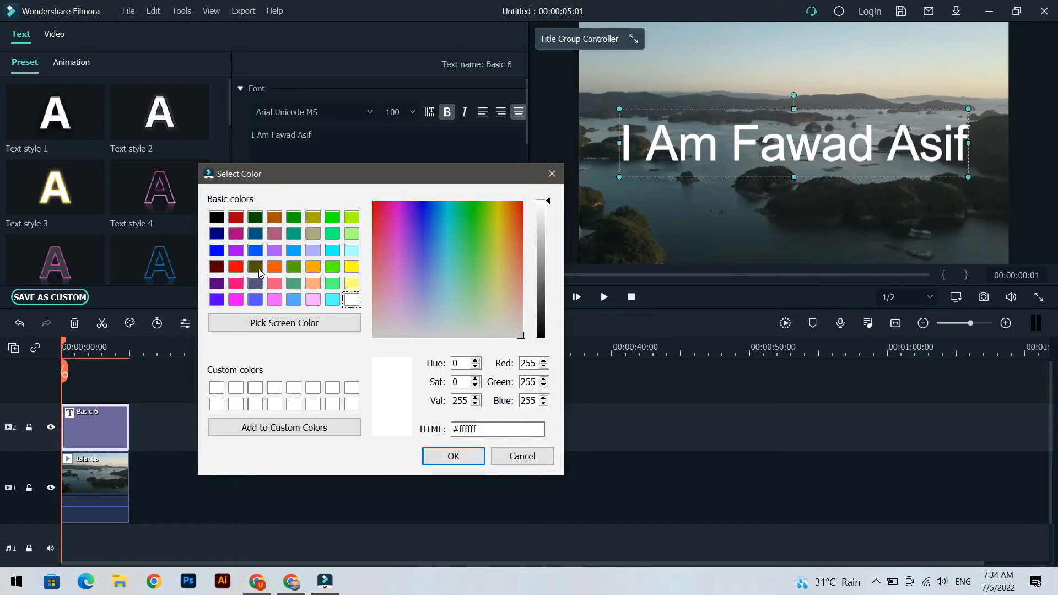
click(238, 268)
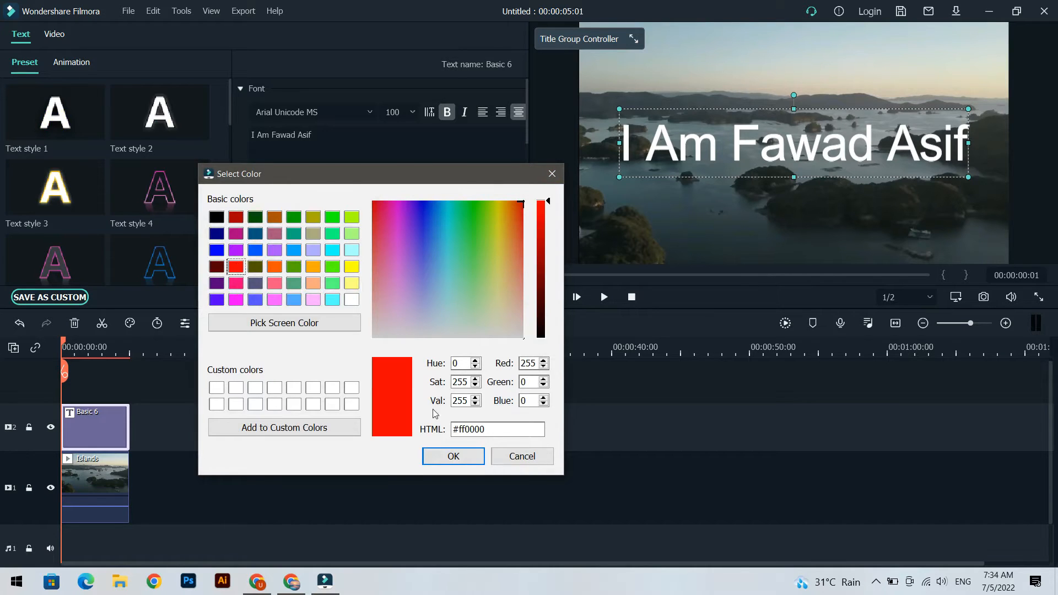
click(475, 459)
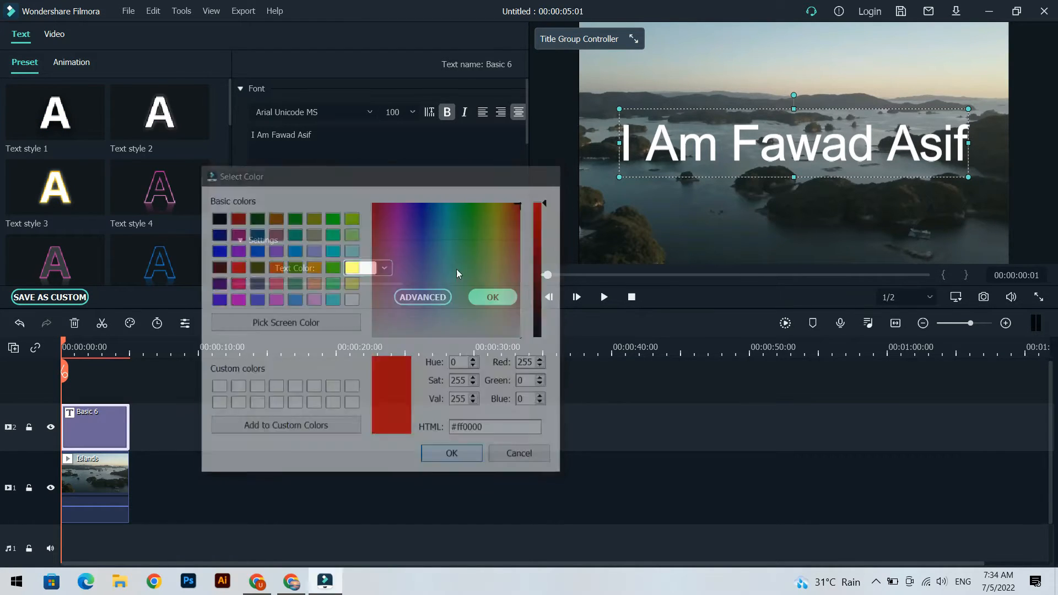
Try preset text styles 2, 4 and 8 on the title, and apply Text style 16
click(159, 121)
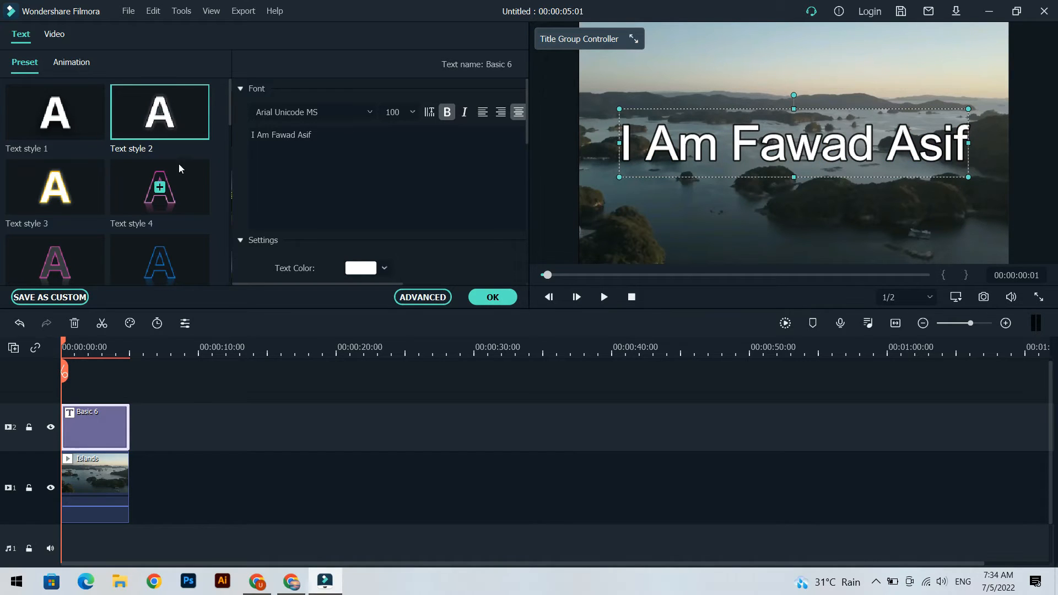
click(173, 181)
scroll(168, 171, down, 3)
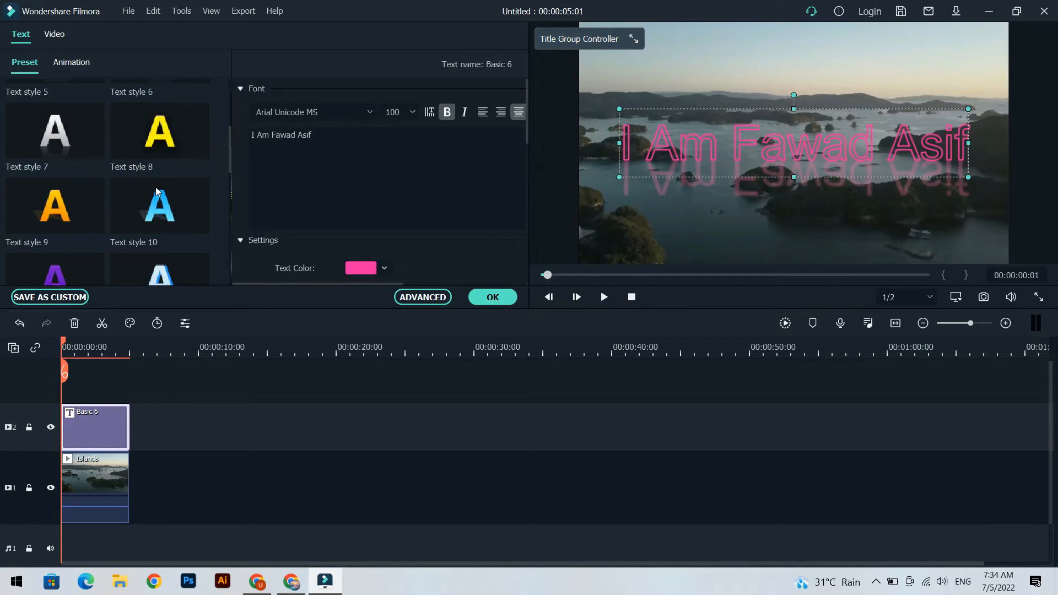
click(161, 136)
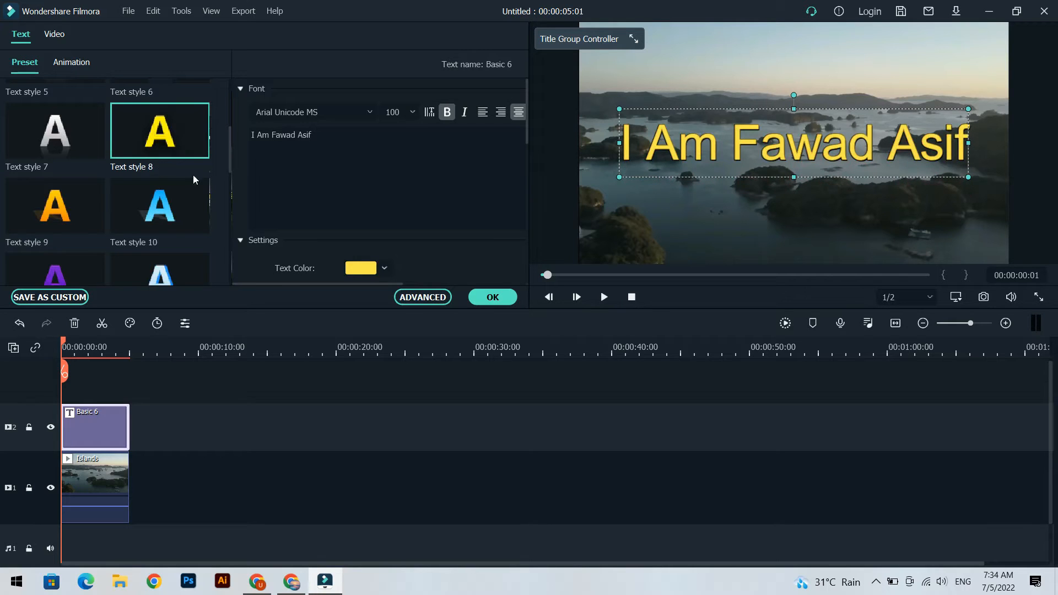
scroll(168, 165, down, 3)
click(165, 224)
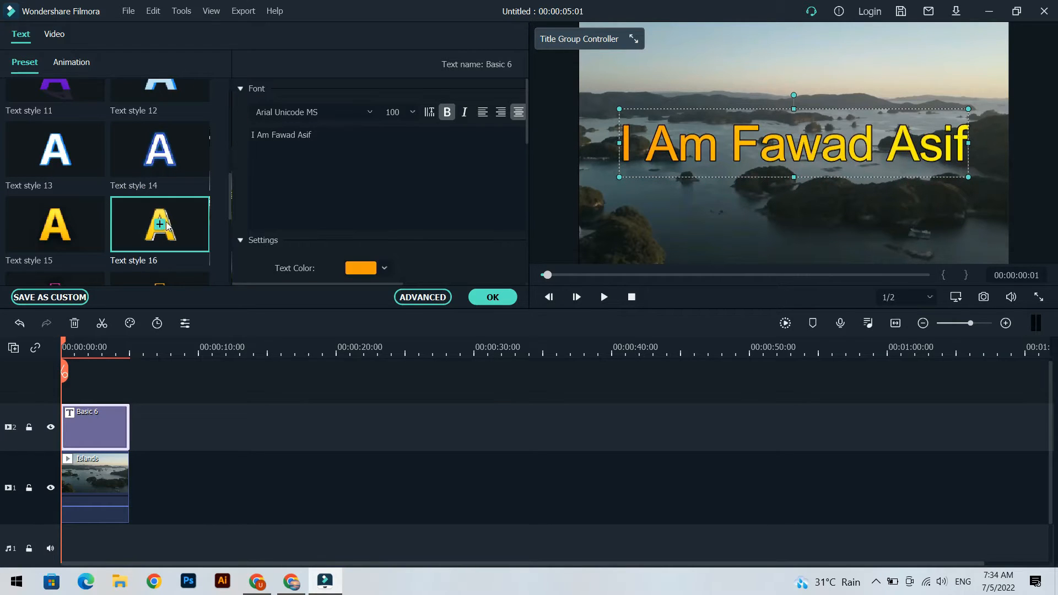
Try several fonts on the title and set it to Baskerville Old Face
click(369, 114)
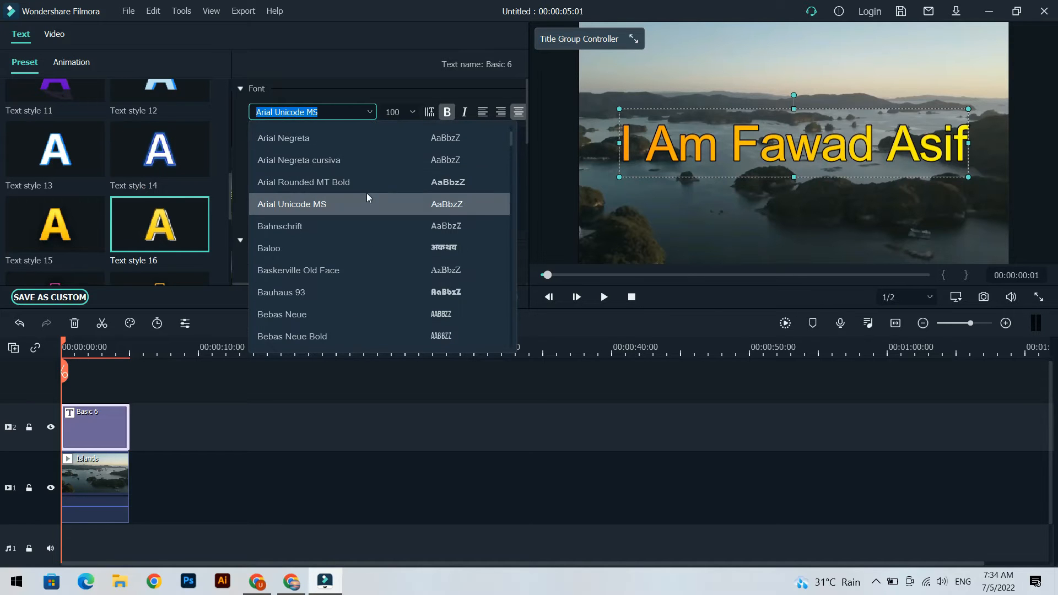
key(Down)
key(Up)
key(Up)
key(Up)
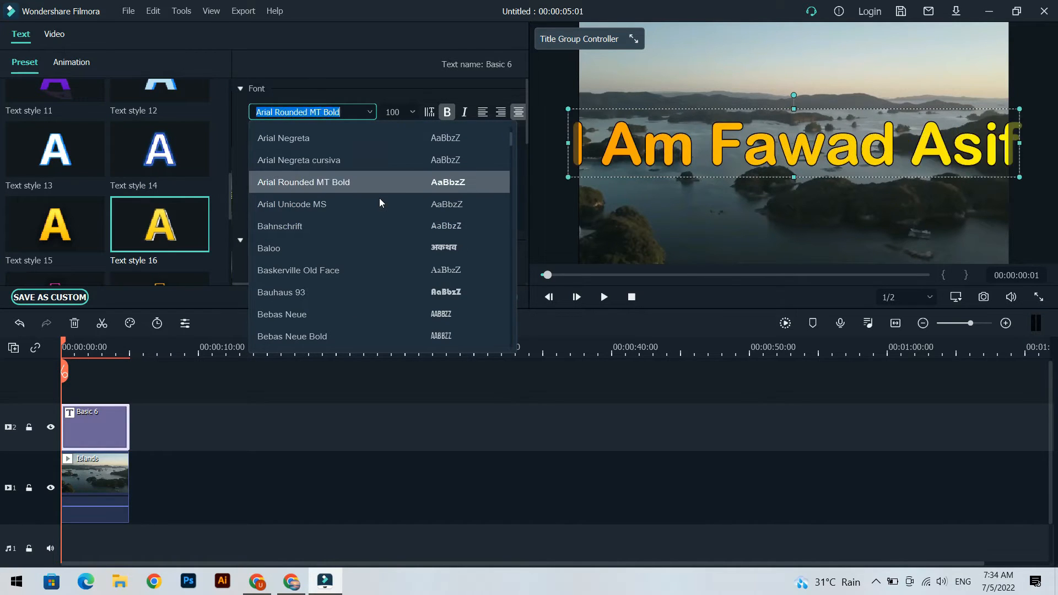
key(Down)
key(Down)
key(Down)
key(Down)
key(Down)
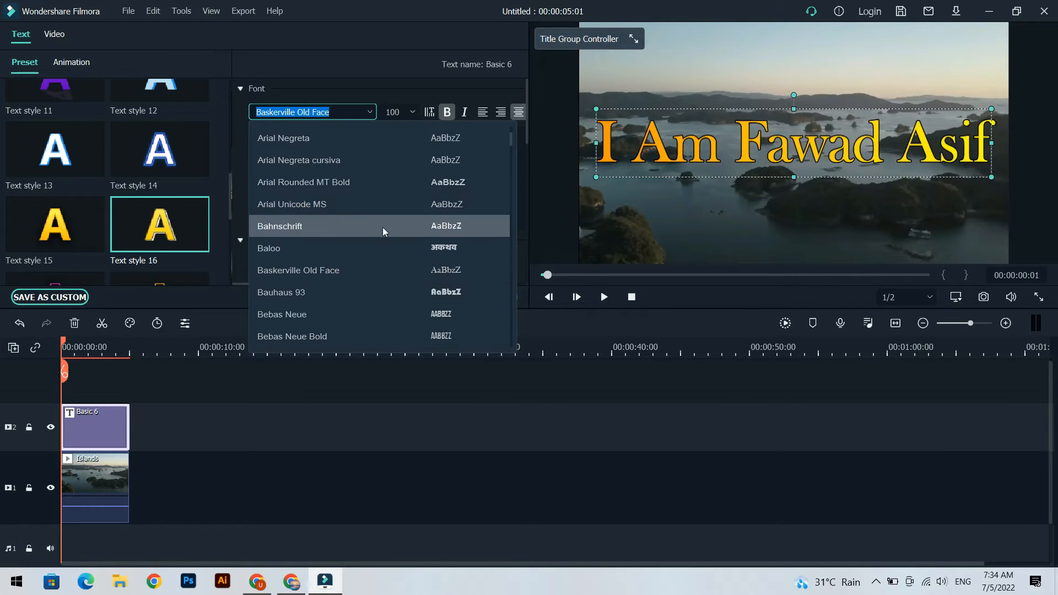
click(384, 270)
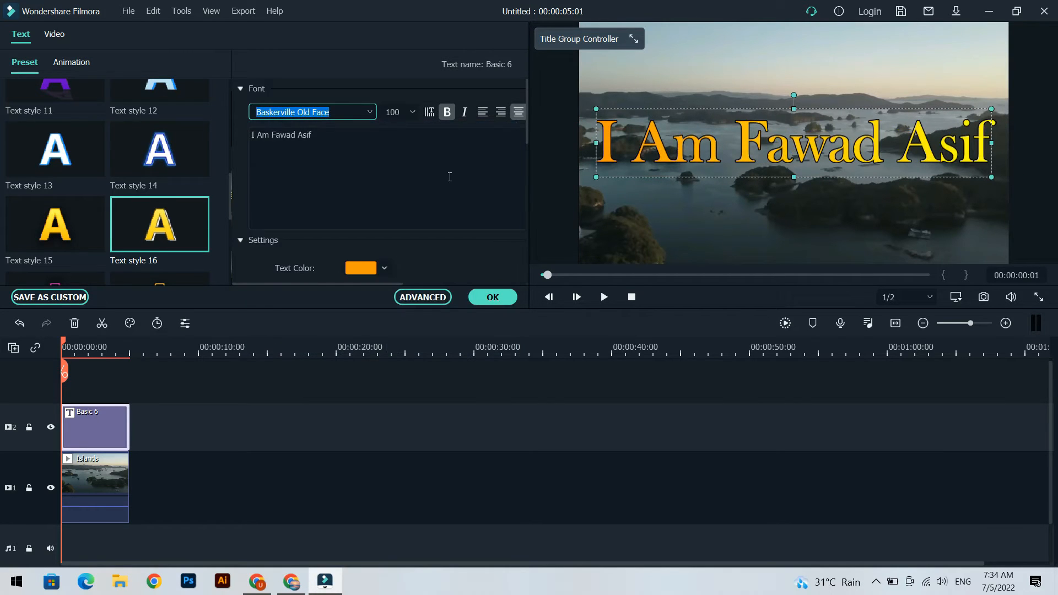
Change the title's paragraph alignment to left and select its whole text
click(501, 114)
click(483, 114)
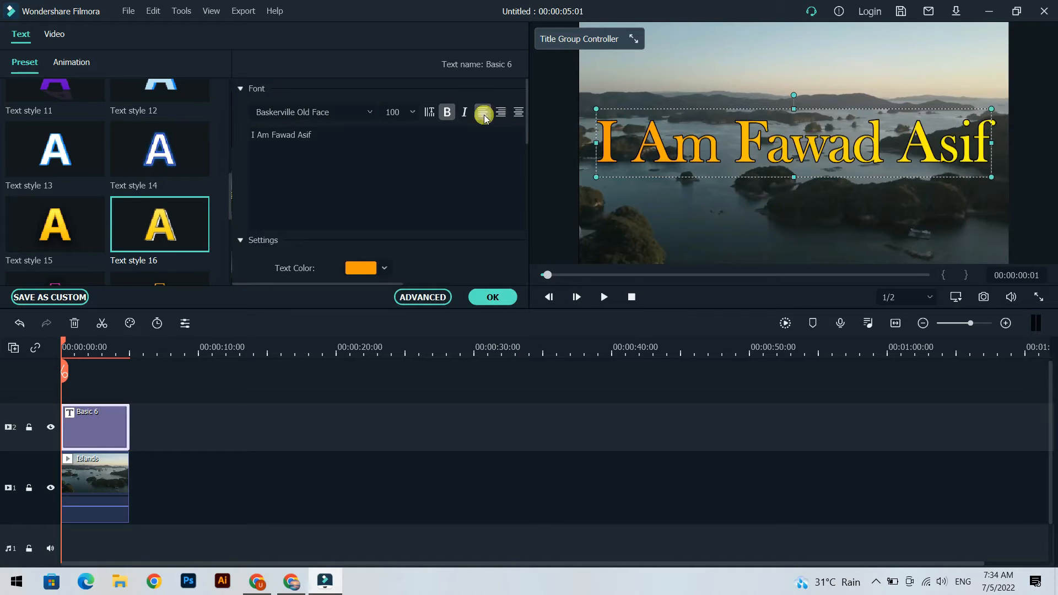
click(475, 139)
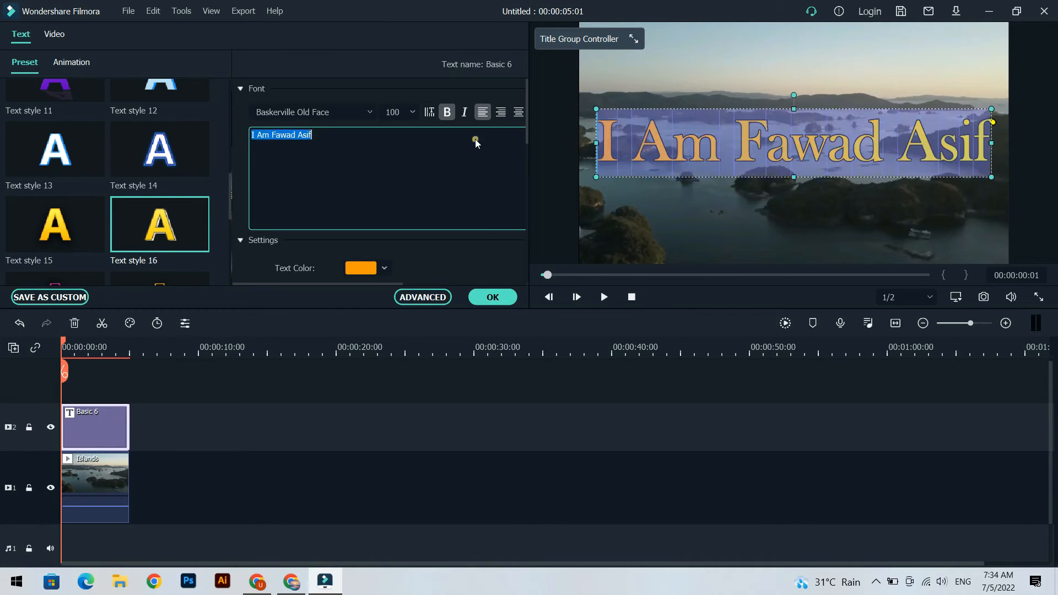
Change the title's paragraph alignment, look through the text animations and apply the Type Writer animation
click(500, 114)
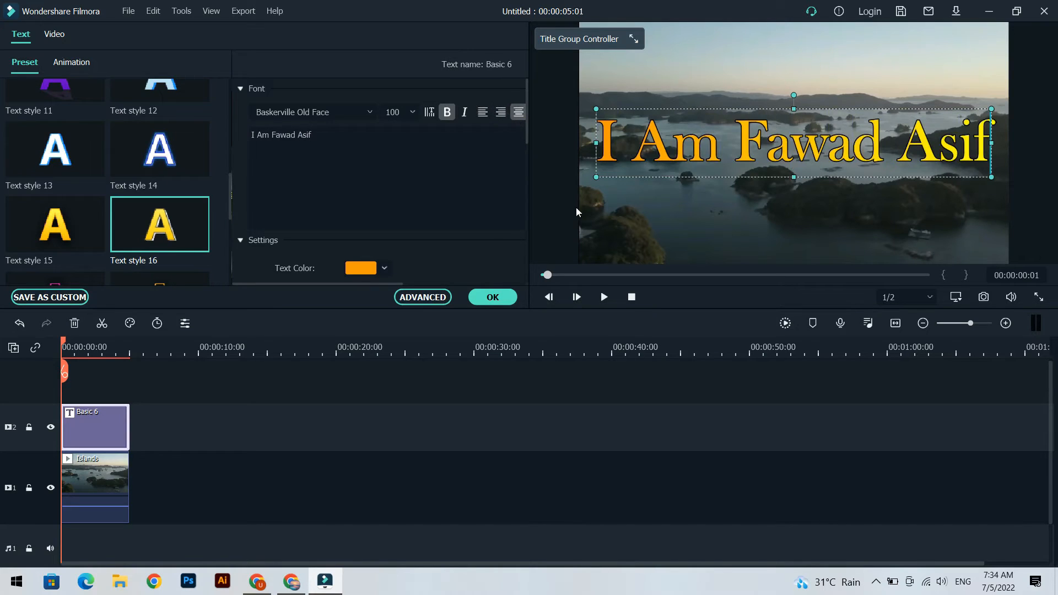
click(71, 64)
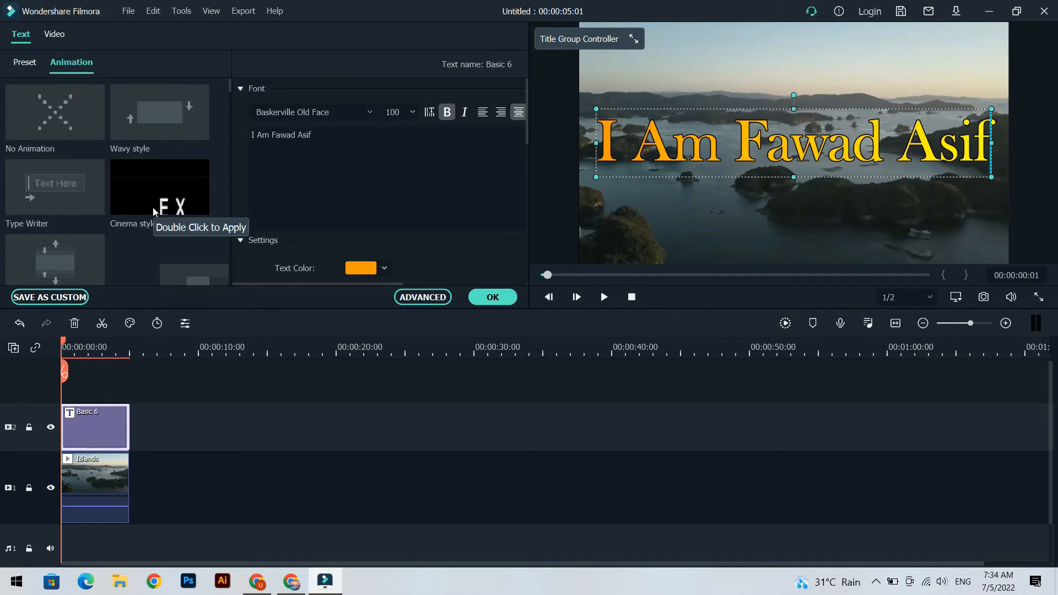
scroll(155, 208, down, 5)
scroll(156, 206, down, 5)
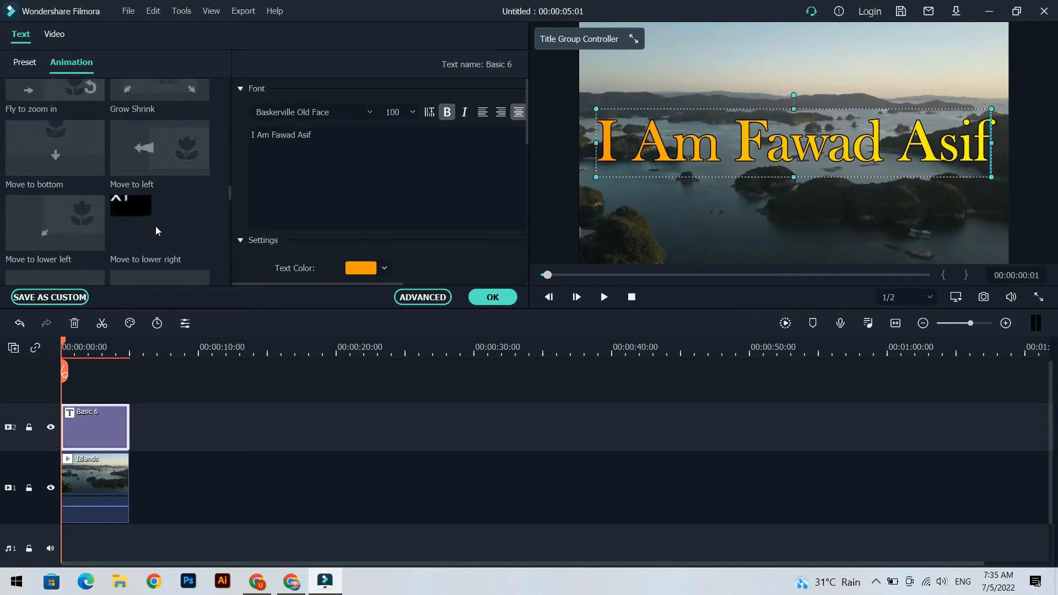
scroll(156, 227, down, 3)
scroll(155, 226, up, 13)
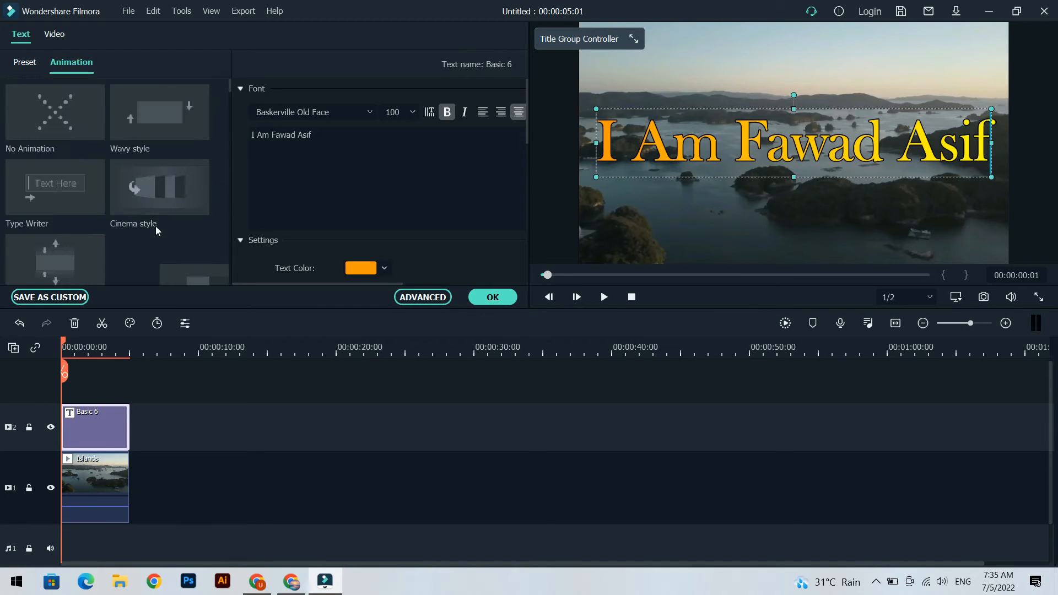
double_click(70, 190)
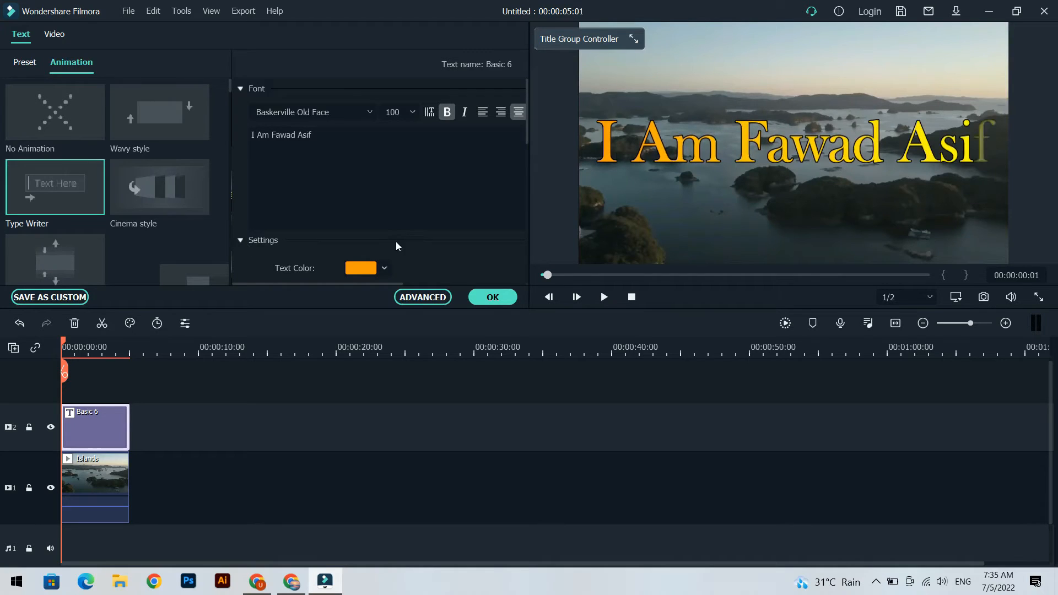
Try blending modes including Darken, Lighten and Linear Dodge on the title, return it to Normal and test its opacity
click(56, 38)
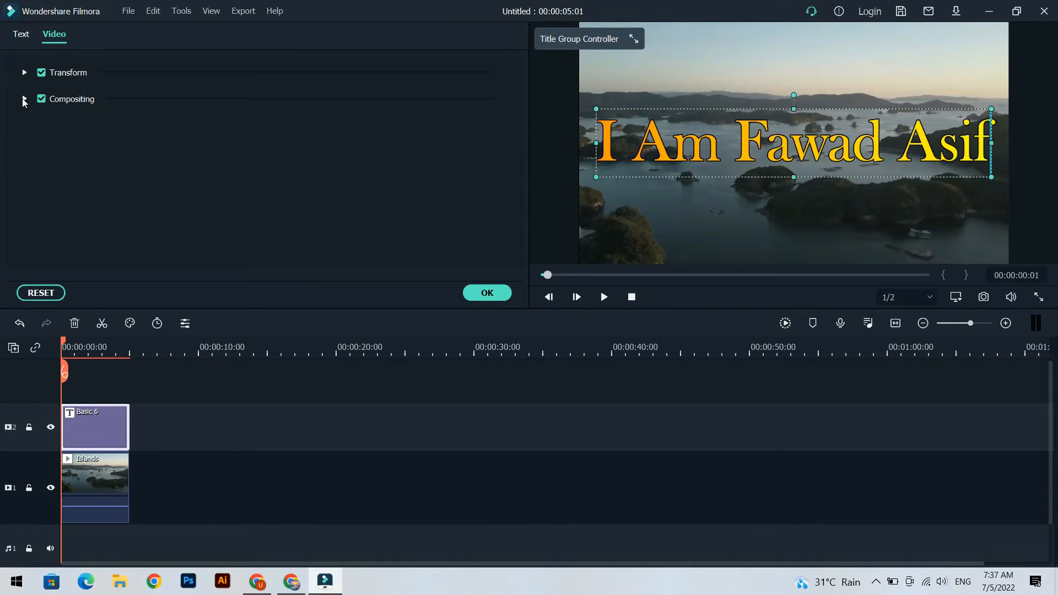
click(24, 99)
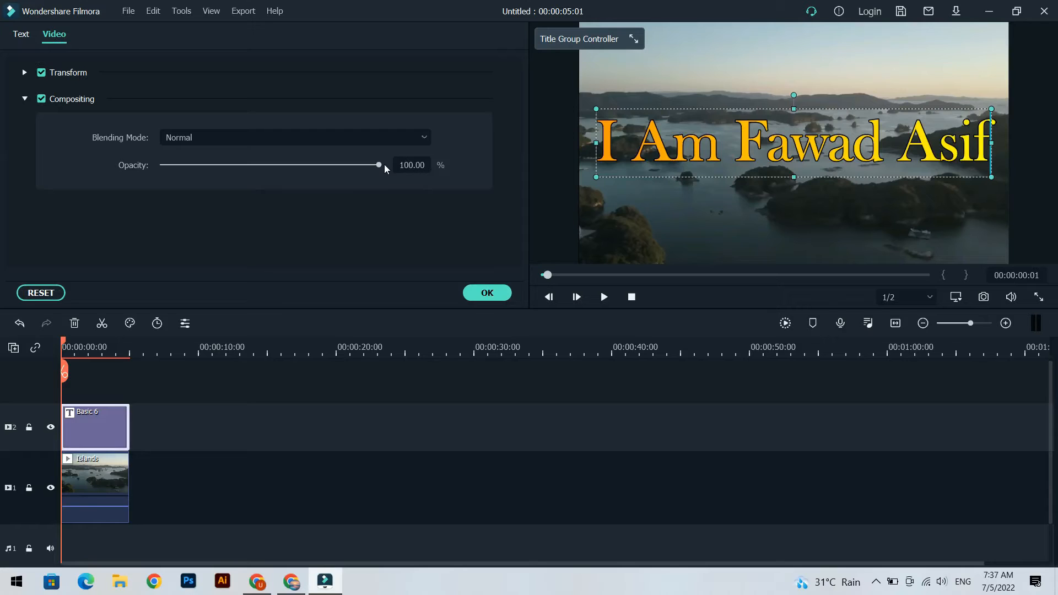
click(338, 134)
click(315, 187)
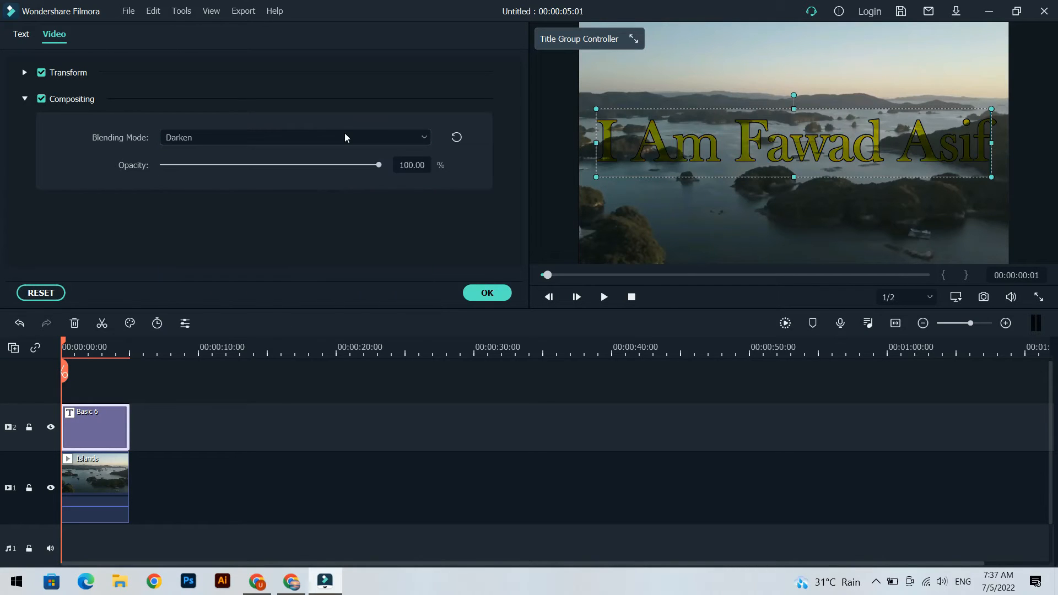
click(345, 136)
click(312, 208)
click(338, 139)
click(285, 278)
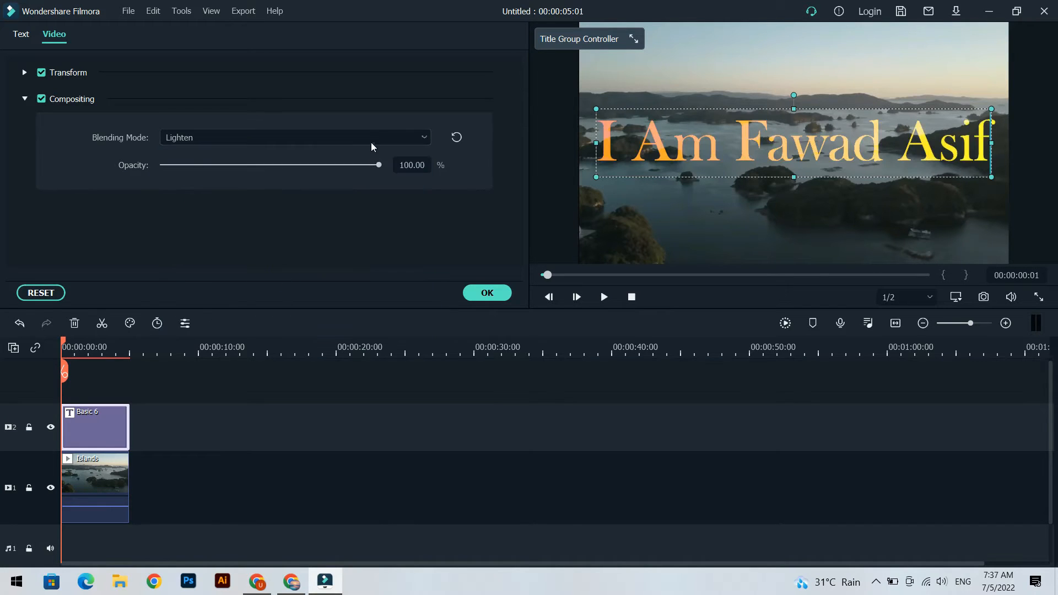
click(371, 137)
scroll(309, 276, down, 1)
click(290, 303)
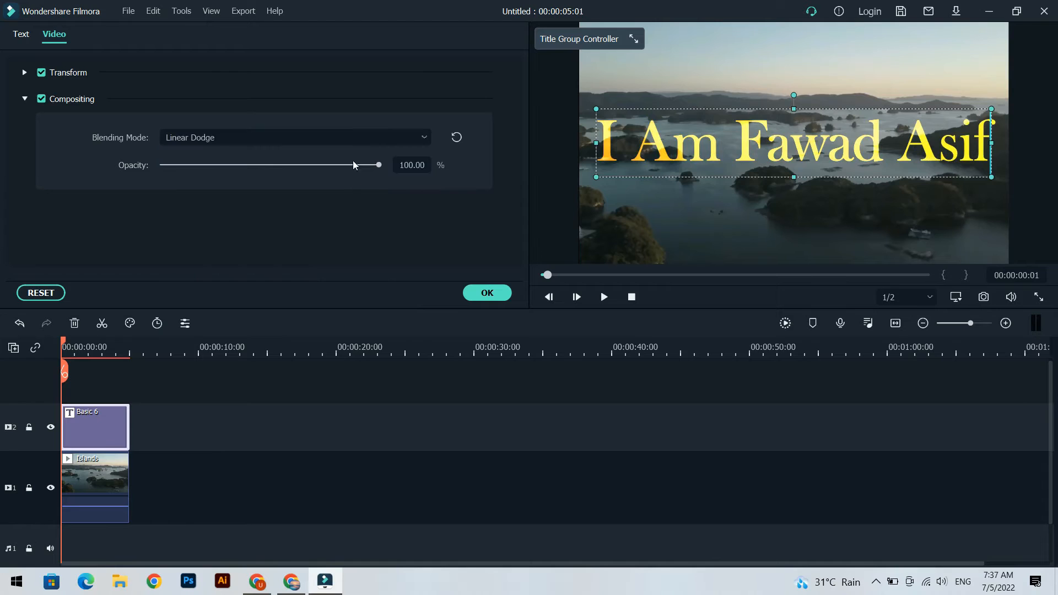
click(364, 136)
click(326, 164)
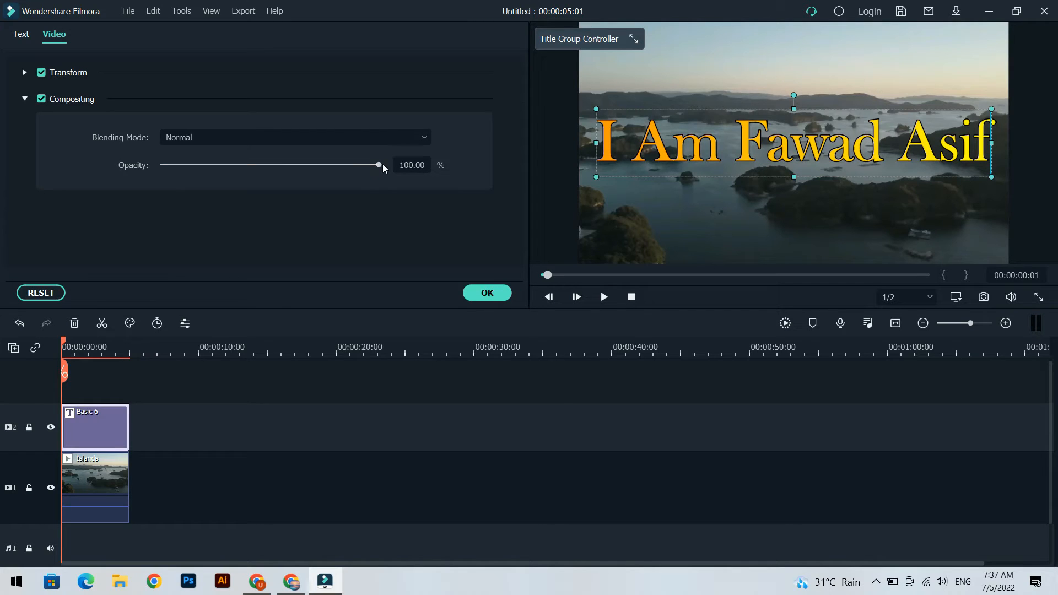
drag(379, 165, 392, 127)
Scale the title to 105.73% in its transform settings, keeping the rotation at 0, and confirm the changes
click(24, 73)
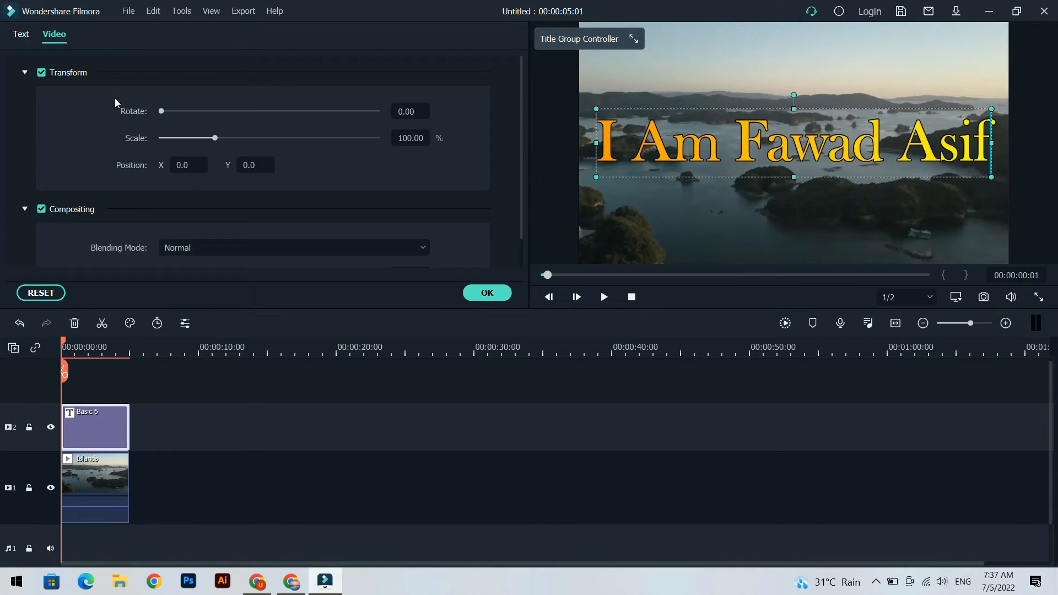
mouse_move(162, 114)
mouse_down()
mouse_move(185, 114)
mouse_move(147, 114)
mouse_up()
drag(226, 129, 110, 124)
drag(219, 138, 219, 142)
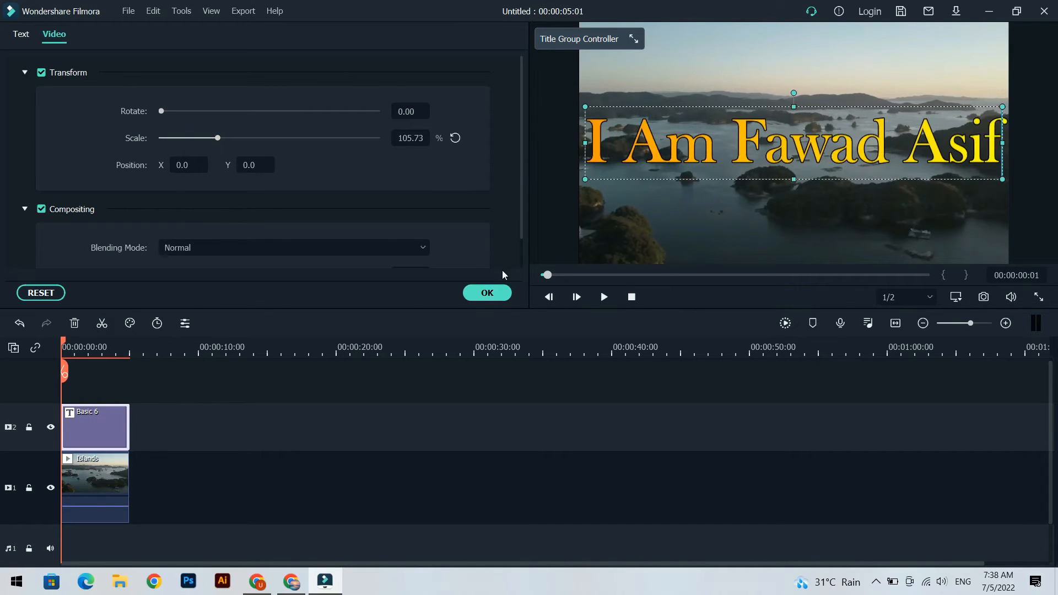
click(494, 293)
Play the video from the start to preview the animated title
click(545, 275)
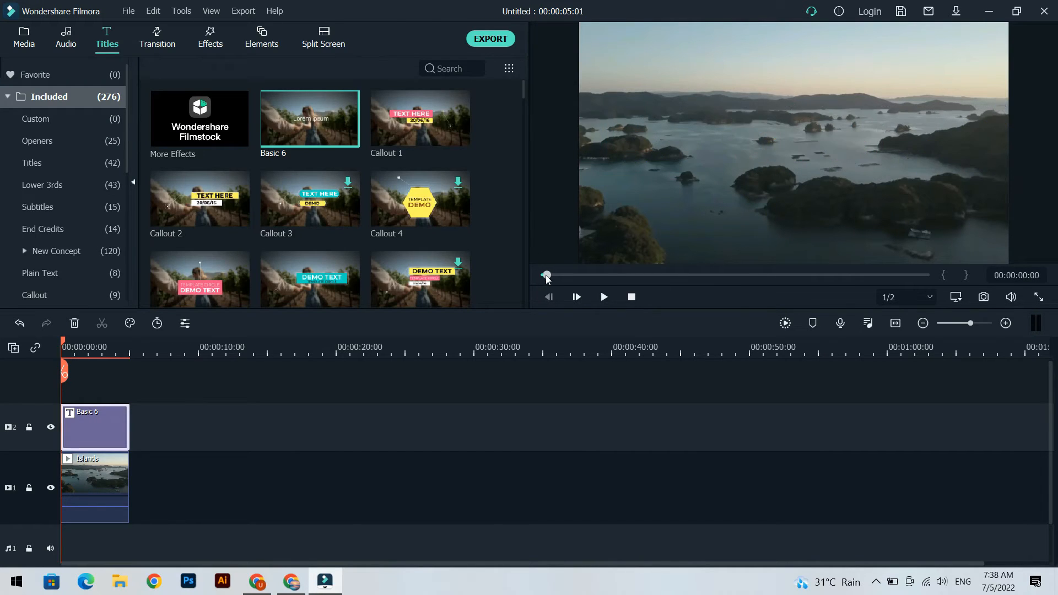
click(403, 460)
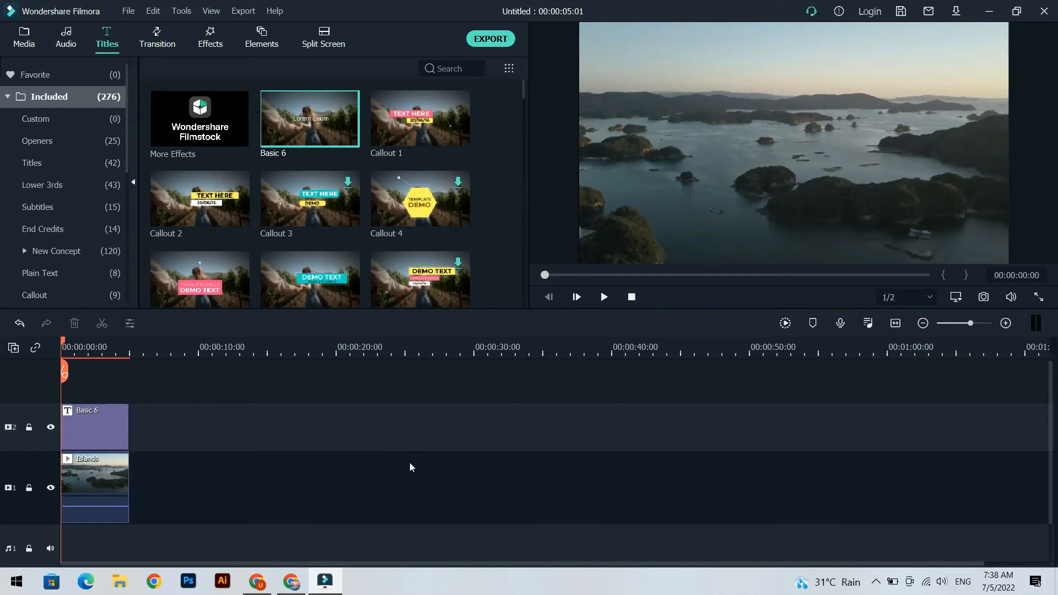
key(space)
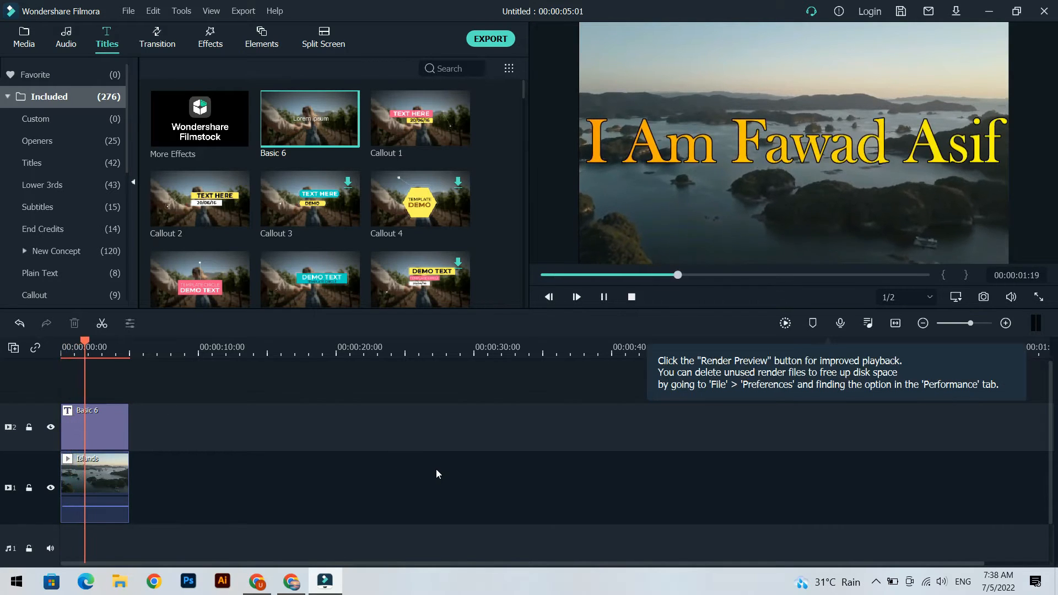
key(space)
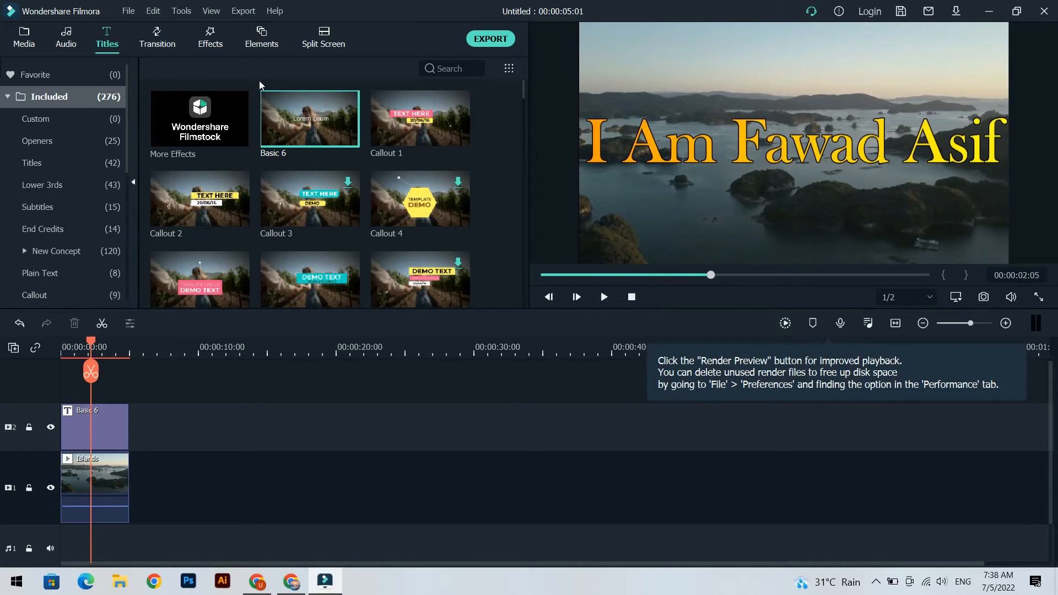
Place the No Filter - NEFFEX music at the start of the audio track and lower its volume
click(29, 45)
drag(207, 124, 8, 522)
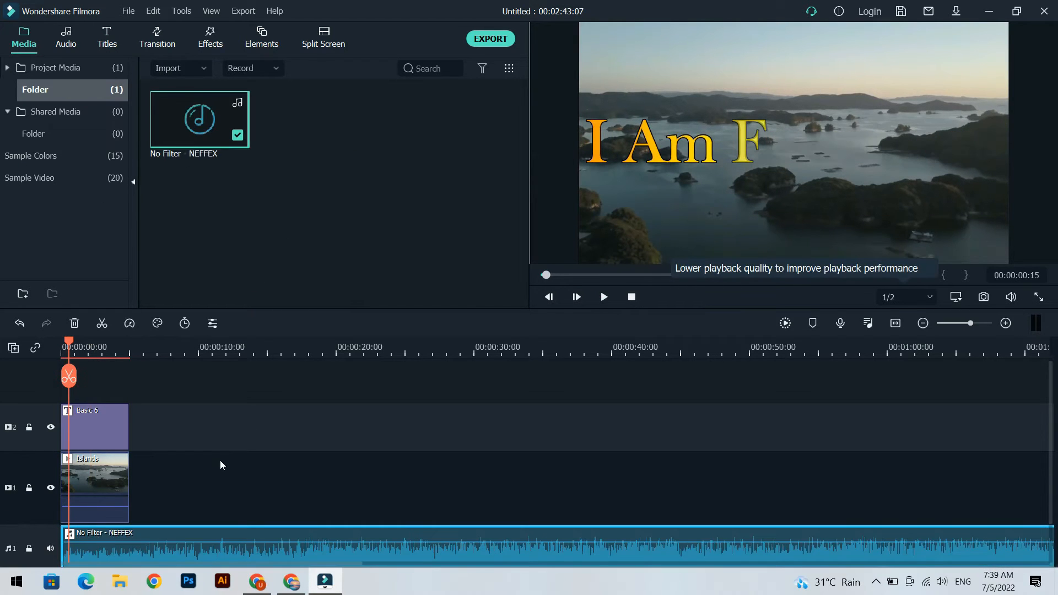
double_click(252, 554)
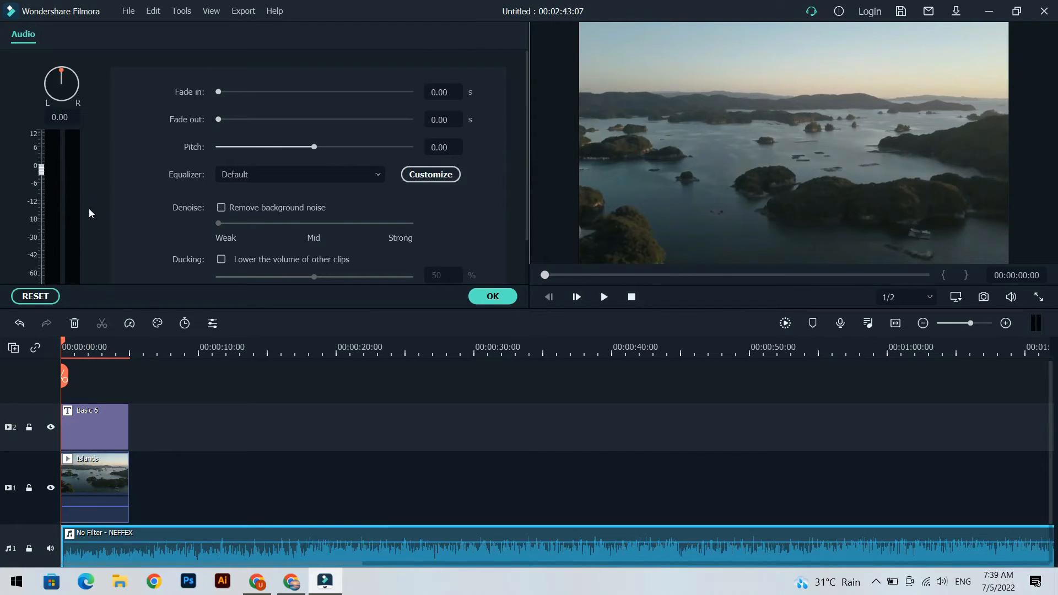
drag(43, 173, 48, 211)
key(space)
key(space)
click(491, 297)
Play the project from the start to check the title and video together with the background music
click(543, 275)
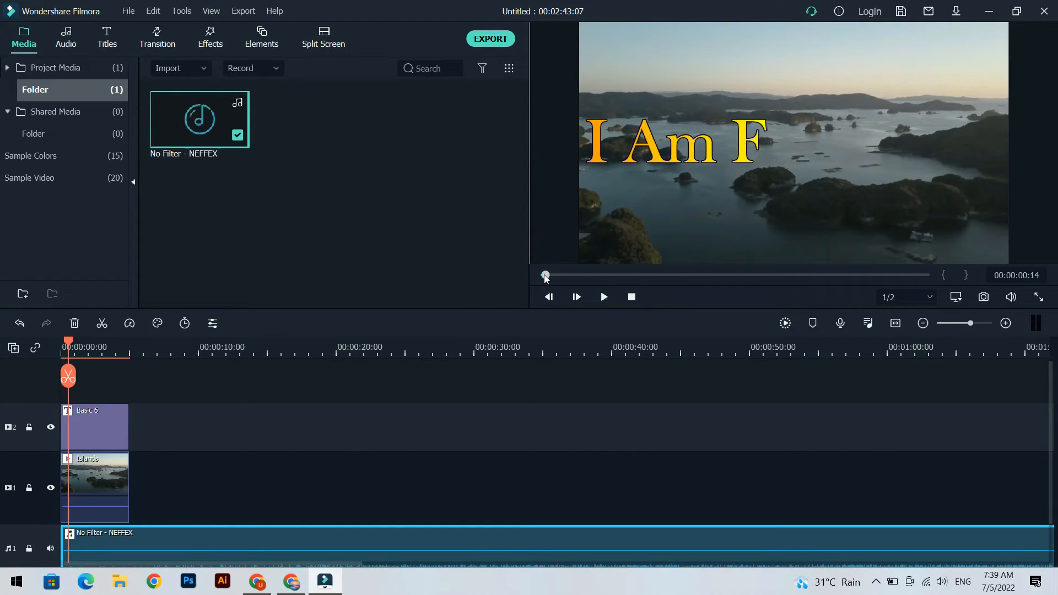
click(226, 463)
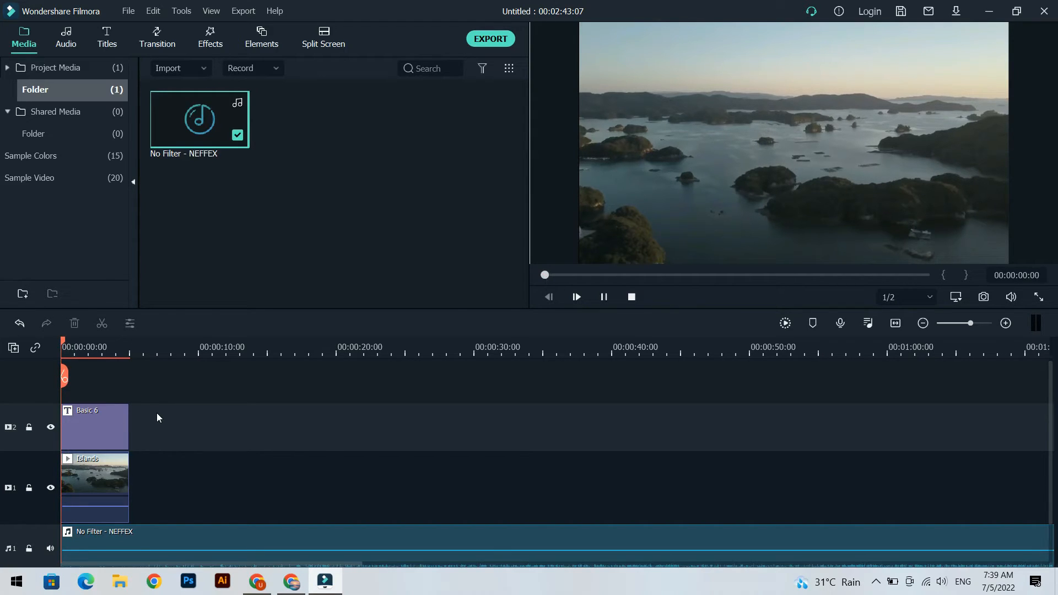
key(space)
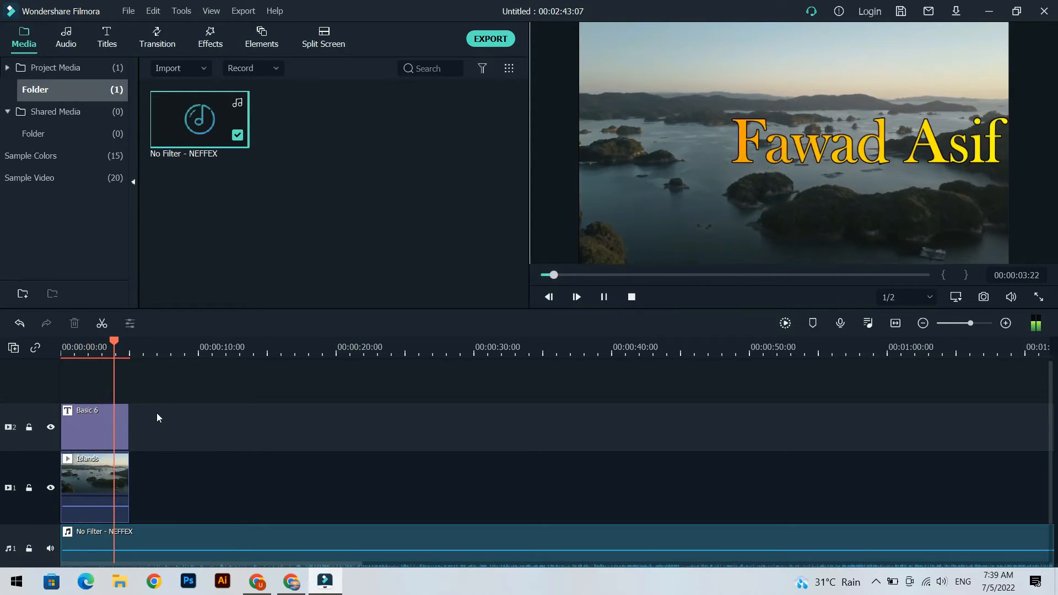
key(space)
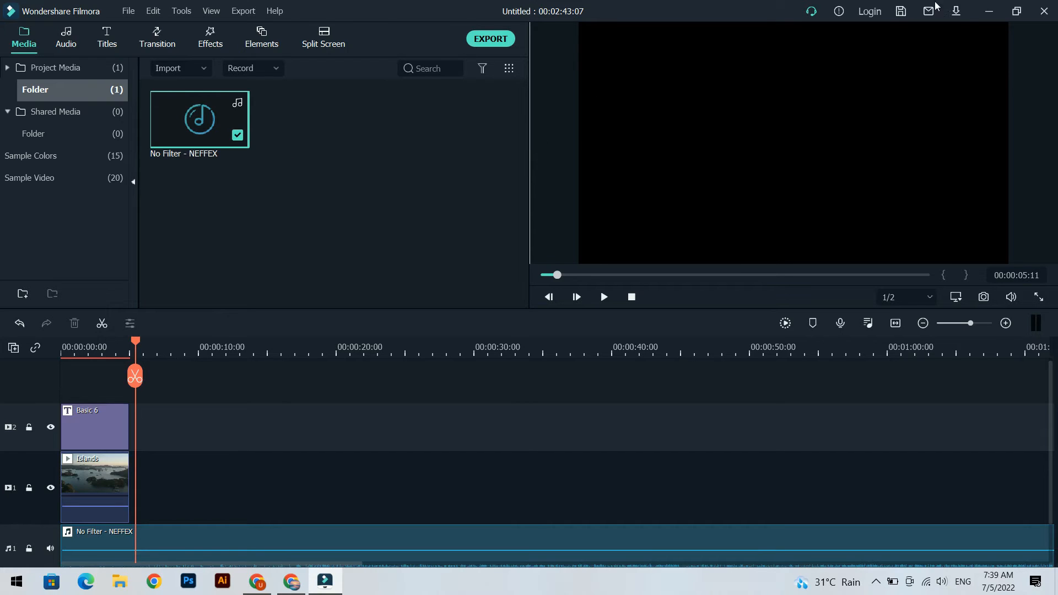
Minimize Filmora, open Adobe Photoshop and start a new document
click(990, 11)
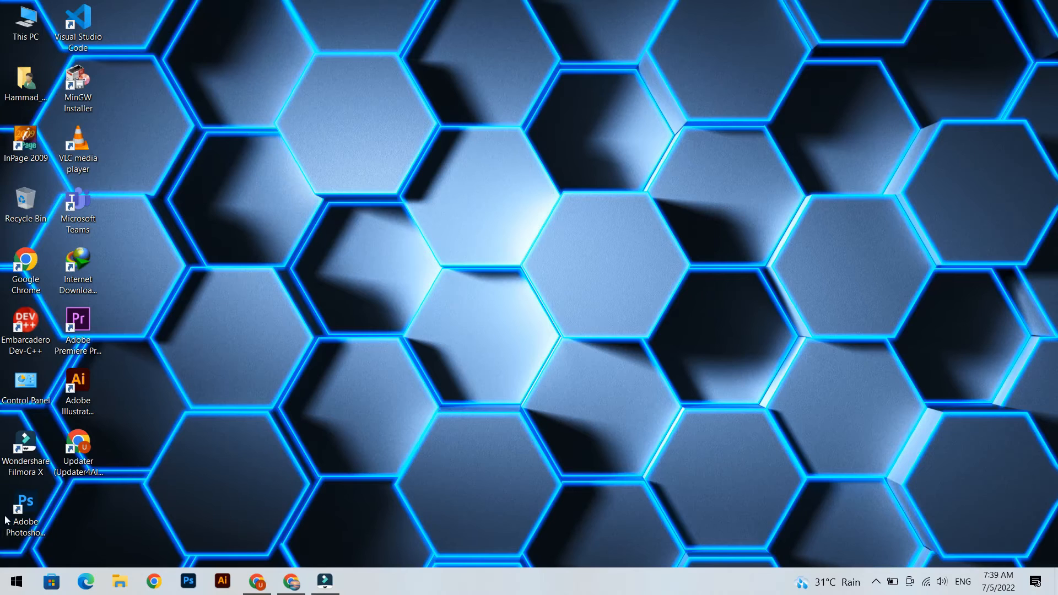
double_click(39, 518)
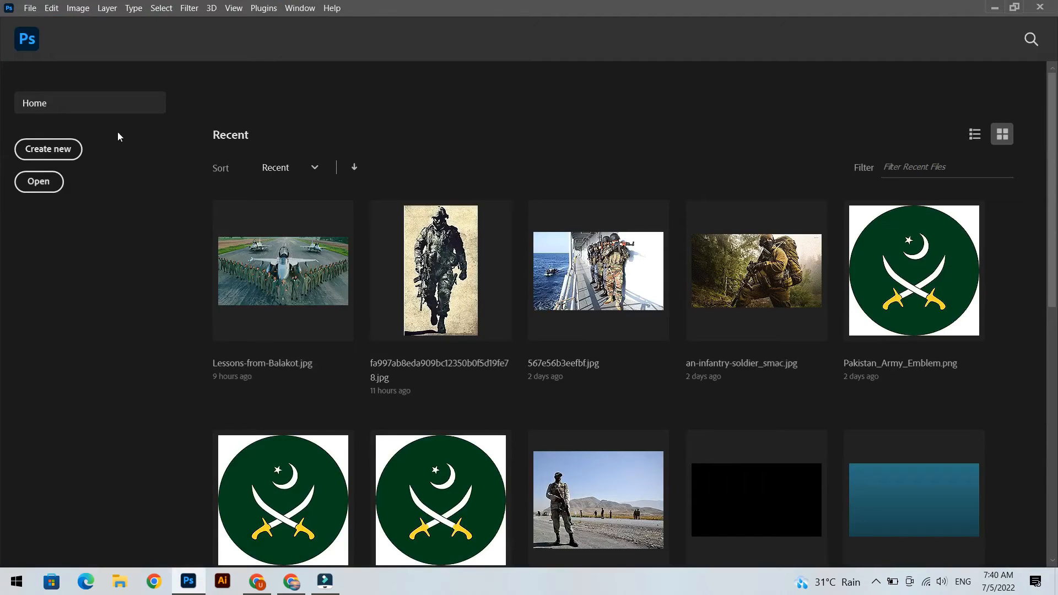
click(69, 146)
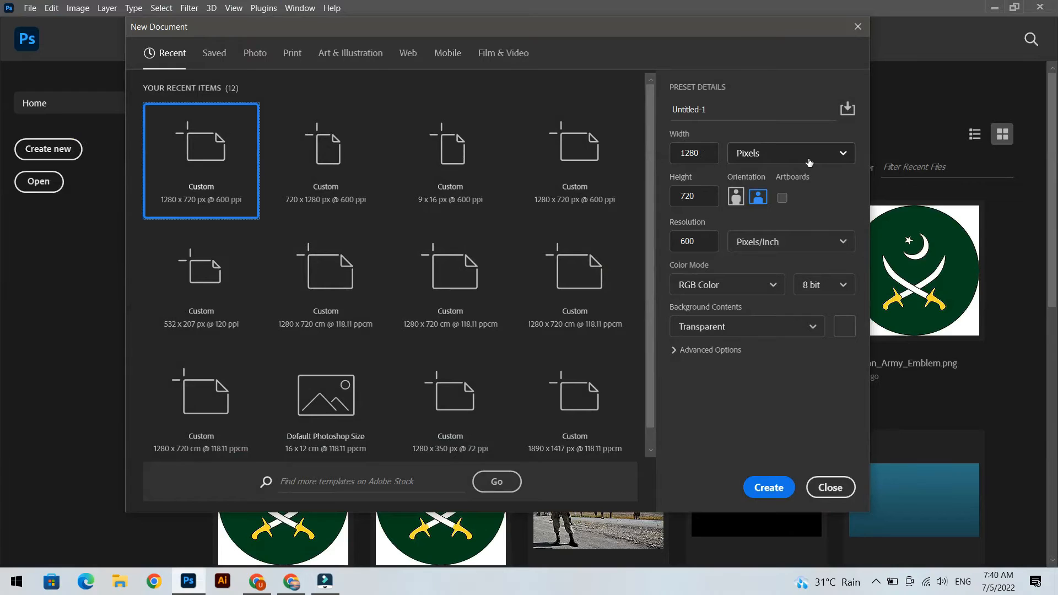
Check the new document's unit and background options, keeping Pixels, Pixels/Inch and a Transparent background
click(809, 161)
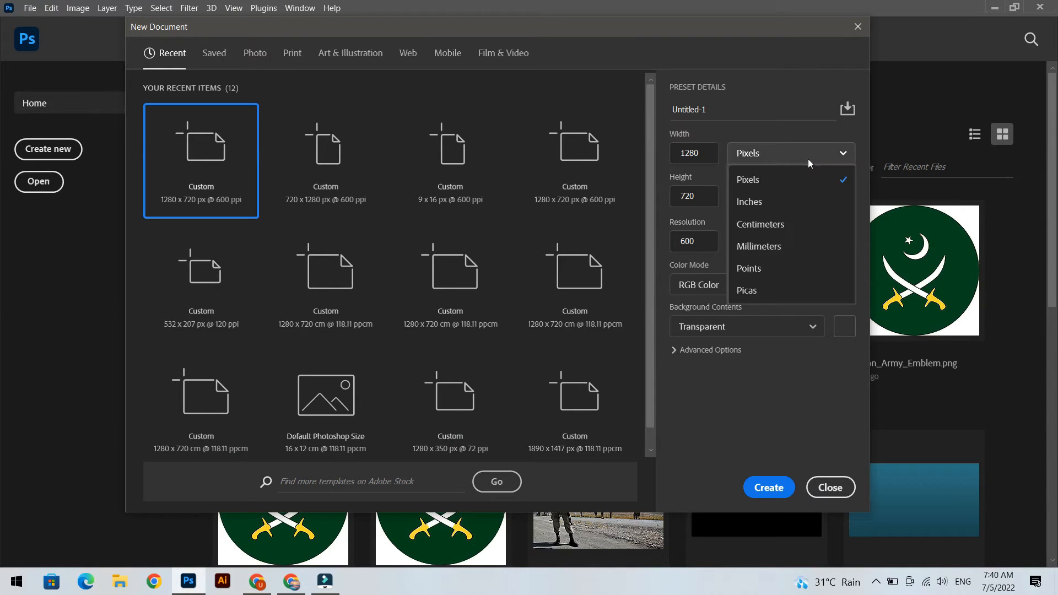
click(832, 134)
click(820, 246)
click(828, 218)
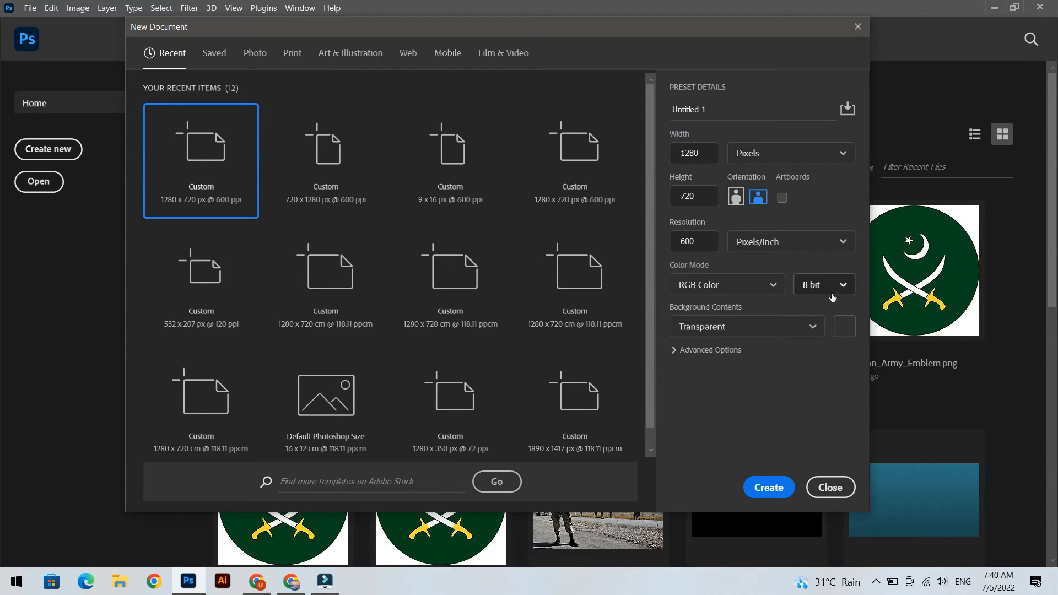
click(802, 327)
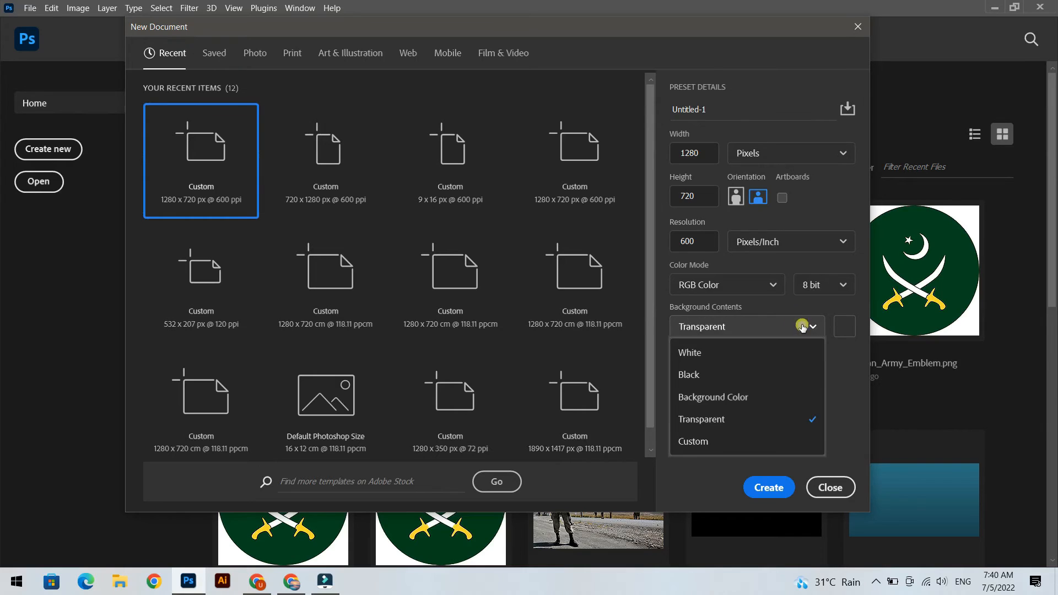
click(777, 424)
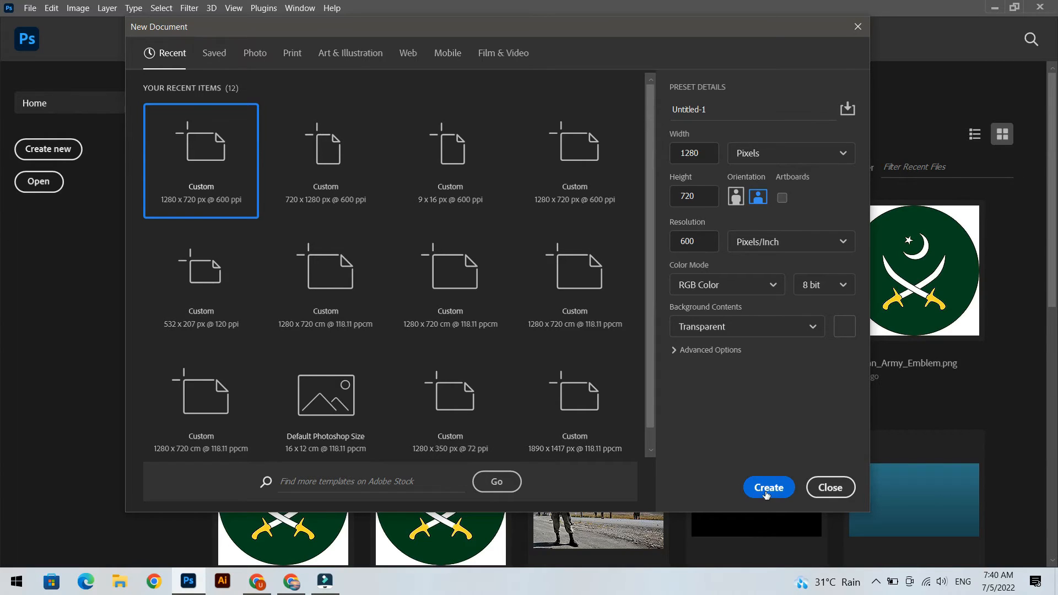
Name the new document Urdu Font and create it at 1280 × 720 pixels with a transparent background
click(788, 113)
key(BackSpace)
key(BackSpace)
key(BackSpace)
key(BackSpace)
key(BackSpace)
key(BackSpace)
key(BackSpace)
key(BackSpace)
key(BackSpace)
key(BackSpace)
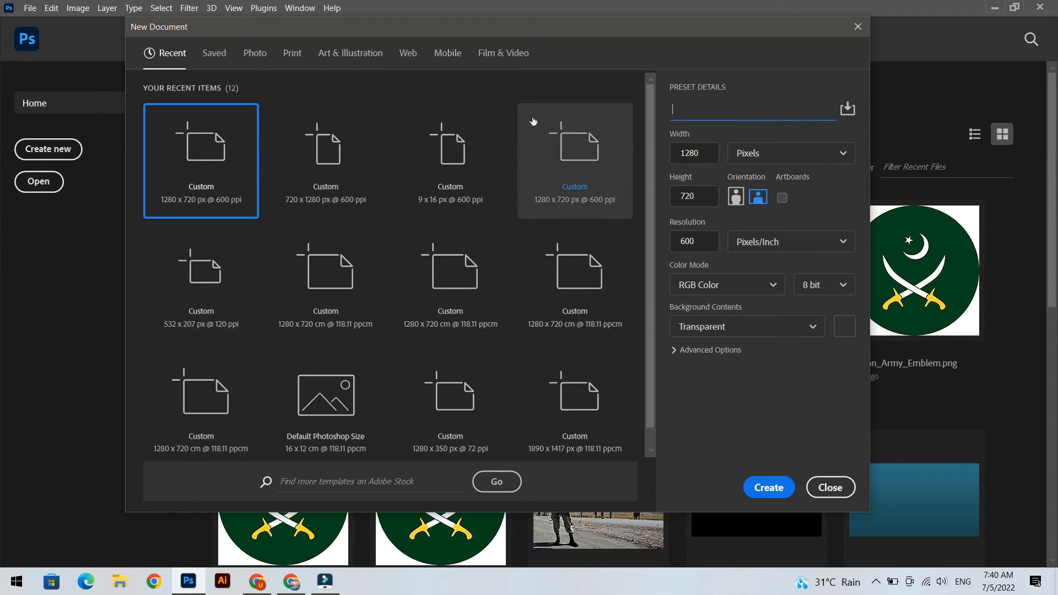
text(Urdu Font)
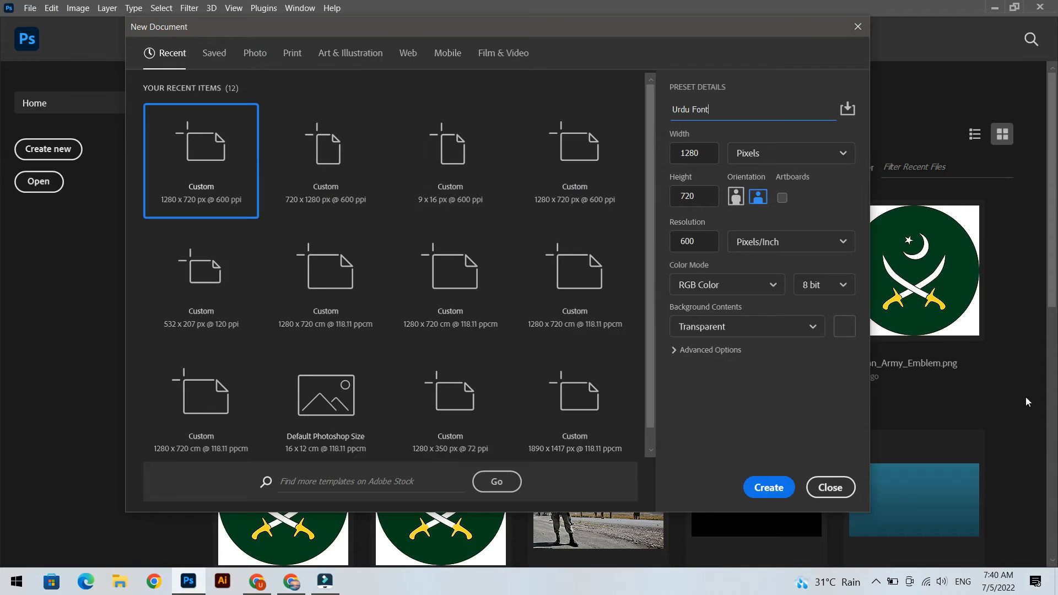
click(770, 488)
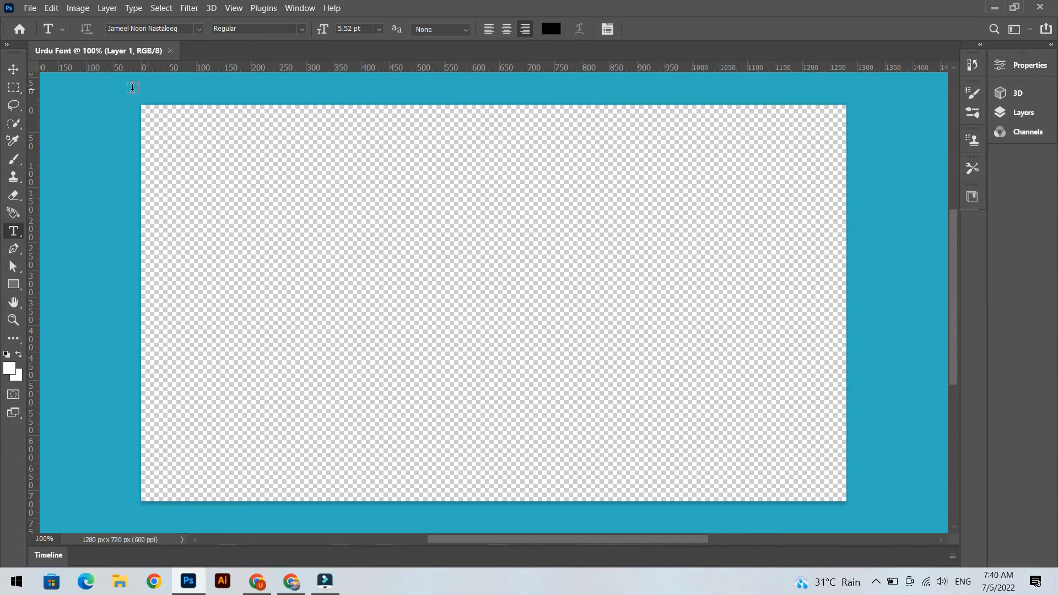
Switch to Chrome and search for "english to urdu" in a new tab
click(17, 69)
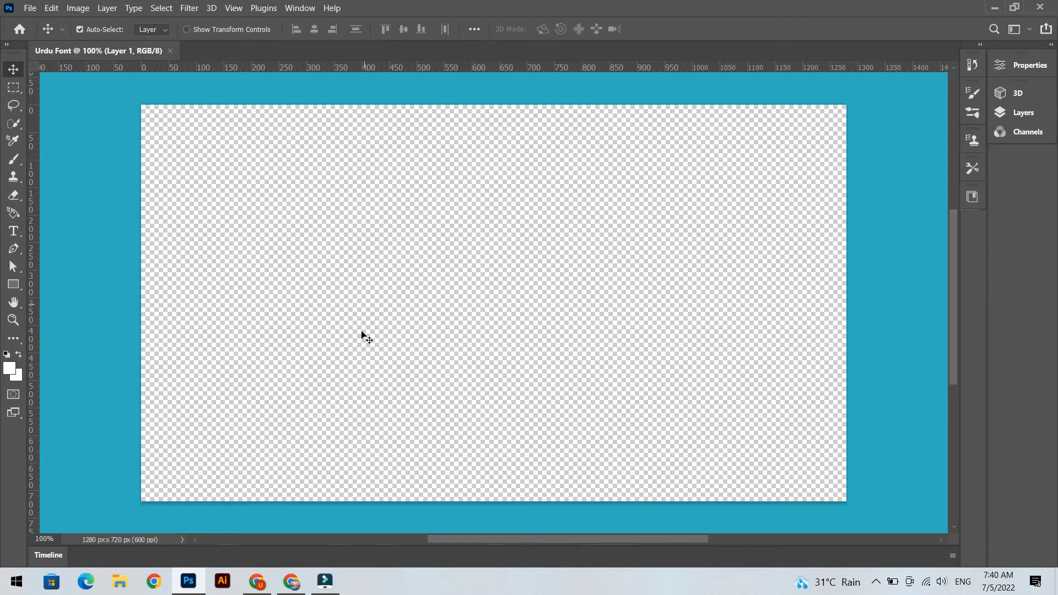
click(288, 583)
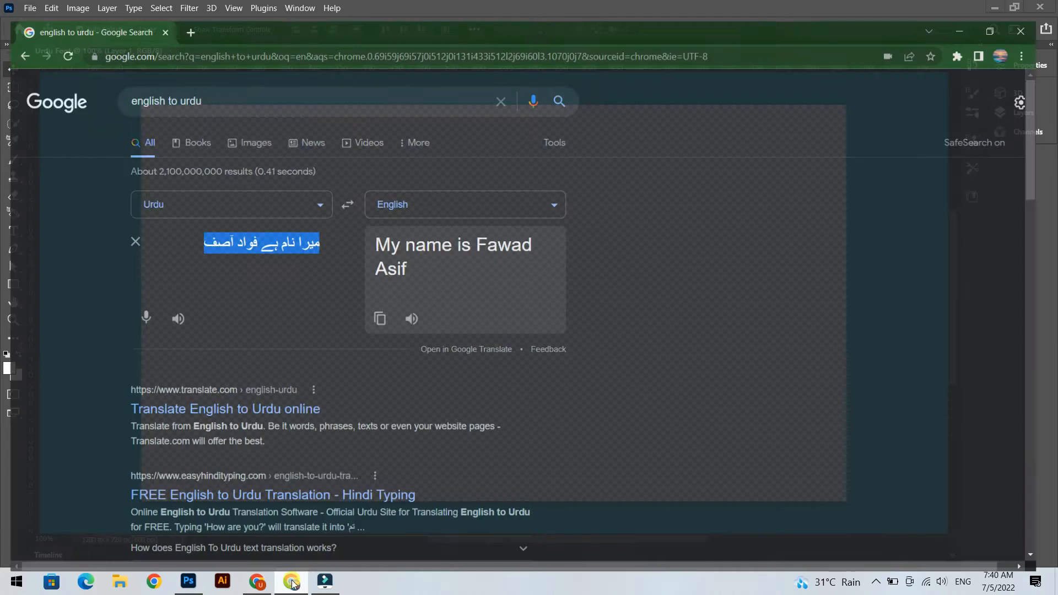
click(185, 12)
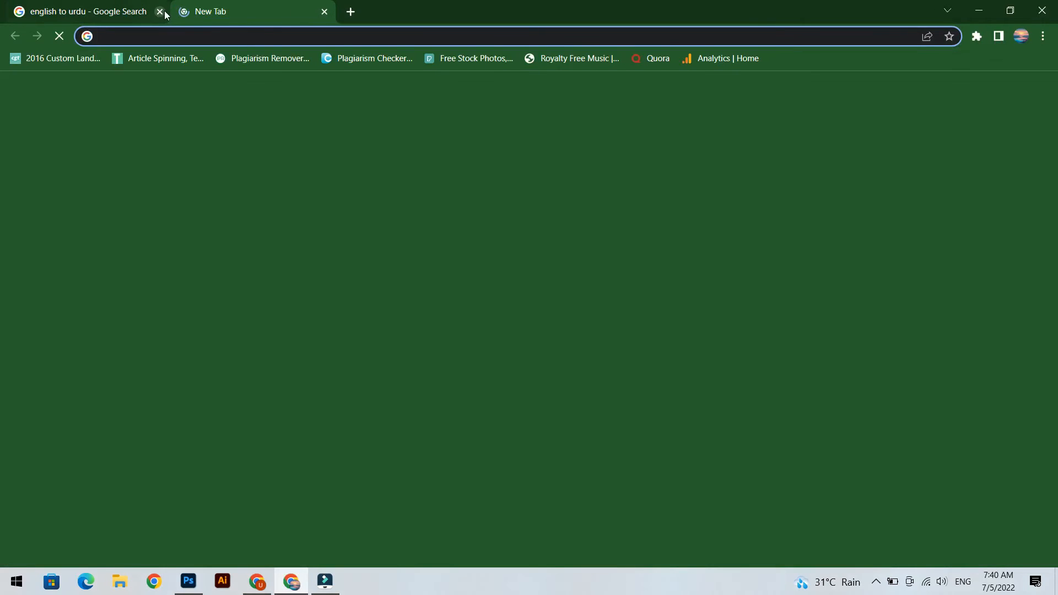
text(en)
key(Return)
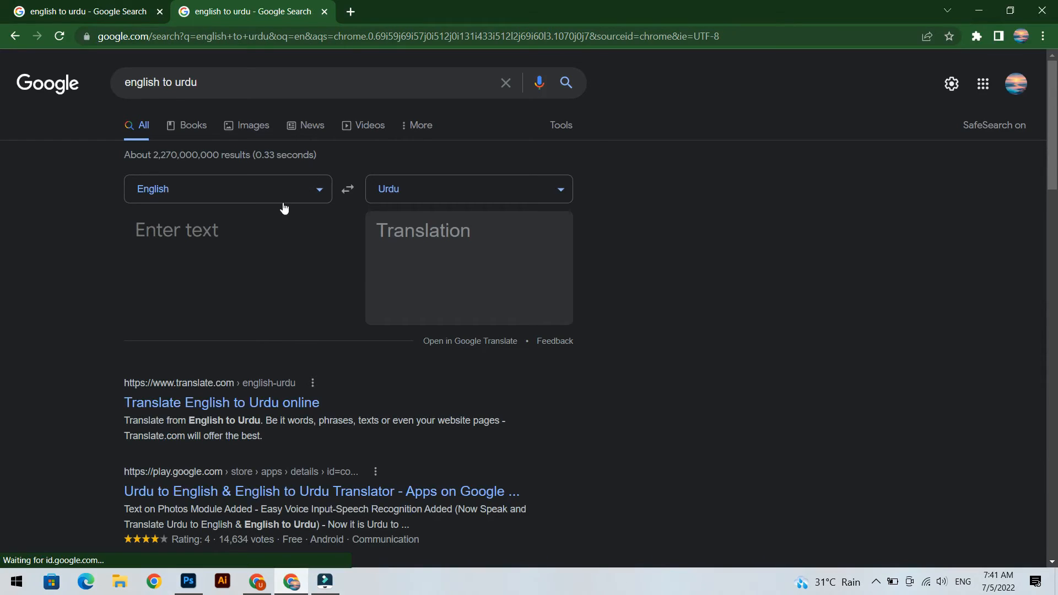
Set the translator's source language to Urdu in the new tab, and close that tab
click(324, 195)
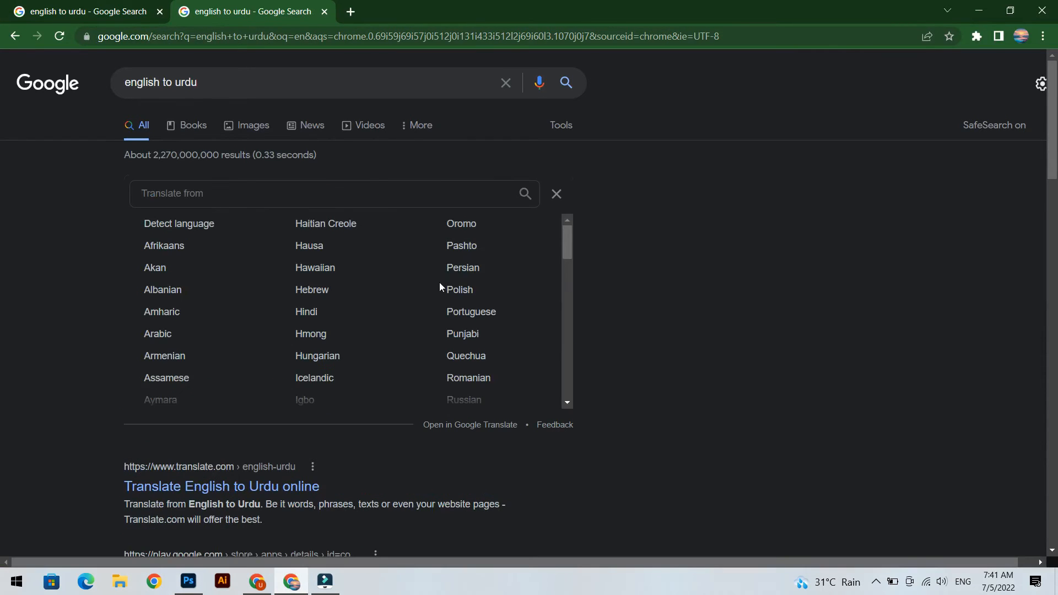
scroll(472, 287, down, 6)
scroll(480, 327, down, 4)
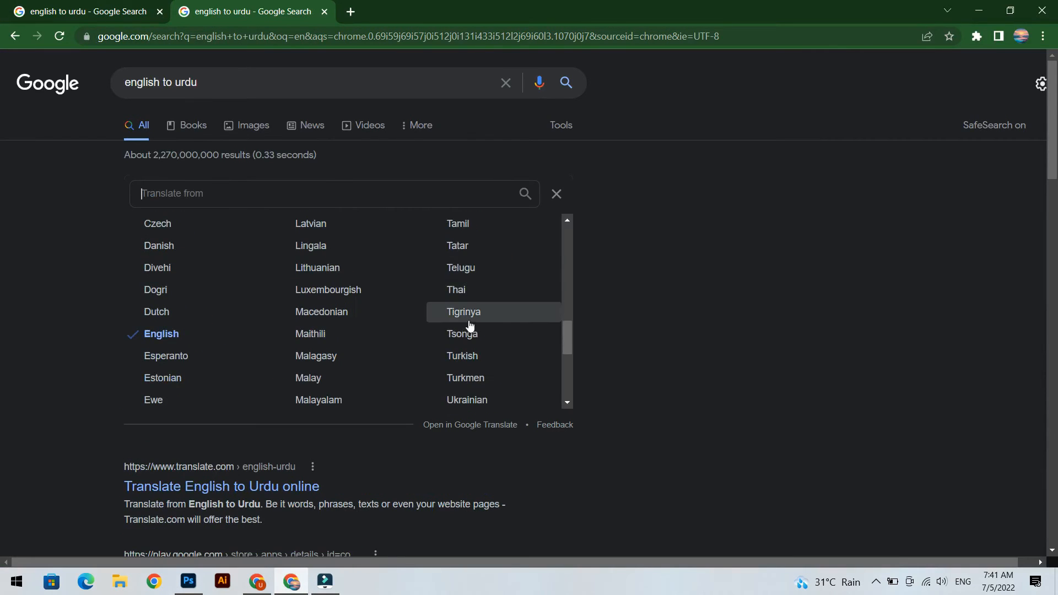
scroll(475, 290, down, 1)
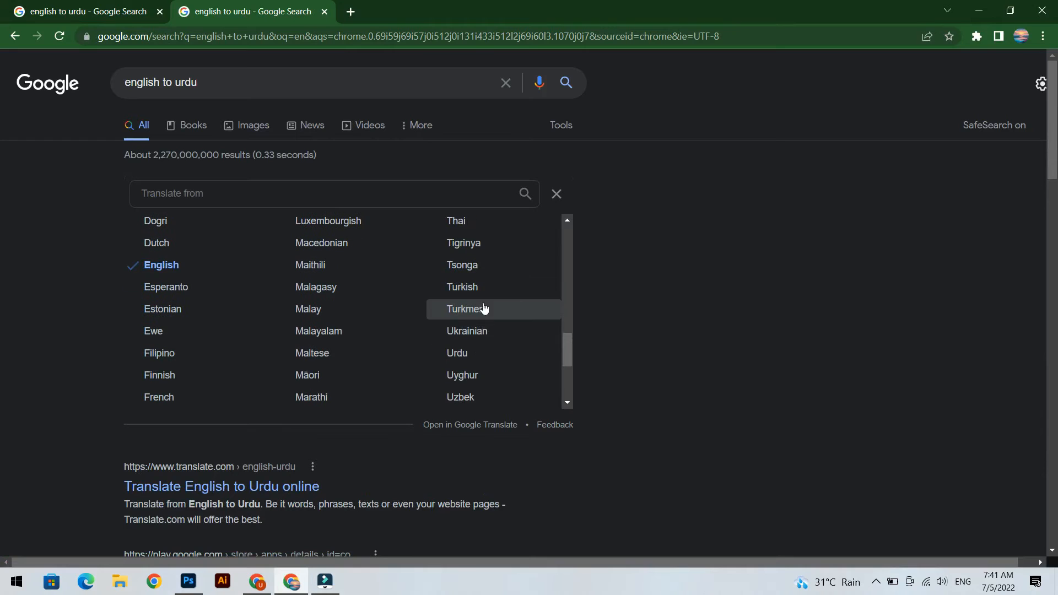
click(493, 351)
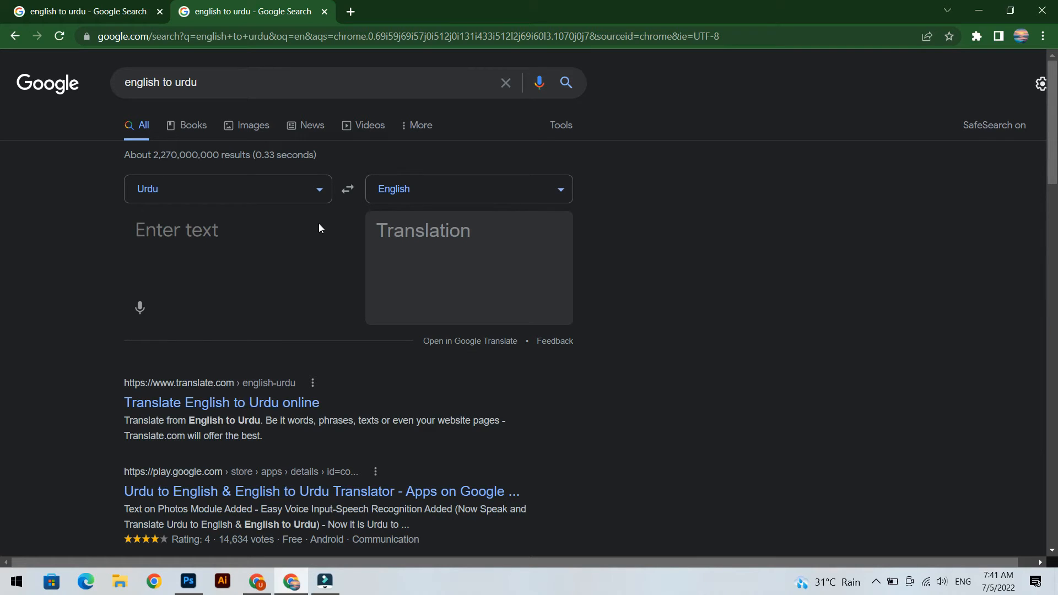
key(ctrl+w)
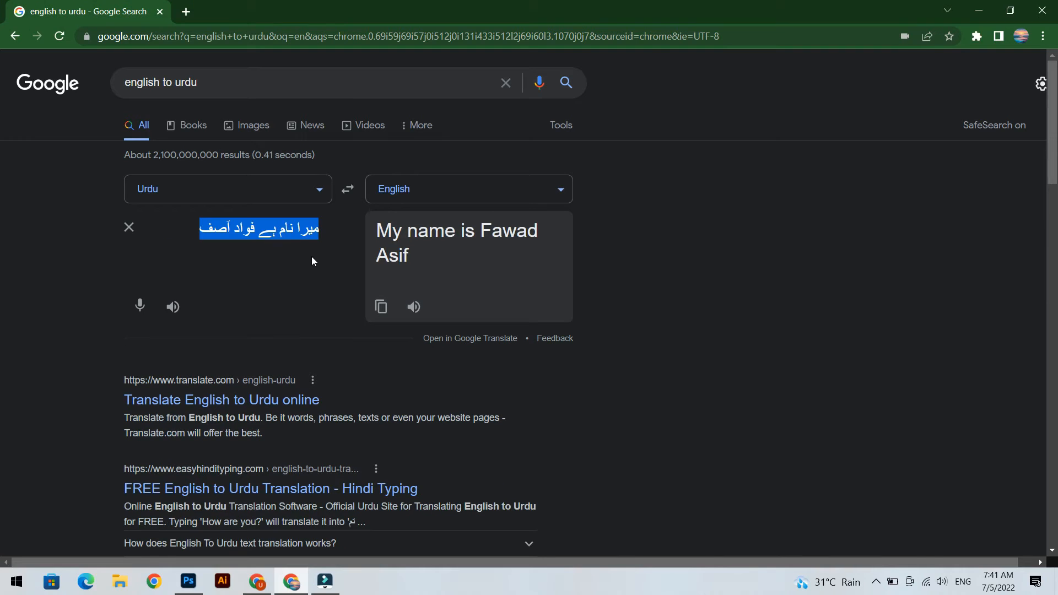
Copy the Urdu sentence from the translator and place it as a text layer on the Photoshop canvas
right_click(271, 237)
click(302, 283)
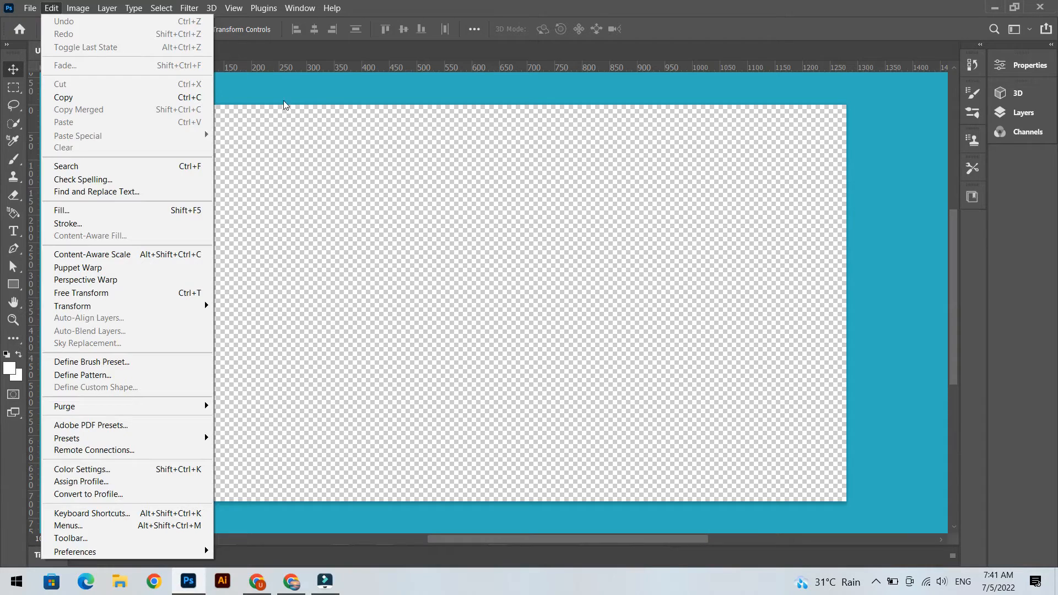
click(284, 100)
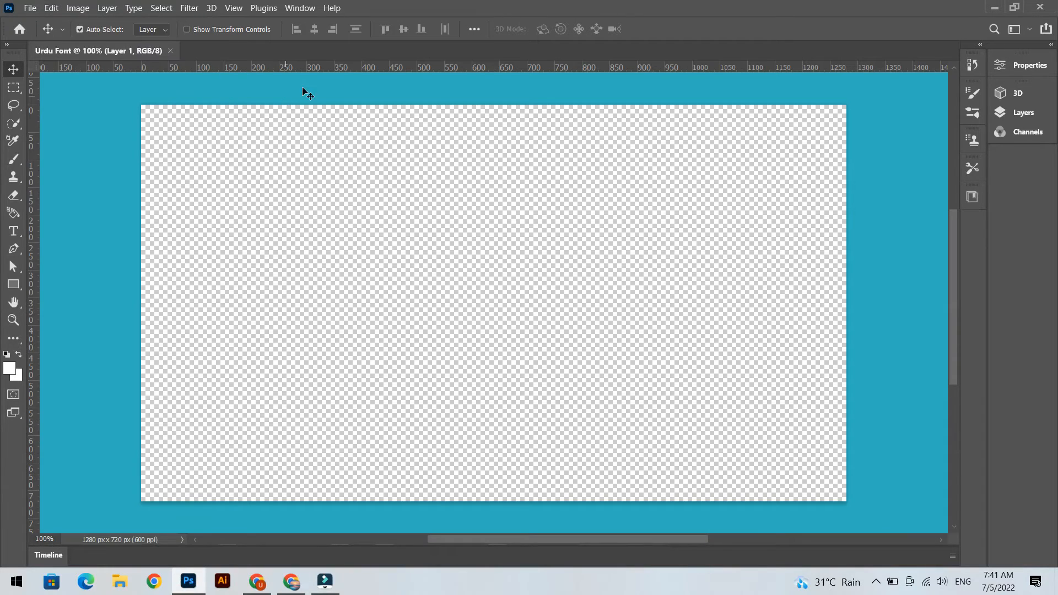
click(13, 230)
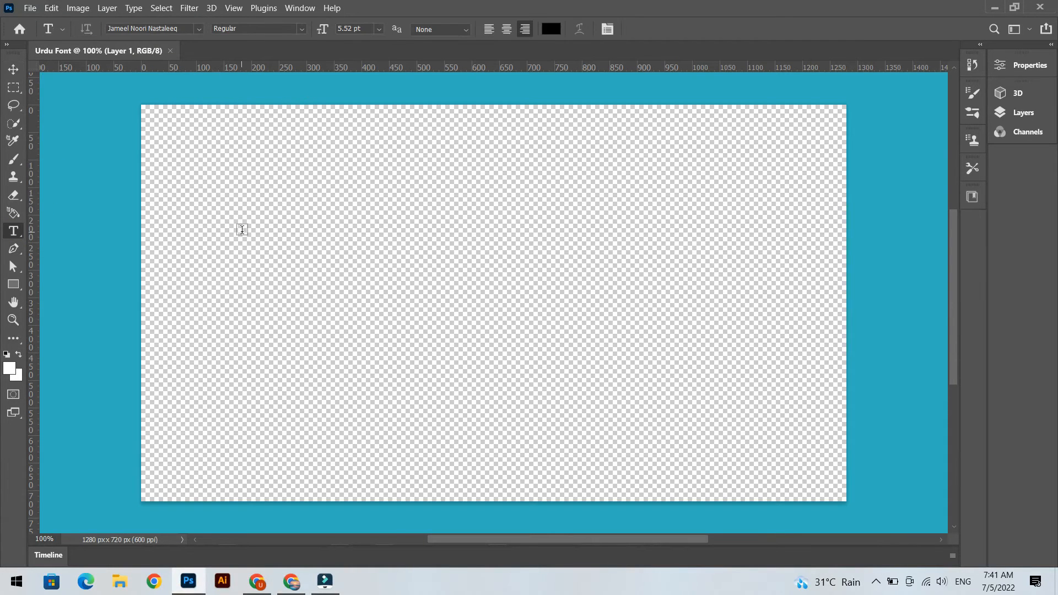
click(366, 239)
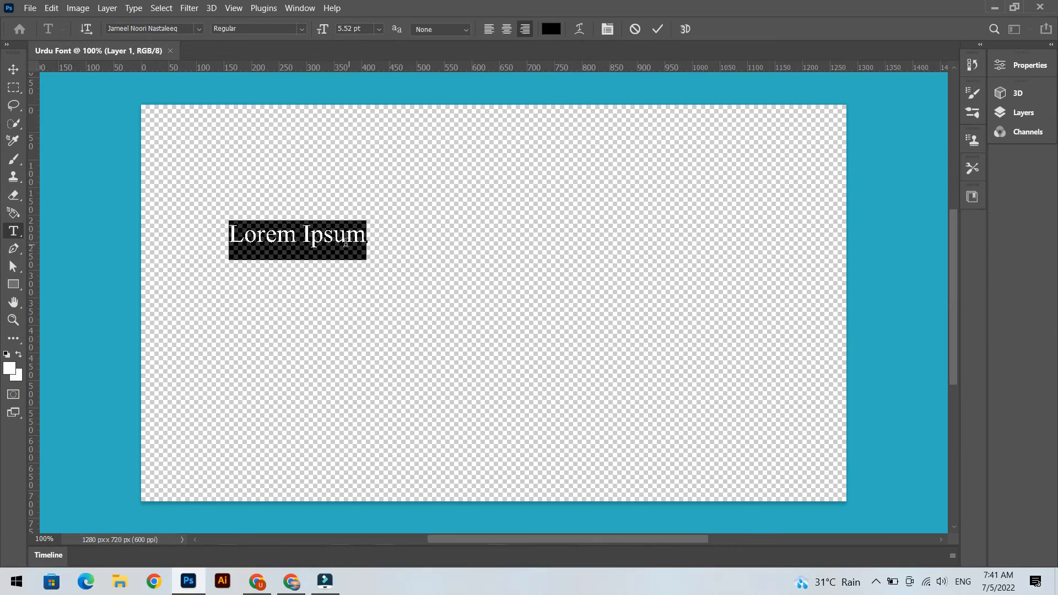
key(ctrl+v)
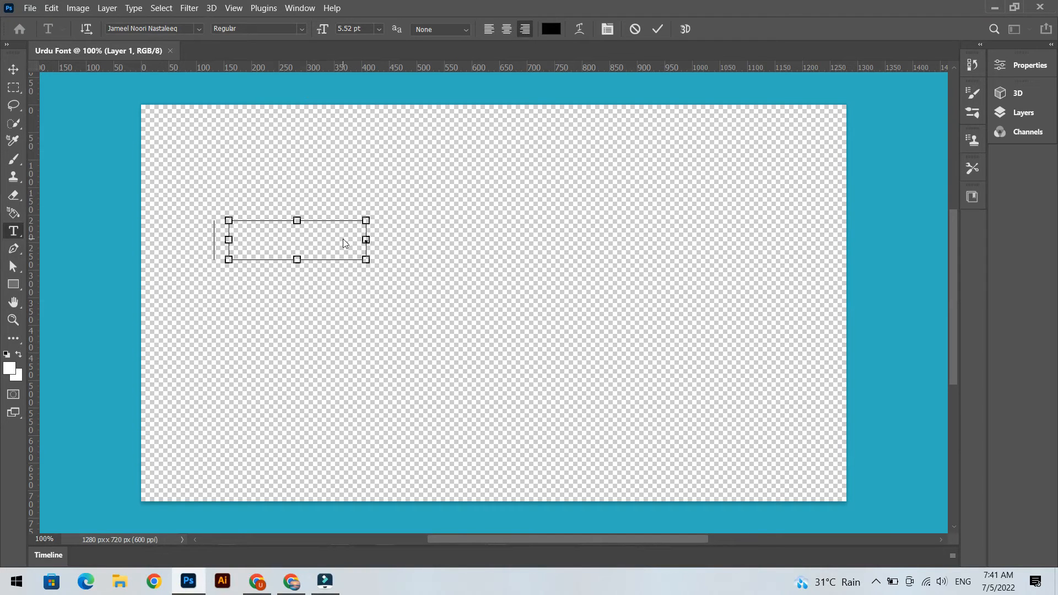
click(658, 29)
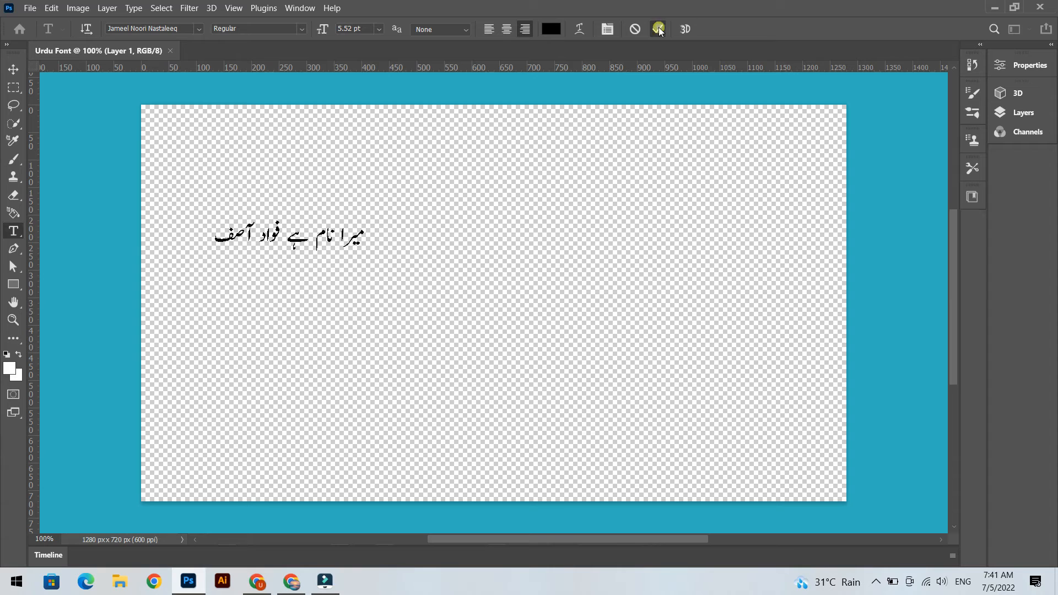
Scale the Urdu text to about 392% with Free Transform and position it across the upper part of the canvas
click(16, 69)
drag(313, 244, 368, 266)
key(ctrl+t)
drag(425, 241, 748, 202)
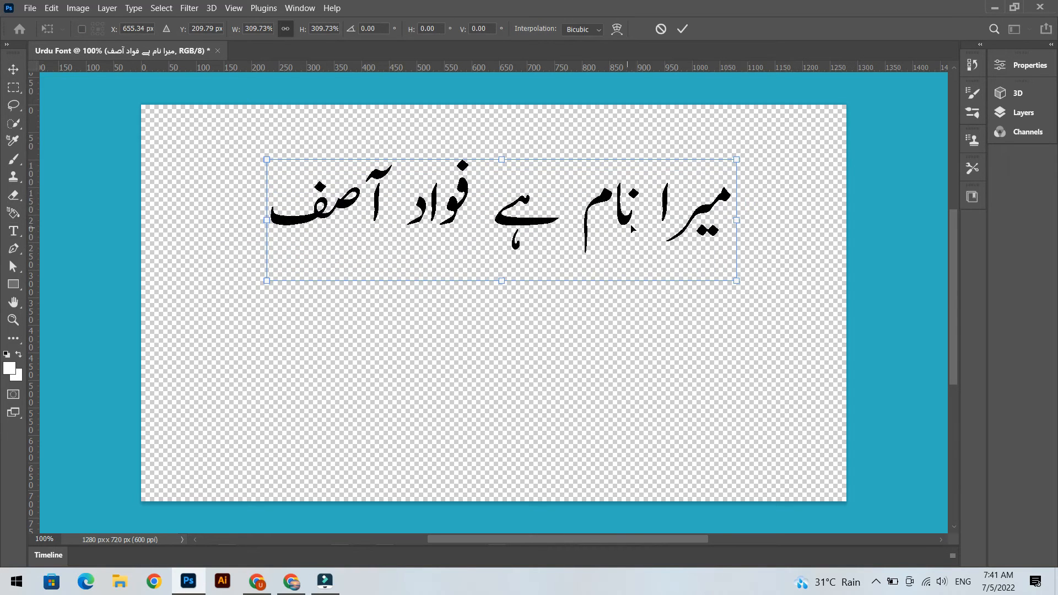
drag(737, 160, 832, 138)
drag(672, 209, 607, 199)
drag(208, 142, 171, 131)
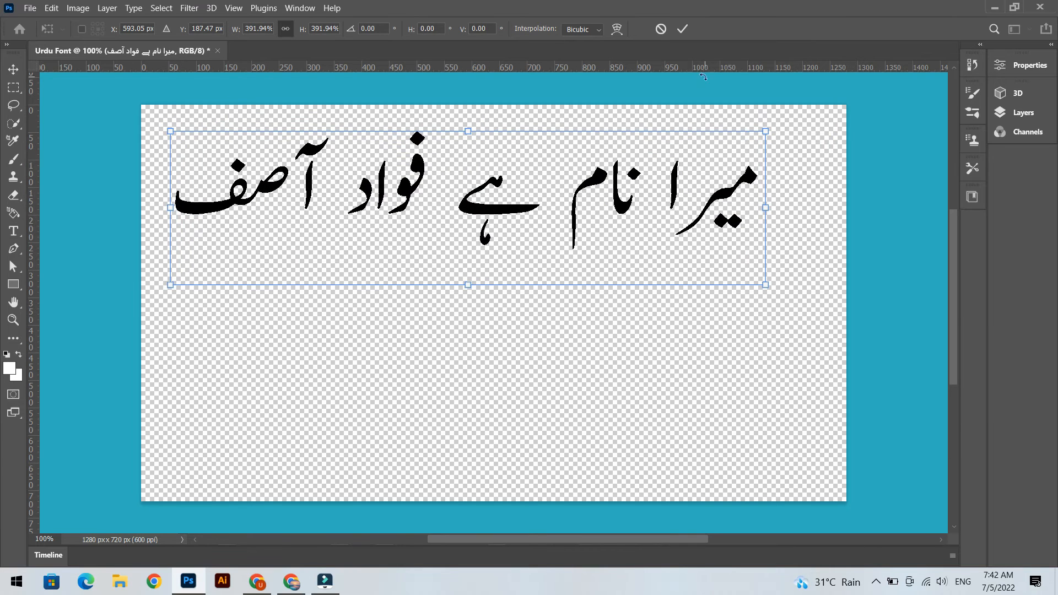
click(684, 29)
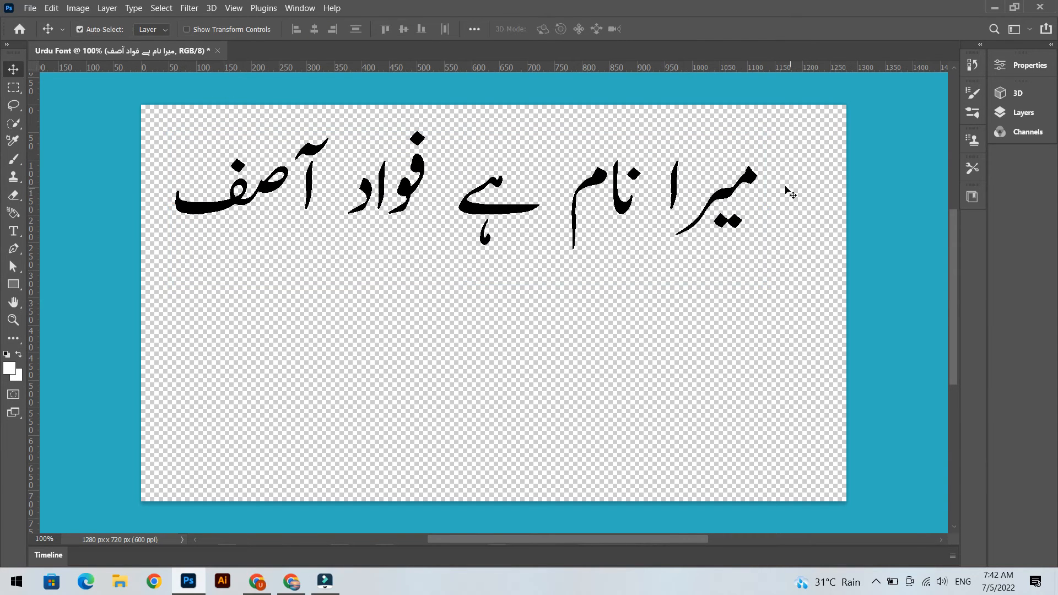
Enable a Stroke effect in the Urdu text layer's blending options and open its color for editing
click(1033, 117)
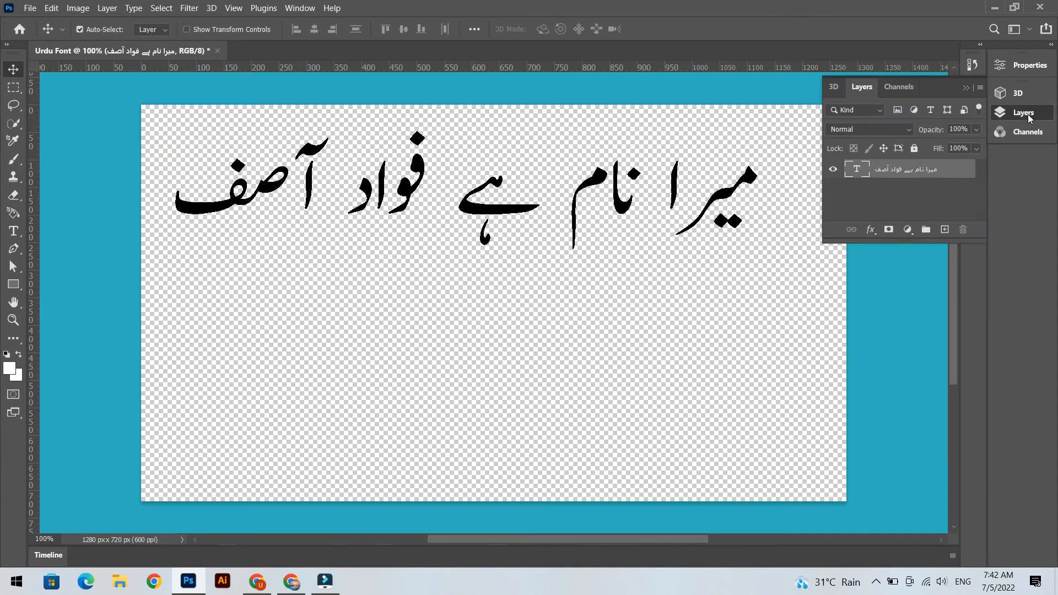
right_click(904, 170)
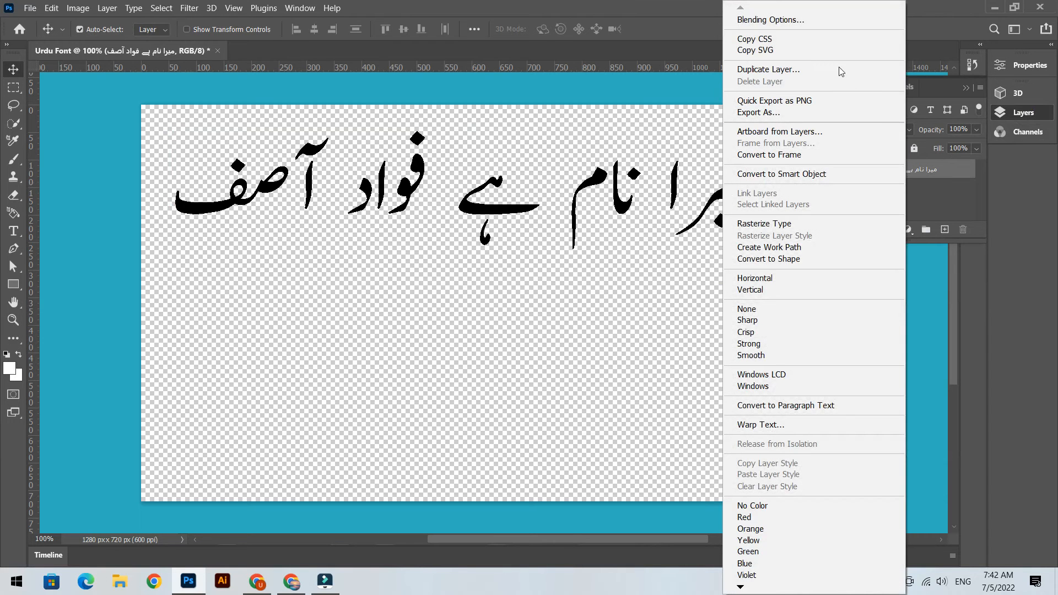
click(849, 22)
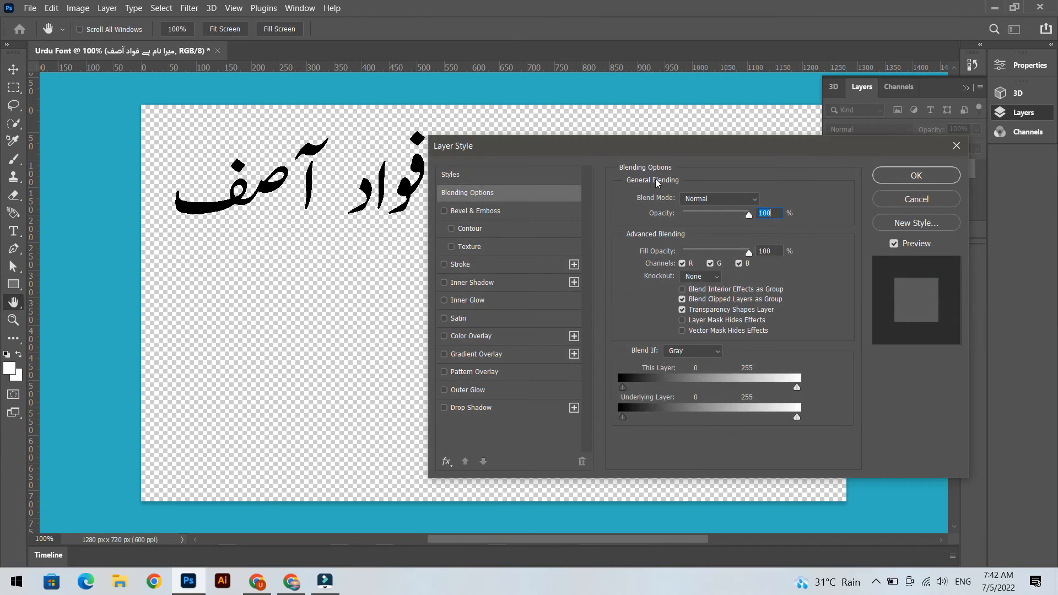
drag(703, 147, 466, 240)
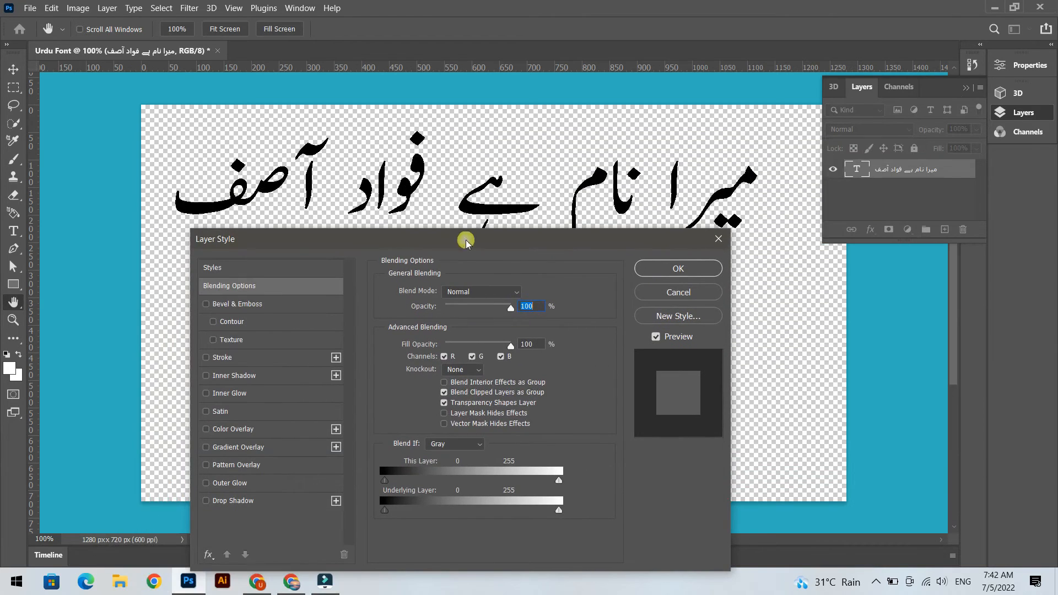
click(207, 358)
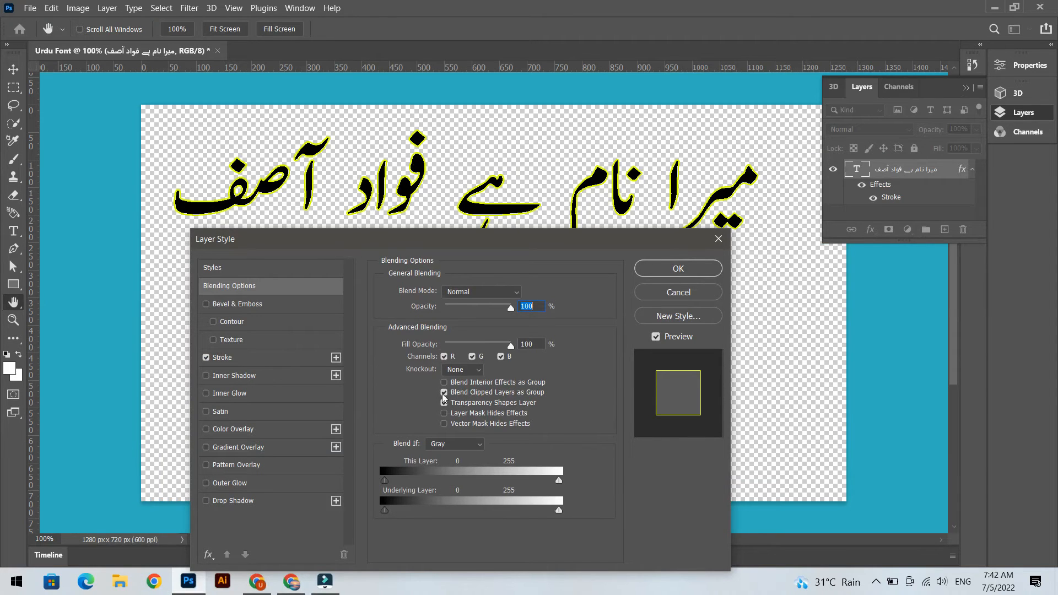
click(293, 365)
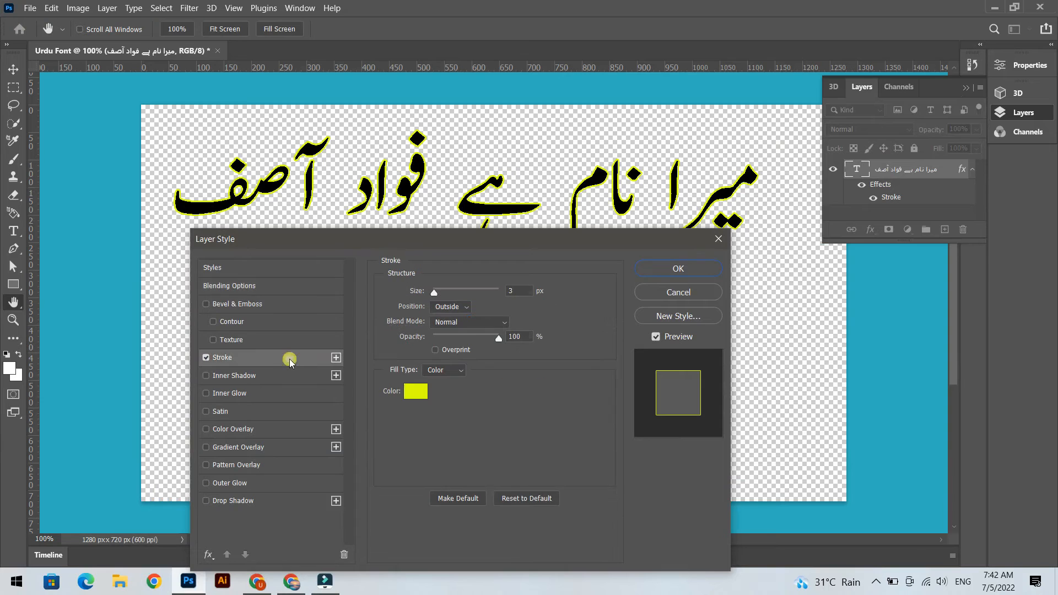
click(416, 392)
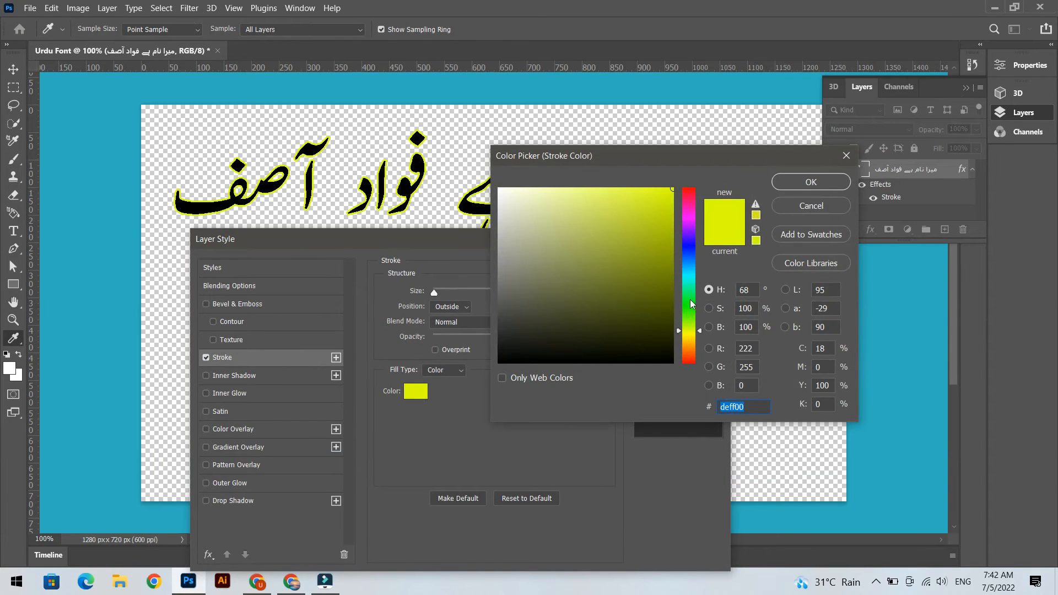
Try red and blue as the stroke color of the Urdu text
click(689, 300)
drag(666, 157, 430, 288)
click(456, 324)
click(428, 352)
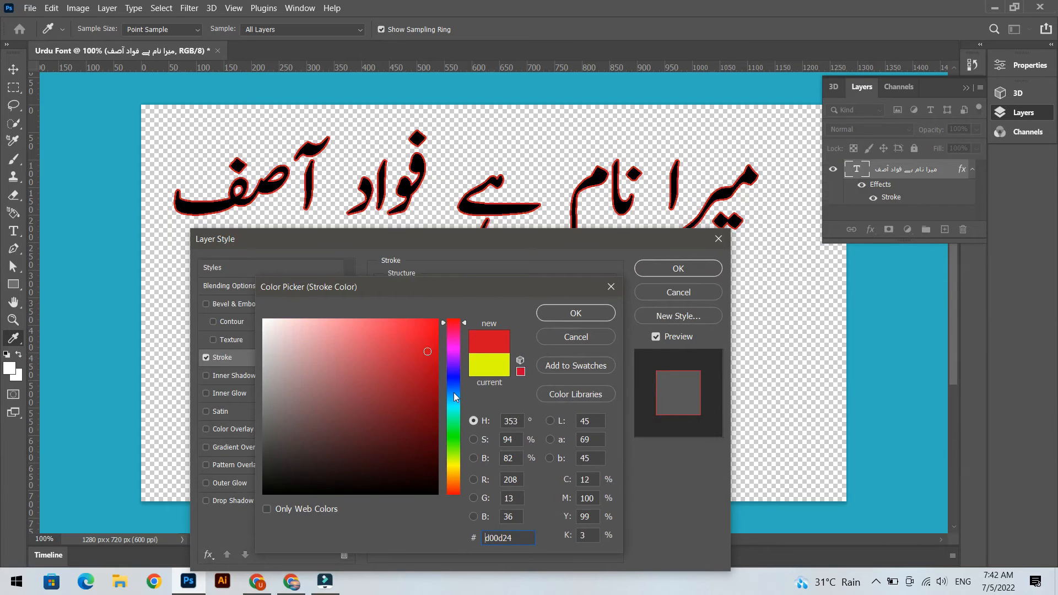
click(453, 378)
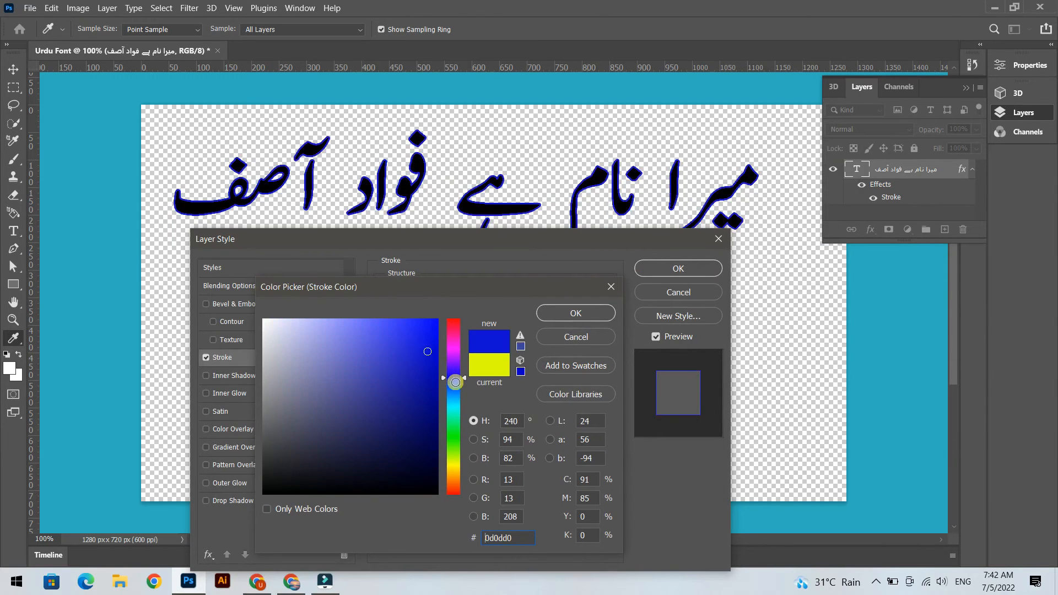
drag(397, 383, 434, 324)
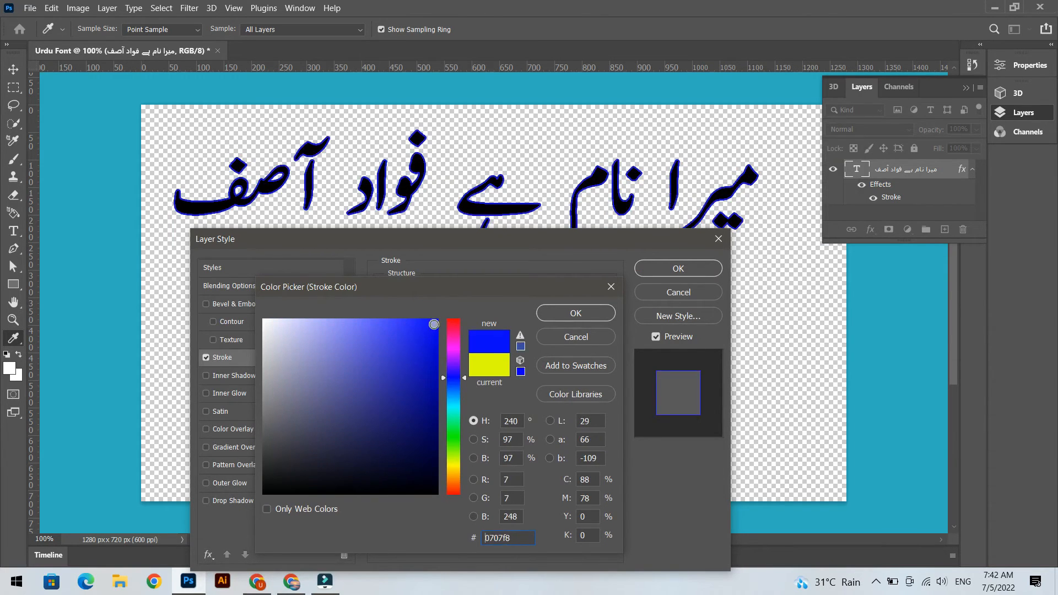
Set the stroke color of the Urdu text to yellow-green #c6f000
click(453, 472)
click(457, 461)
drag(436, 358, 439, 331)
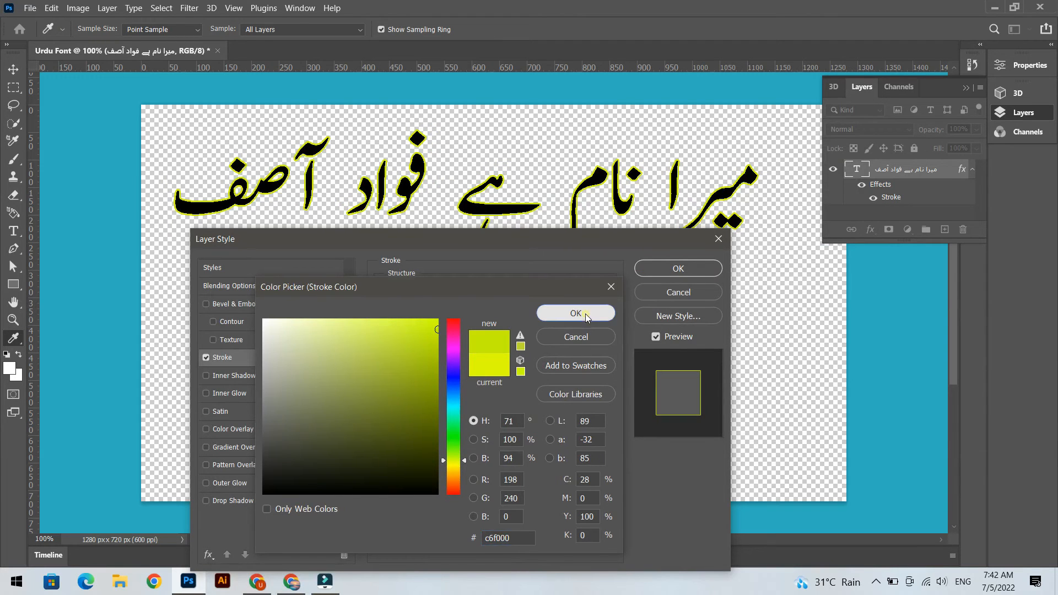
click(586, 316)
Set the stroke size to 4 px at 100% opacity and apply the layer style
mouse_move(436, 293)
mouse_down()
mouse_move(475, 300)
mouse_move(437, 307)
mouse_up()
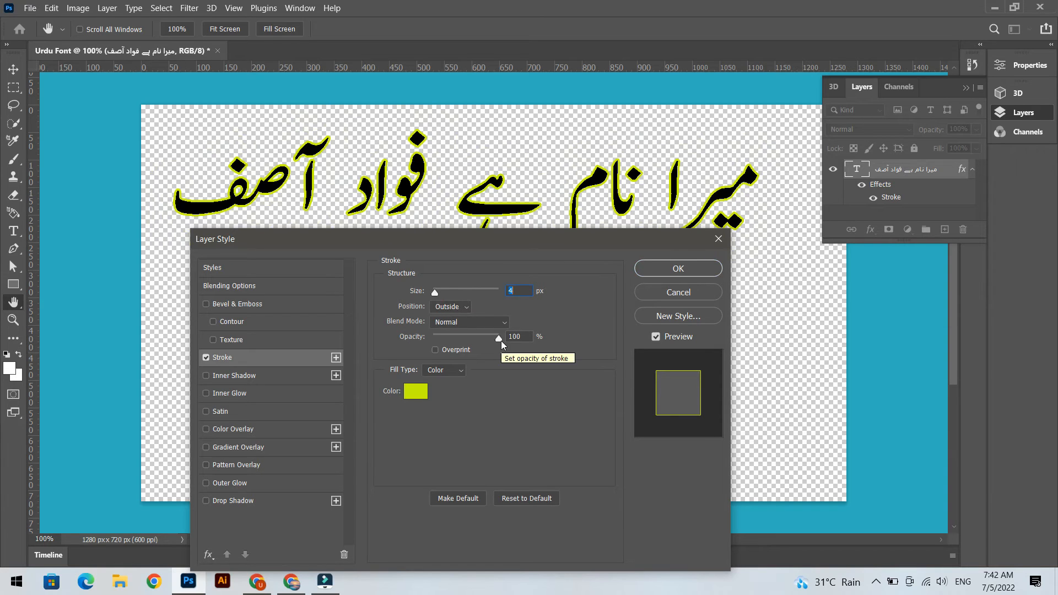
mouse_move(501, 340)
mouse_down()
mouse_move(436, 340)
mouse_move(541, 348)
mouse_up()
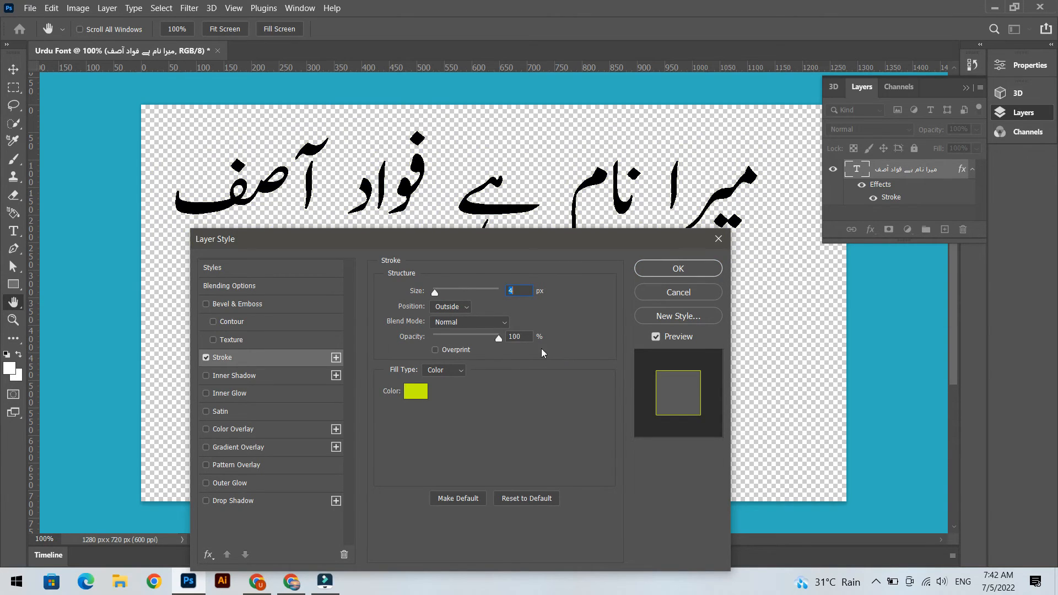
click(679, 268)
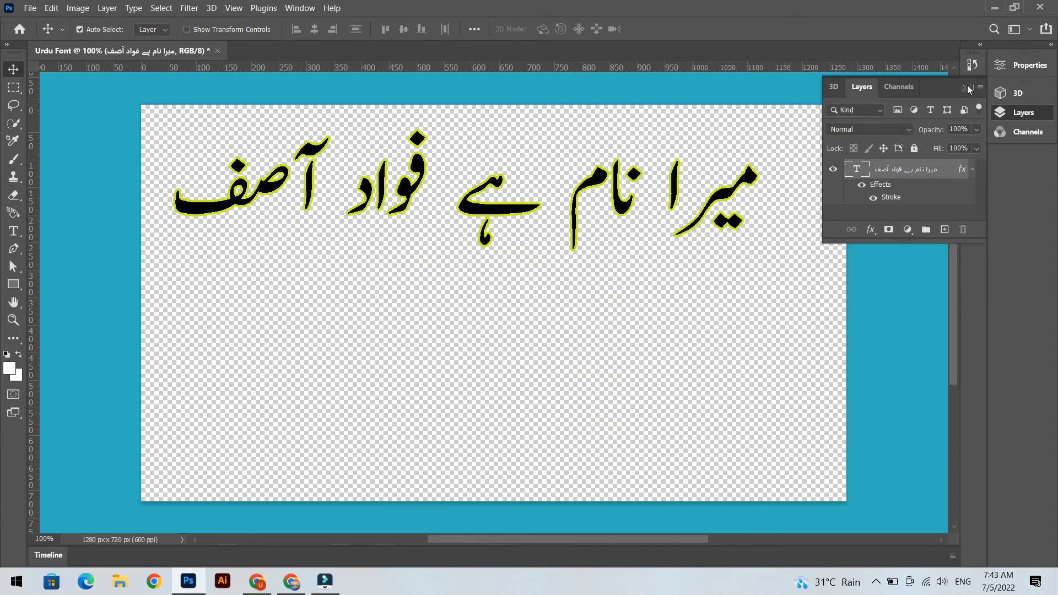
Set up an Export As of the Urdu text document as a JPG with Excellent quality
click(37, 8)
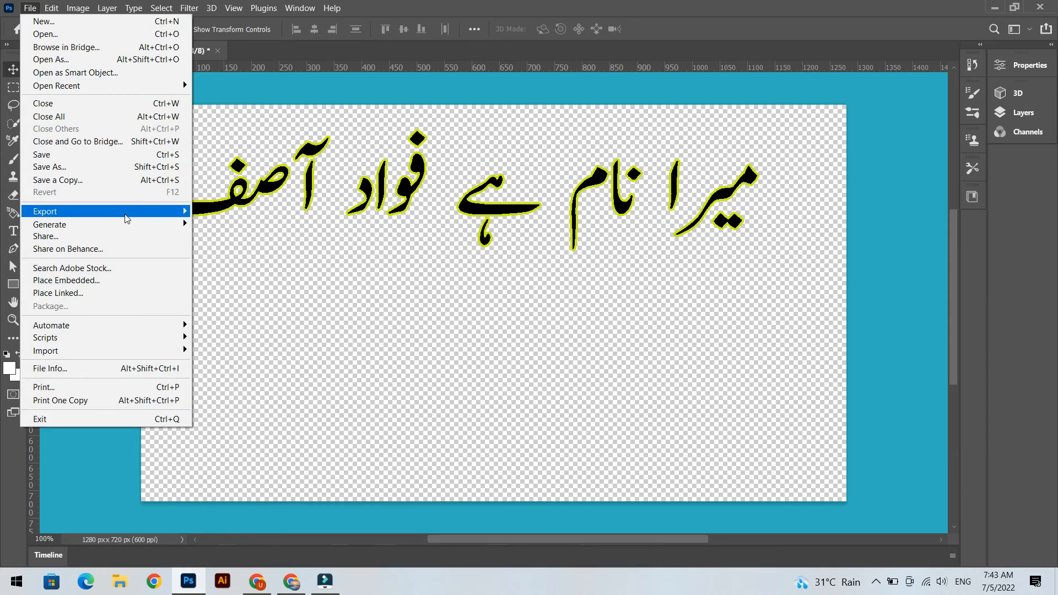
mouse_move(128, 218)
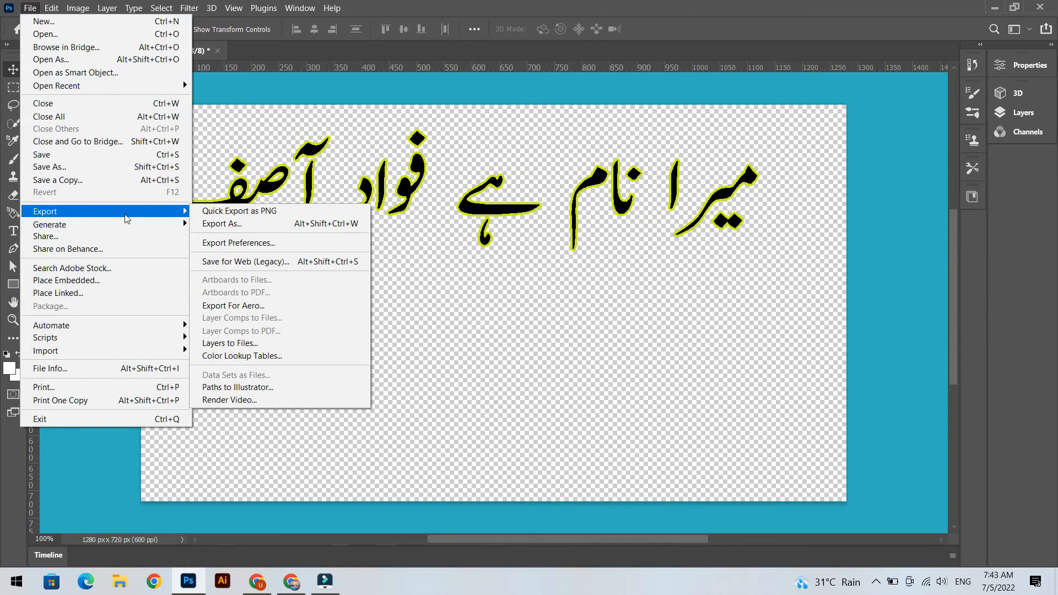
click(222, 224)
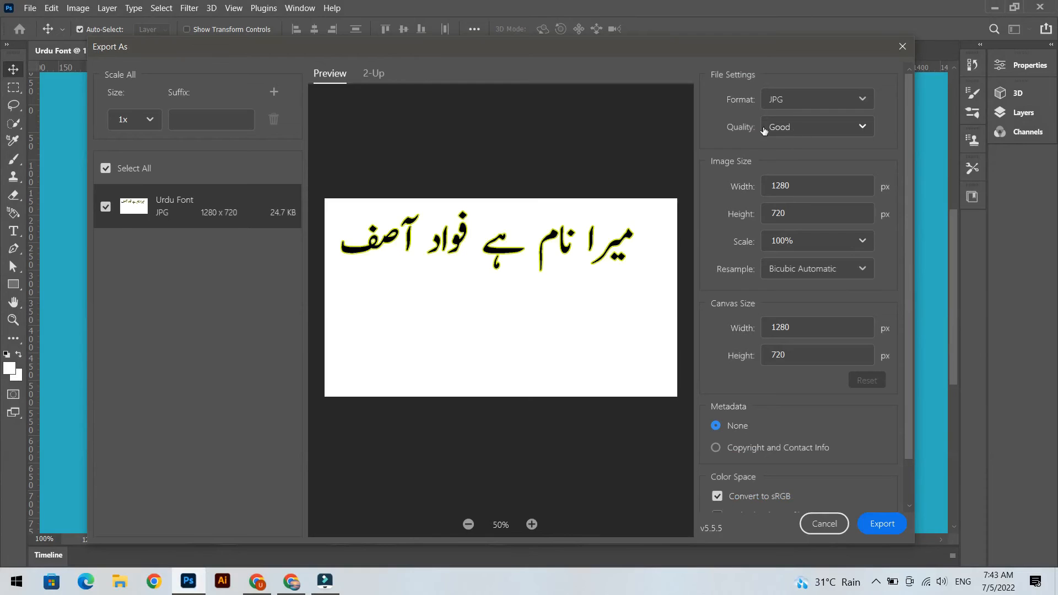
click(823, 131)
click(804, 262)
Export the JPG to the Videos folder under the file name Urdu Font
click(899, 530)
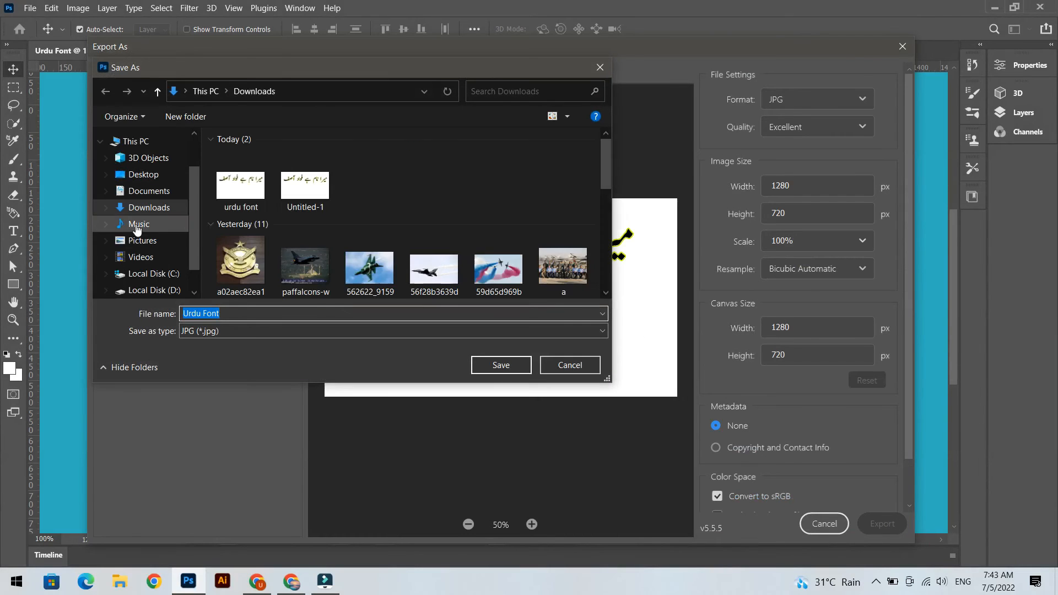
click(131, 260)
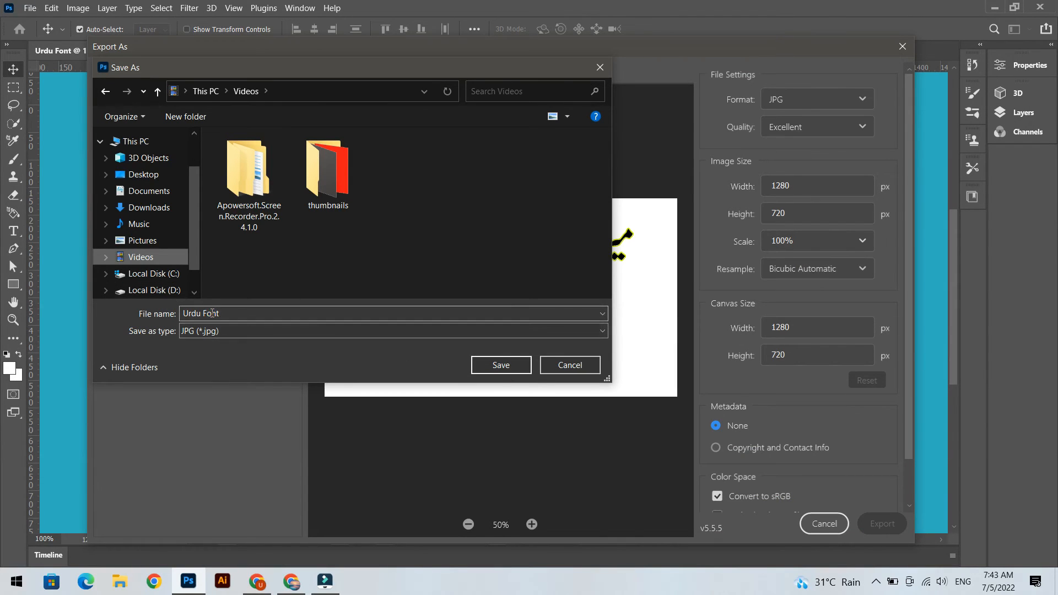
click(273, 314)
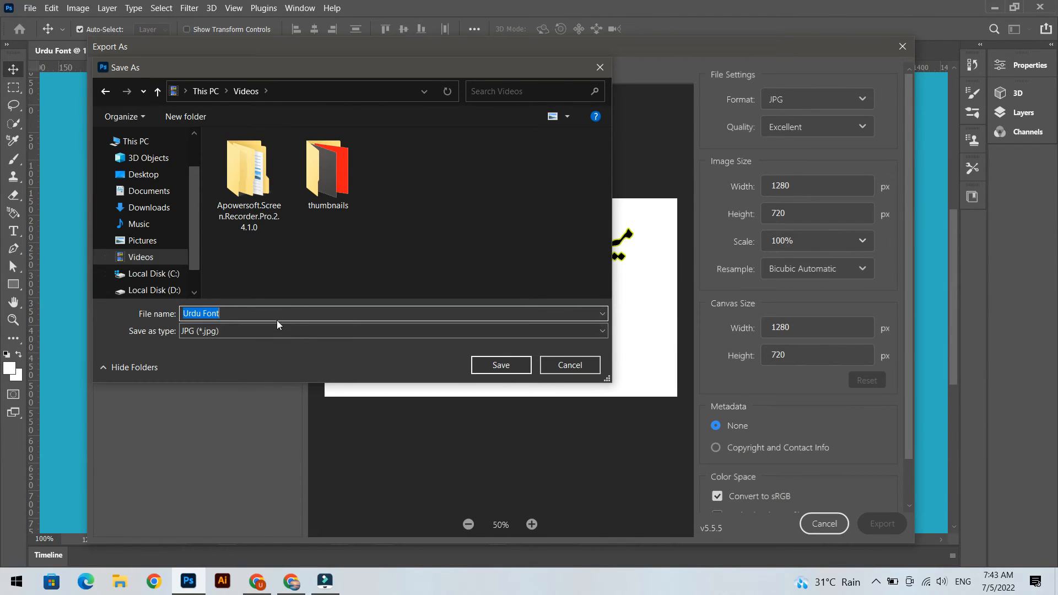
click(501, 371)
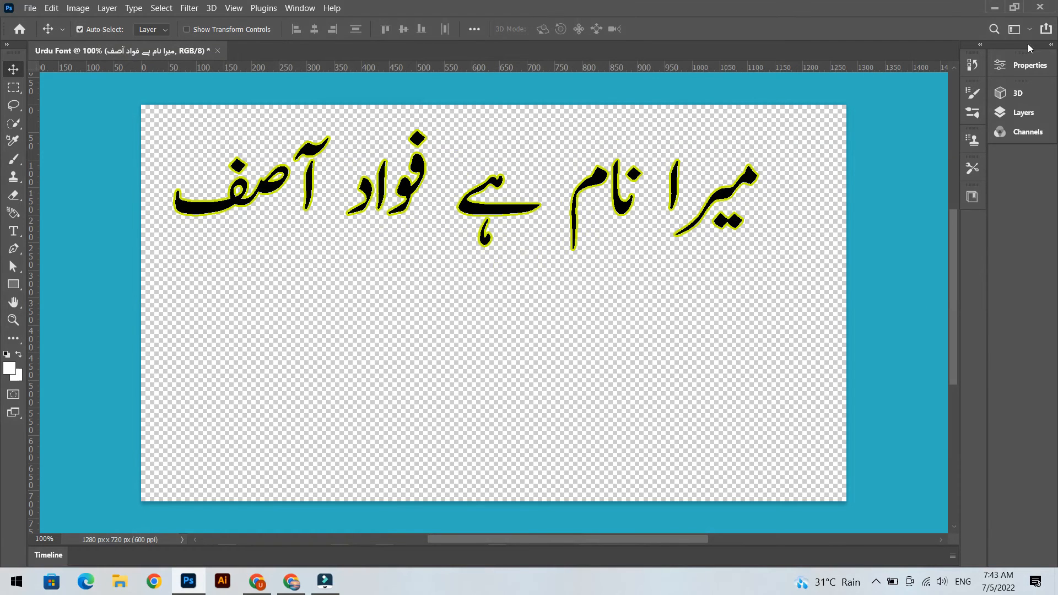
Quit Photoshop without saving the document and switch to the Filmora project
click(1041, 8)
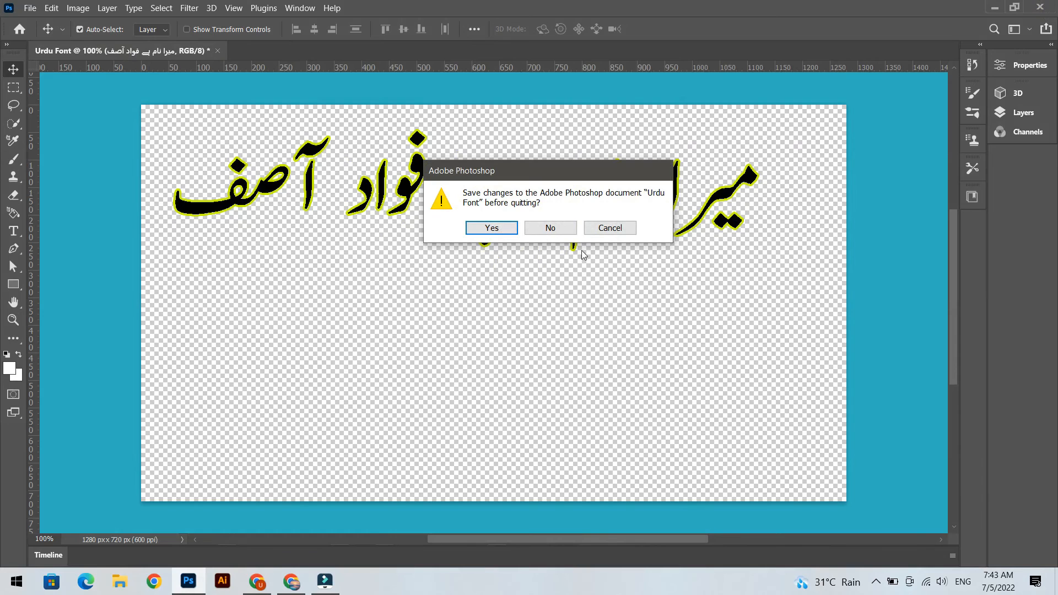
click(568, 230)
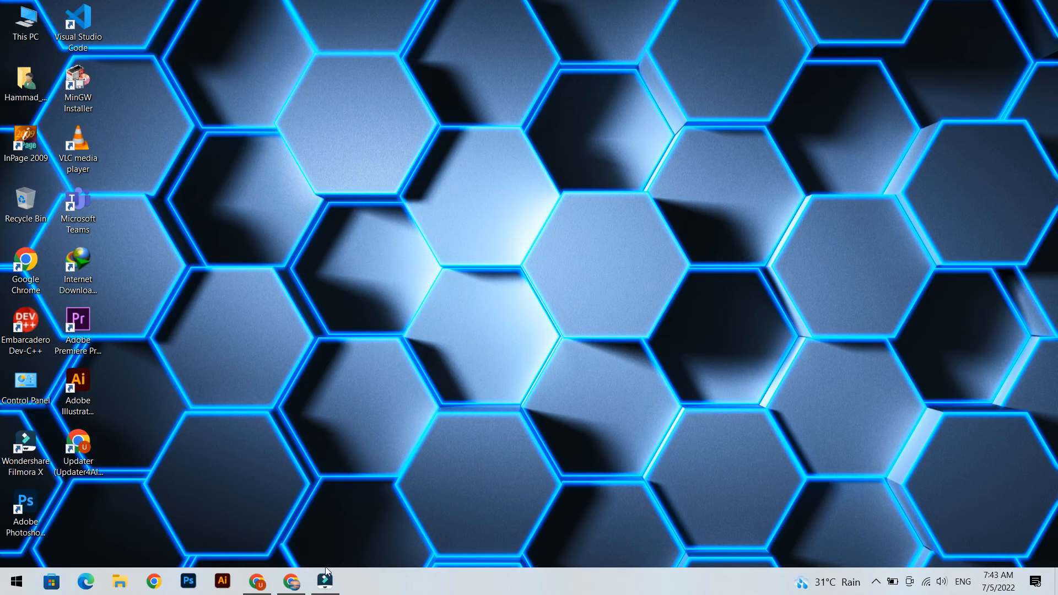
click(379, 544)
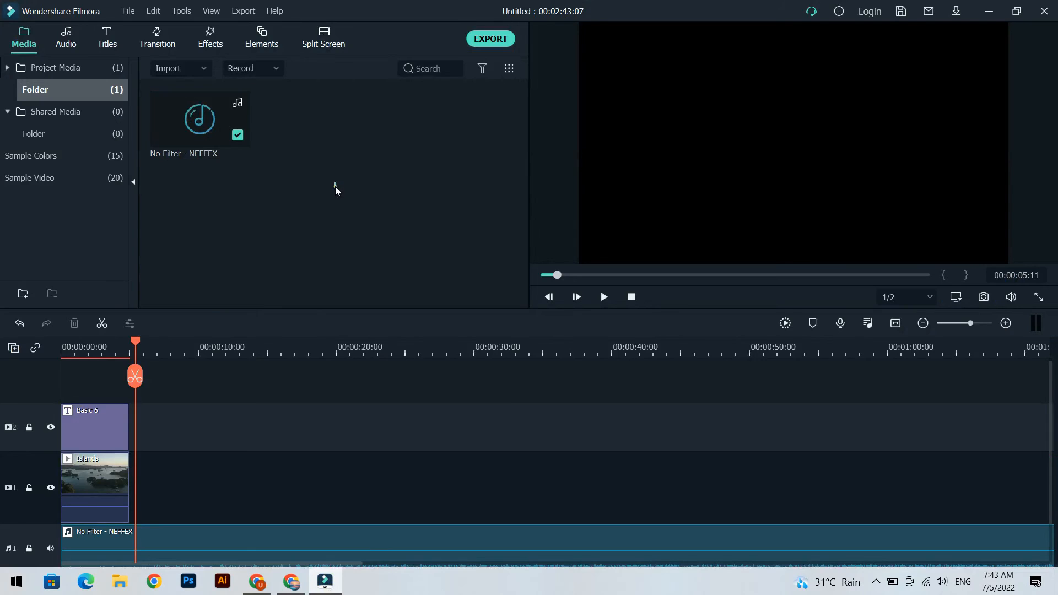
Import the urdu font image from the Downloads folder into the project media
double_click(336, 188)
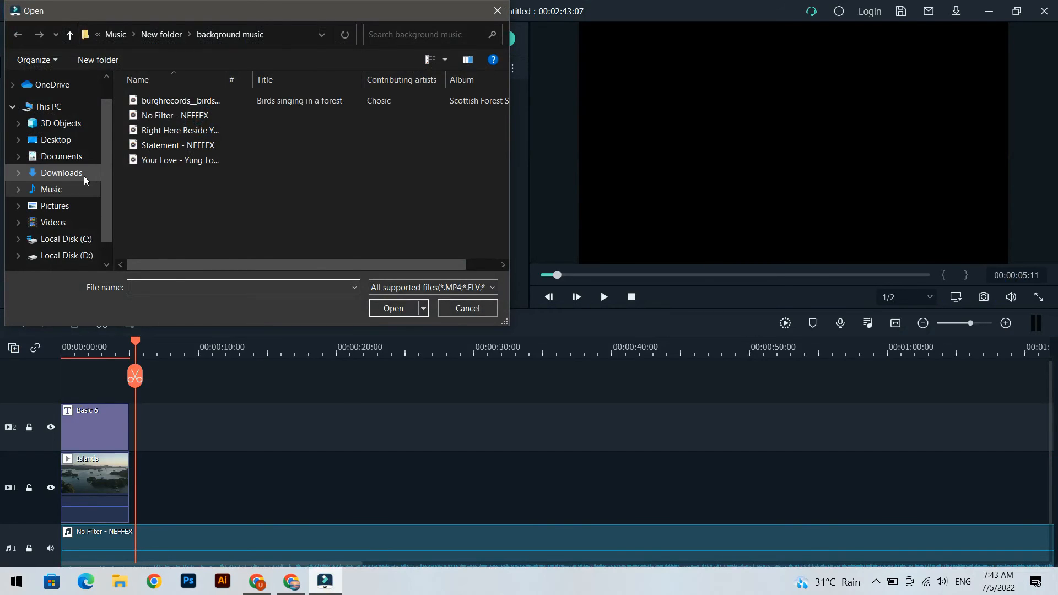
click(84, 176)
click(153, 124)
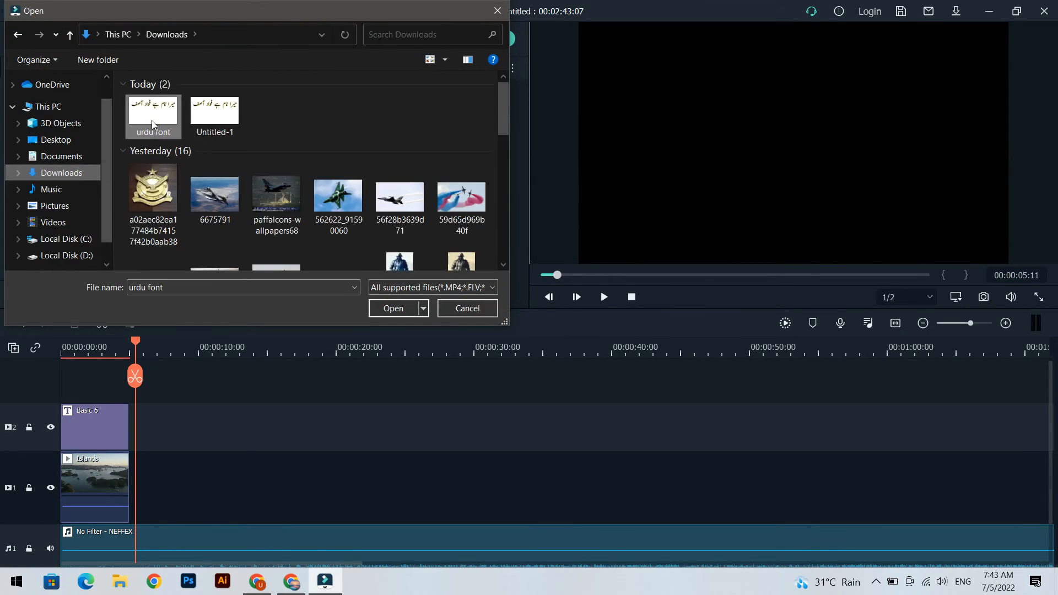
click(389, 308)
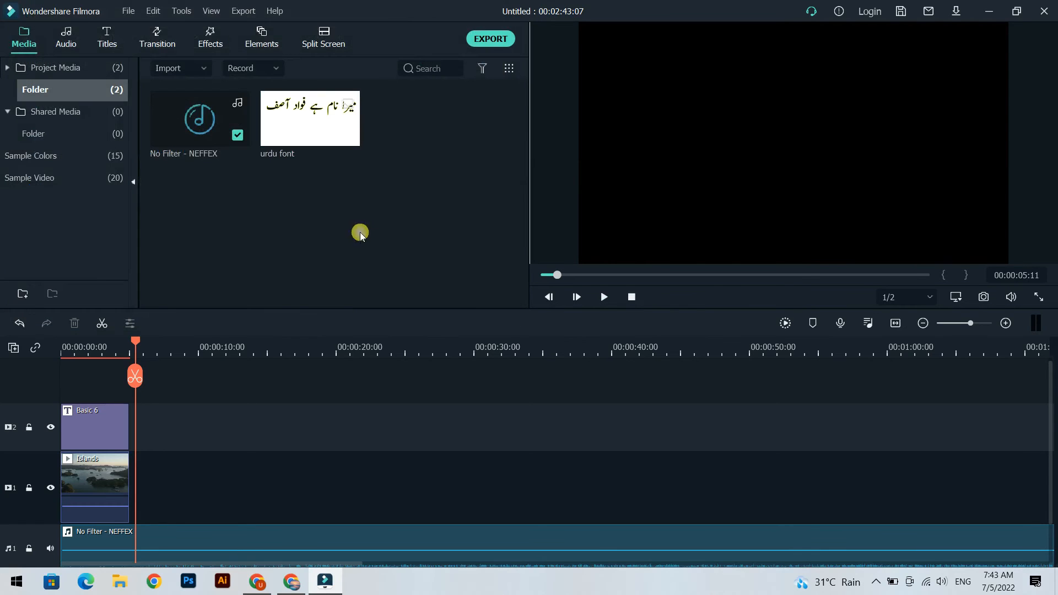
Add the Beach sample video right after the Islands clip and place the urdu font image above it on video track 2
drag(135, 376, 343, 390)
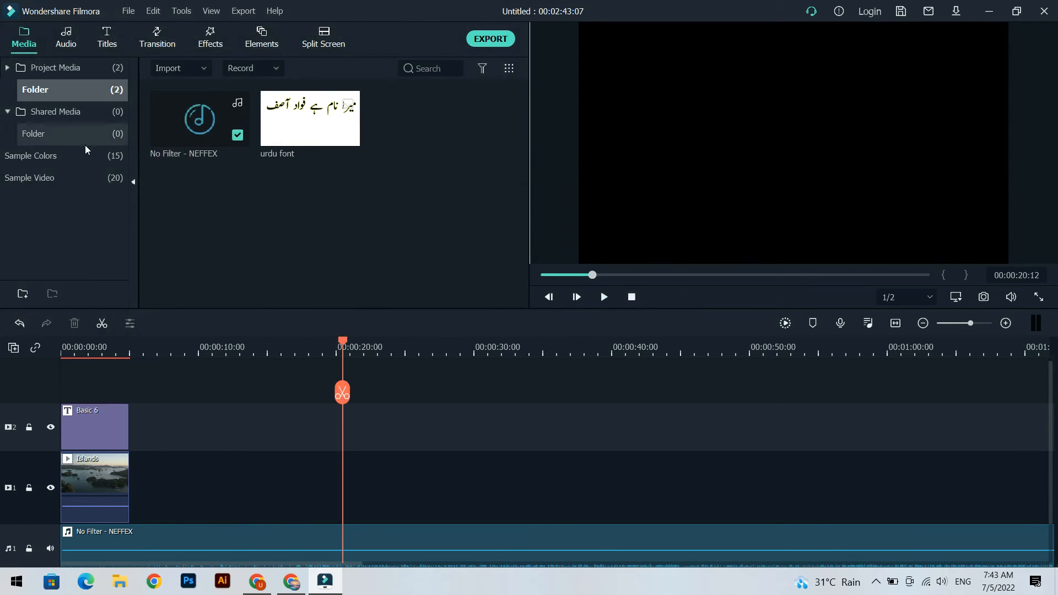
click(83, 177)
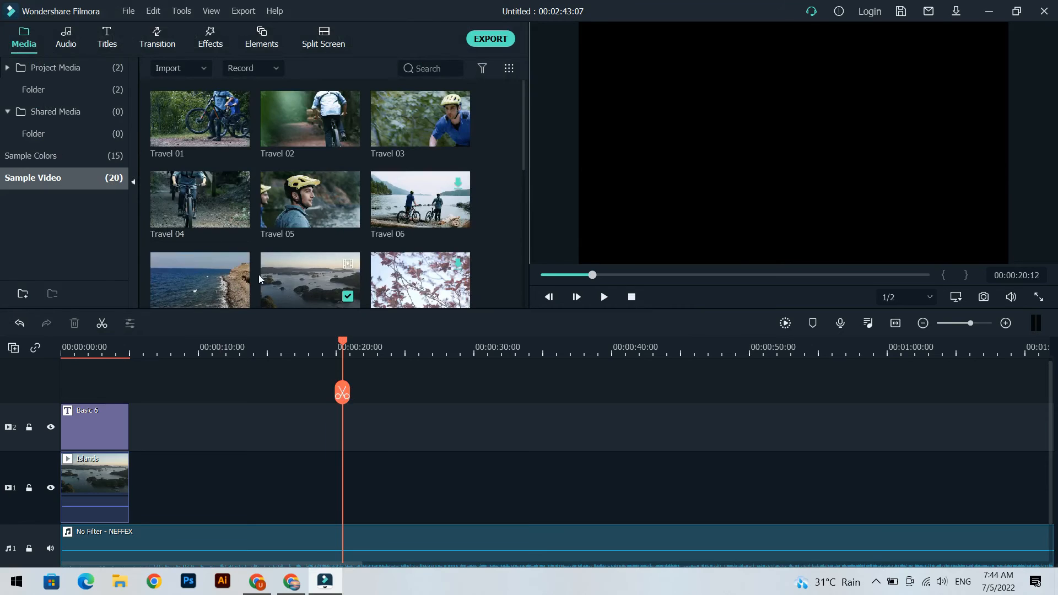
drag(220, 276, 136, 496)
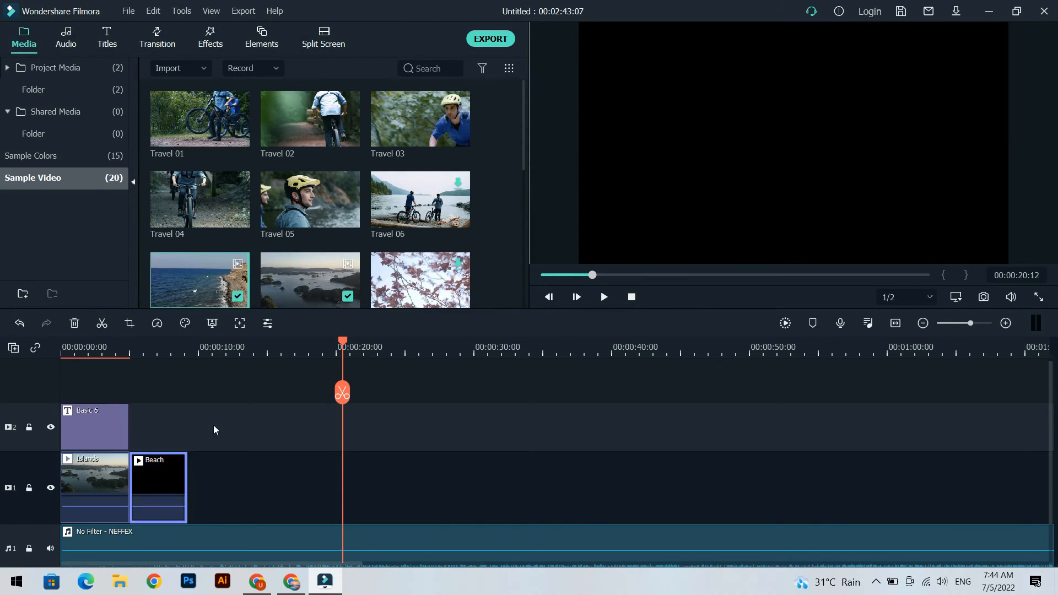
click(29, 72)
drag(284, 128, 187, 430)
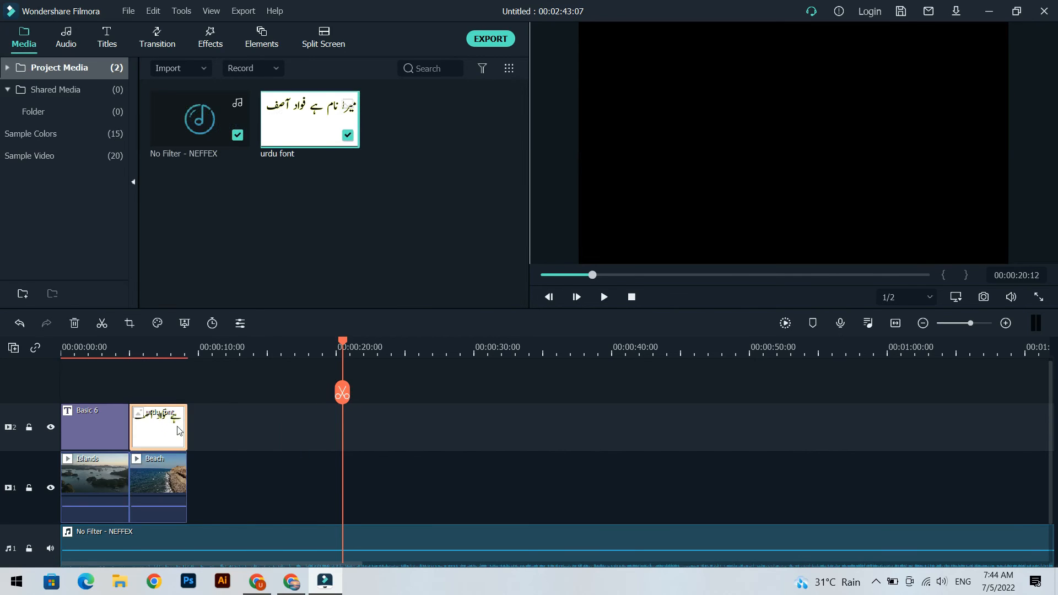
Play the timeline from the English title into the Urdu image to check the transition between them
drag(341, 396, 102, 392)
key(space)
key(space)
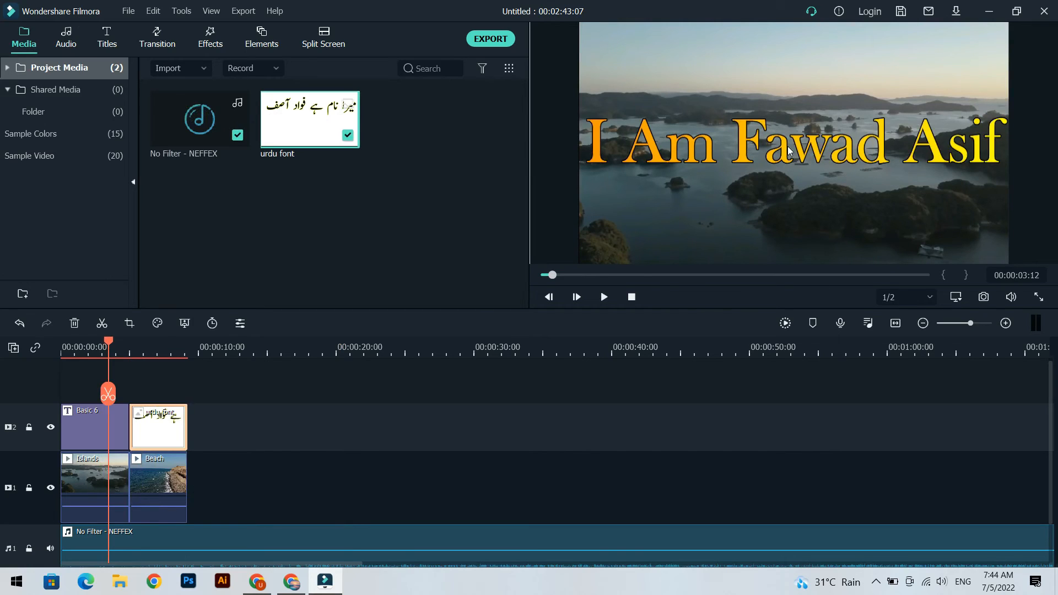
key(space)
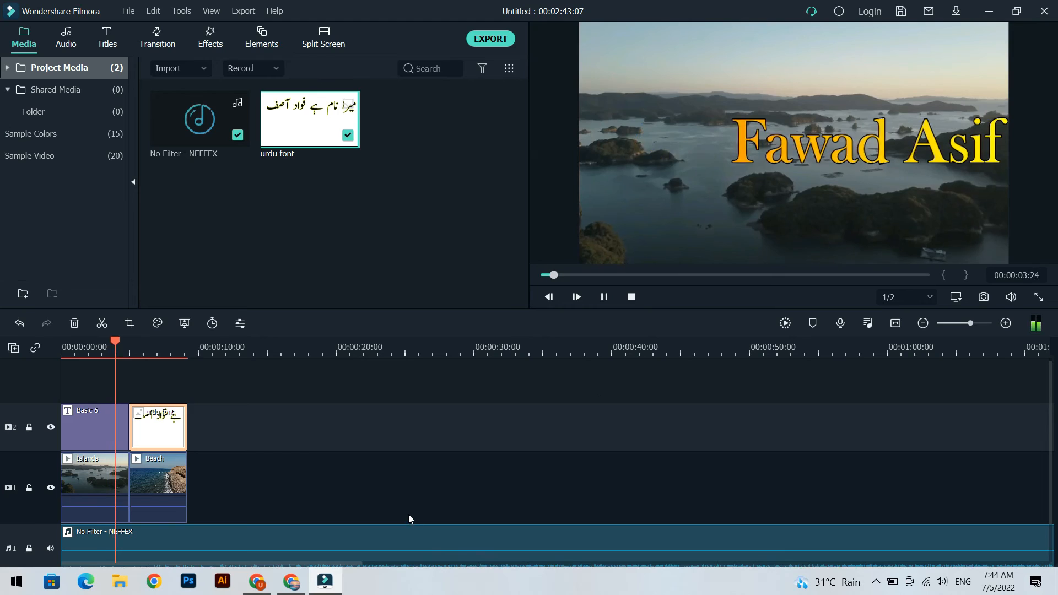
key(space)
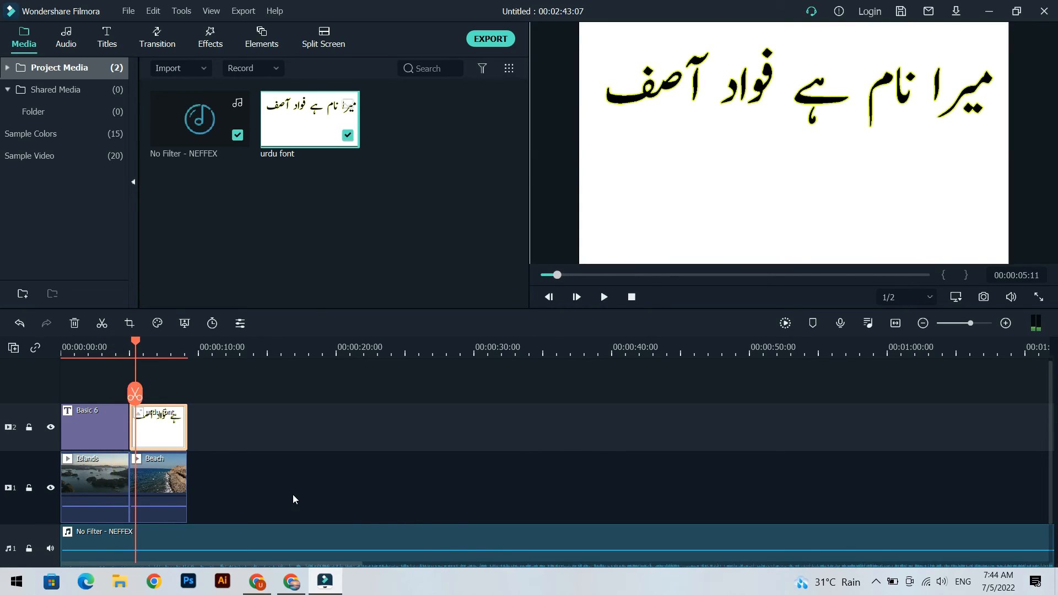
Remove the urdu font clip's white background with the Green Screen chroma key, sampling white as the key color
click(181, 477)
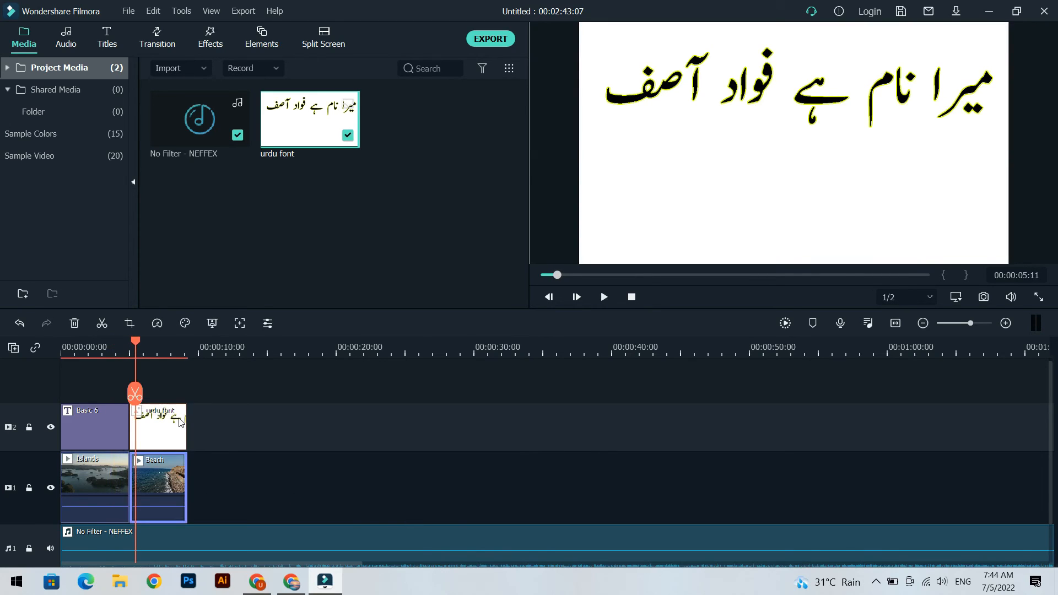
click(180, 423)
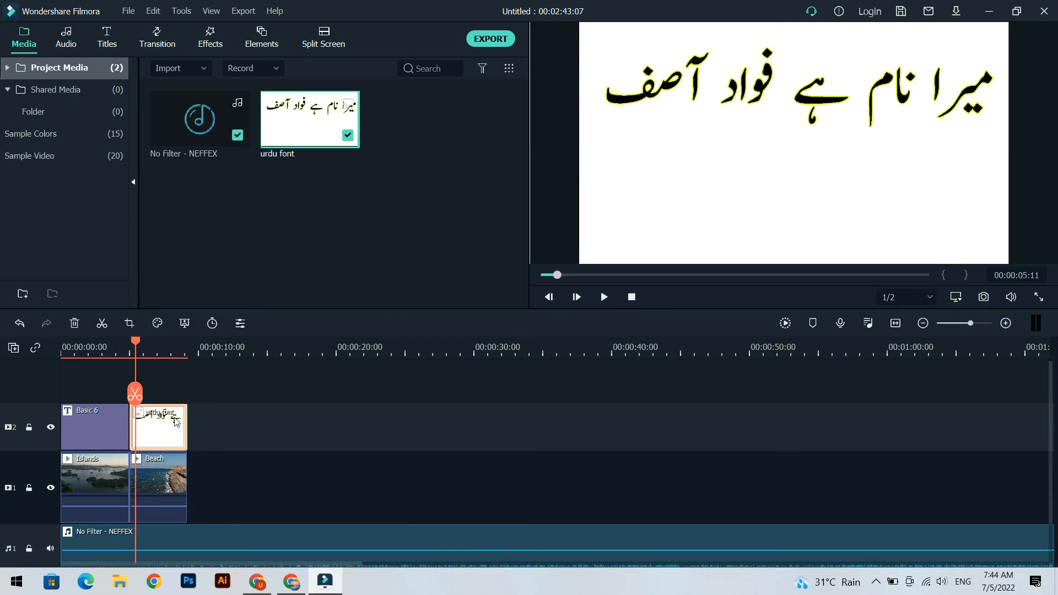
right_click(163, 429)
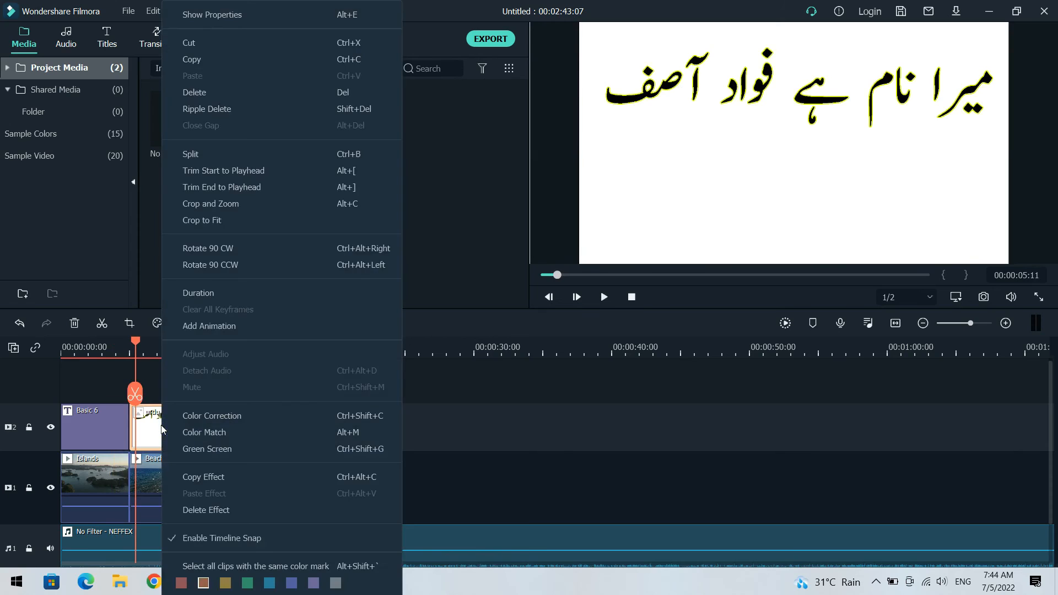
click(230, 456)
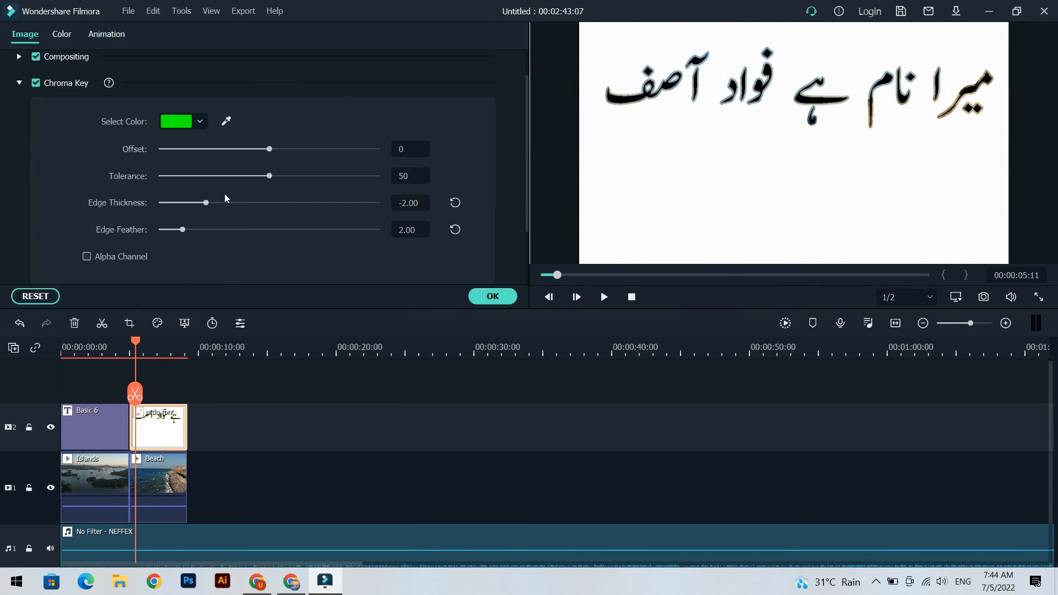
click(226, 121)
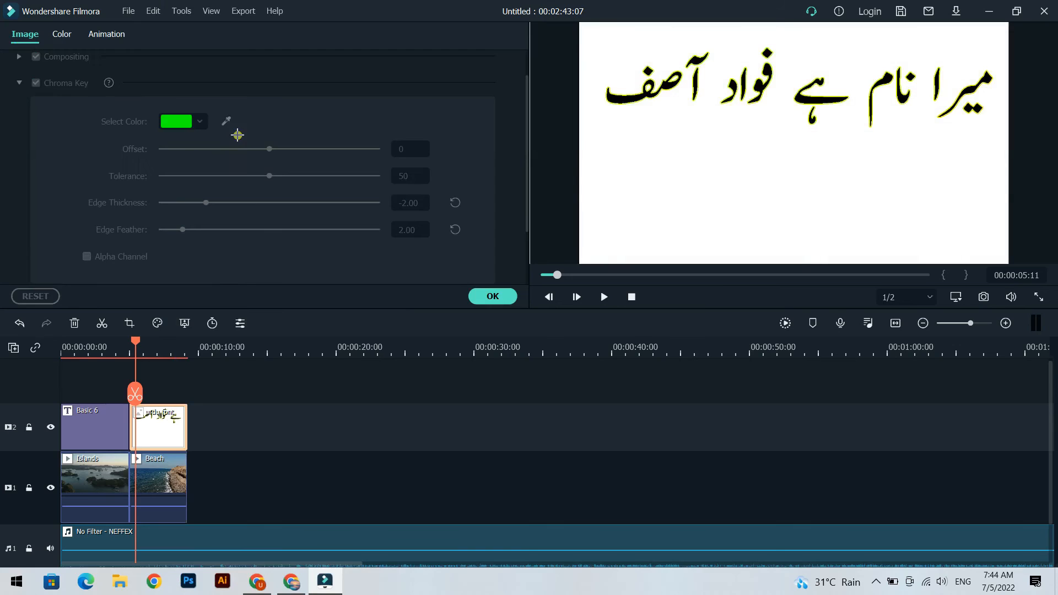
click(755, 148)
click(803, 196)
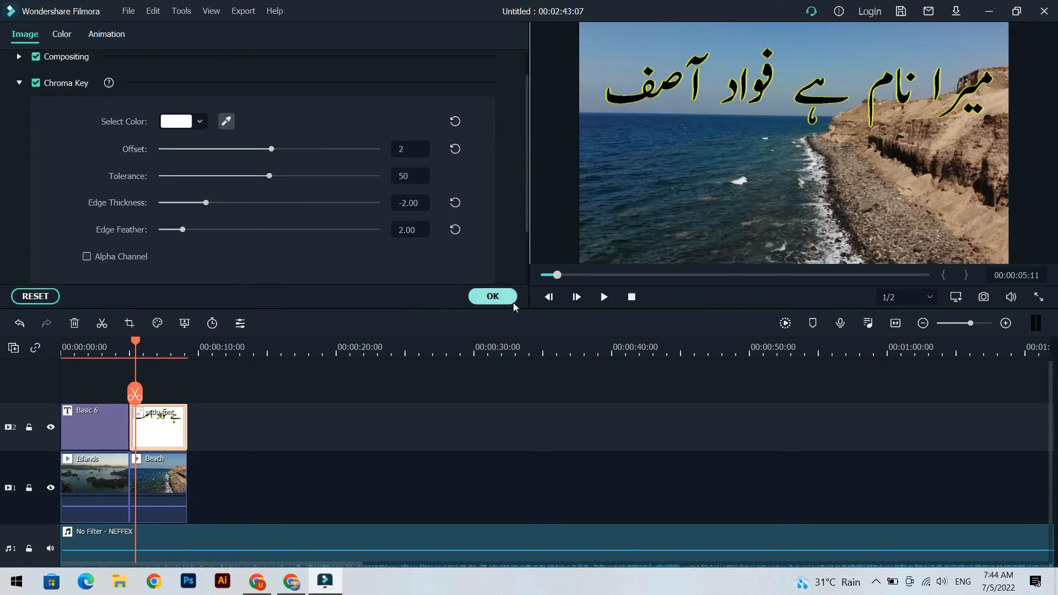
click(493, 296)
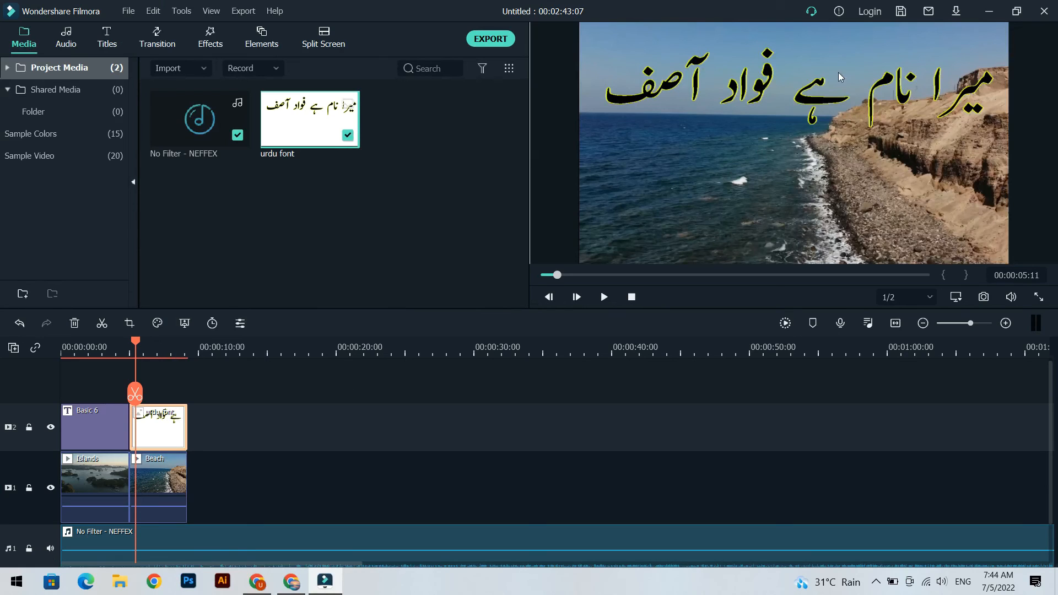
Scale the Urdu text overlay down slightly and reposition it over the sky in the upper part of the frame
drag(839, 89, 822, 108)
drag(559, 44, 618, 77)
drag(863, 151, 834, 82)
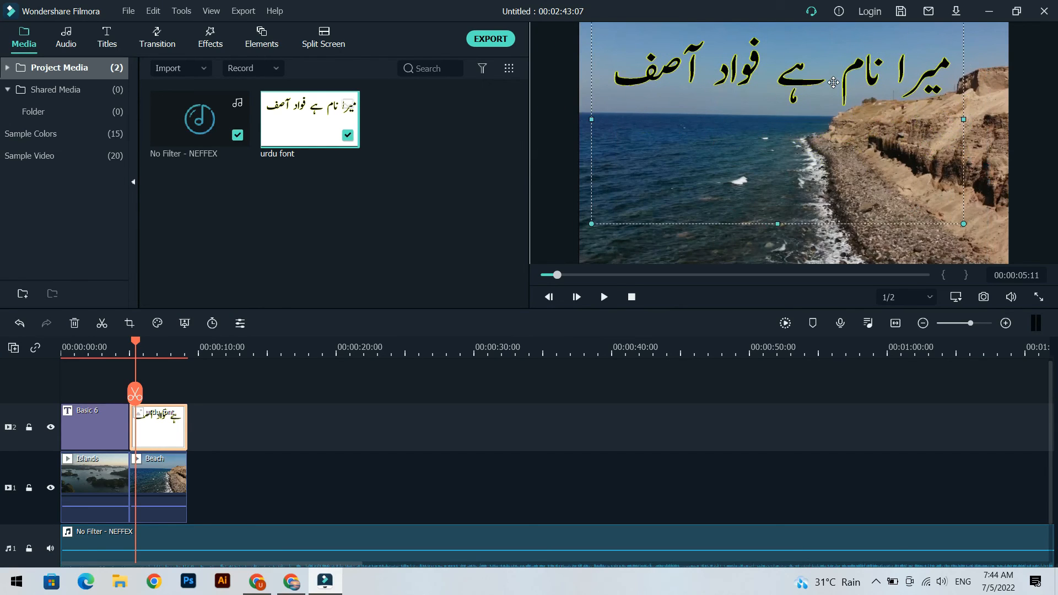
drag(591, 224, 576, 231)
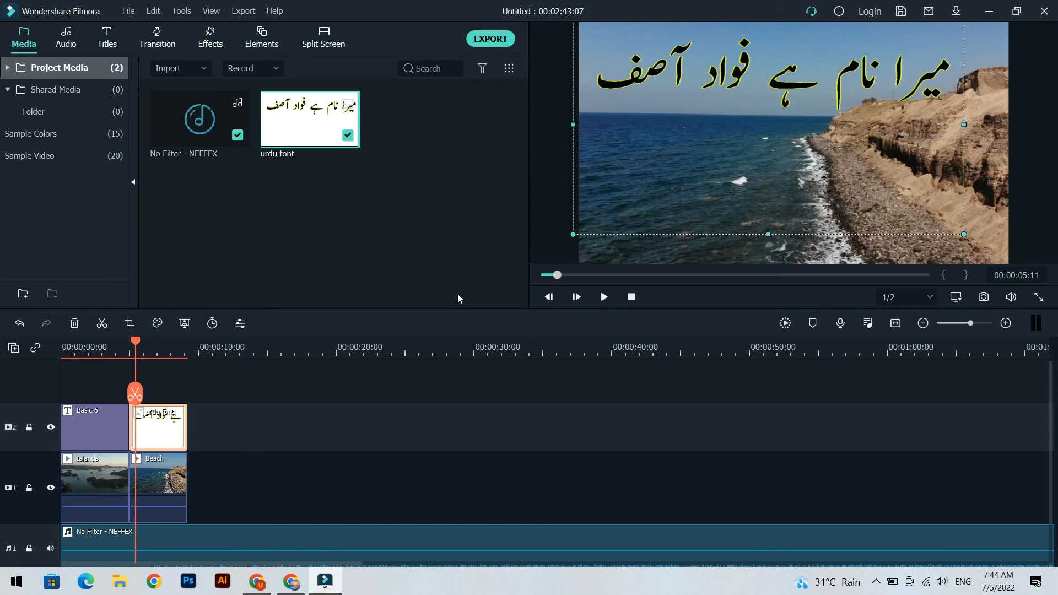
Apply the Zoom In preset animation to the urdu font clip and confirm its settings
double_click(146, 430)
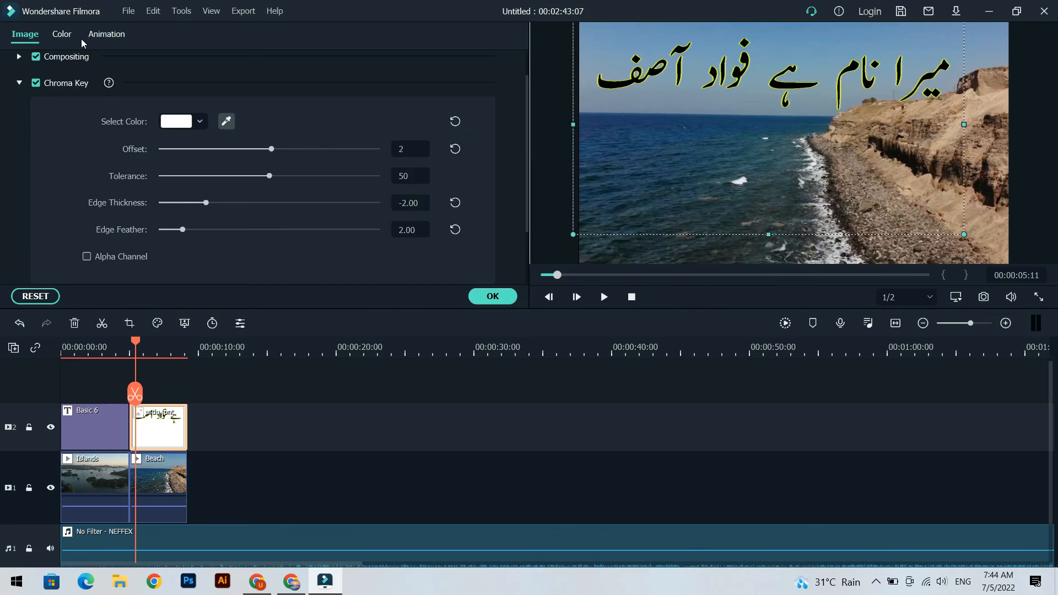
scroll(191, 199, down, 2)
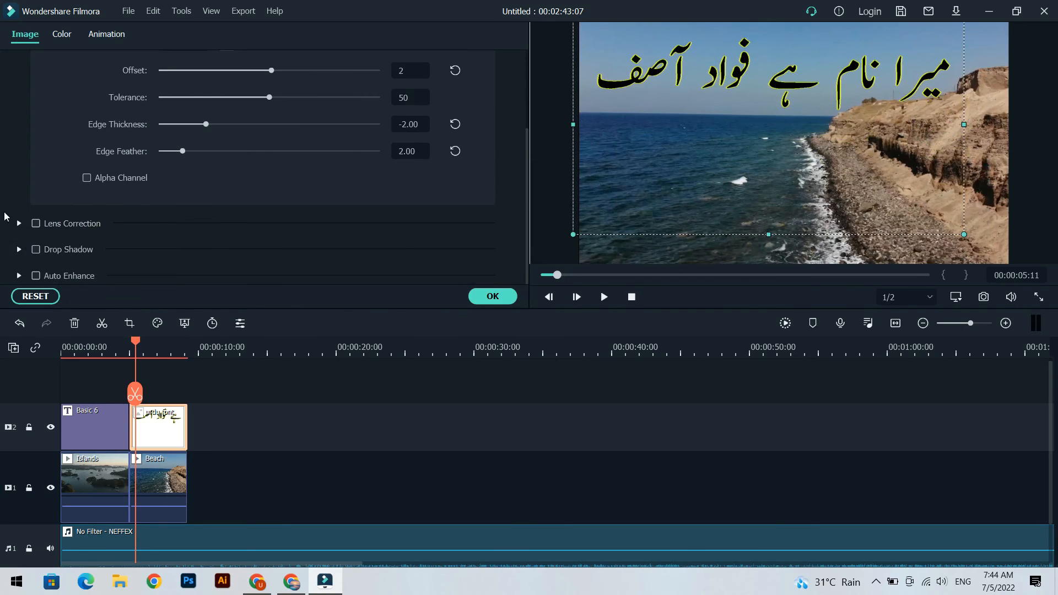
scroll(5, 215, up, 3)
click(19, 94)
scroll(250, 230, down, 4)
scroll(225, 190, up, 4)
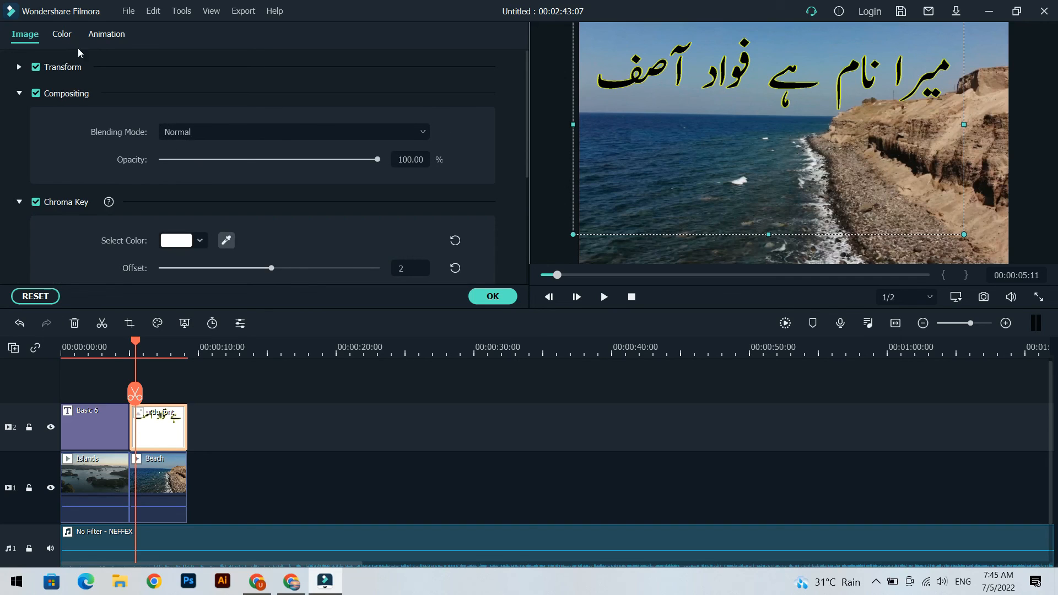
click(122, 37)
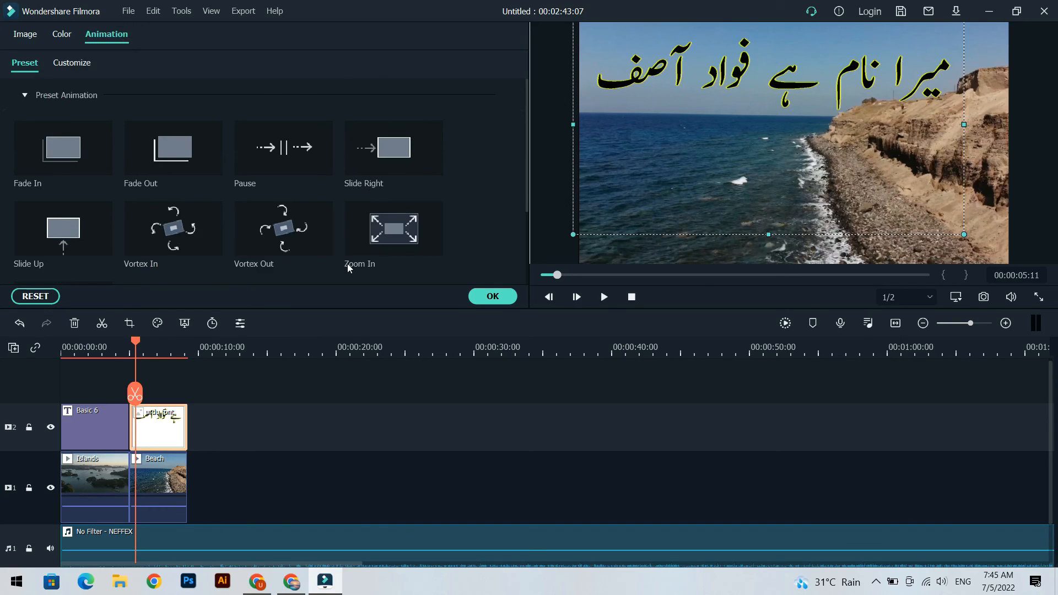
double_click(388, 240)
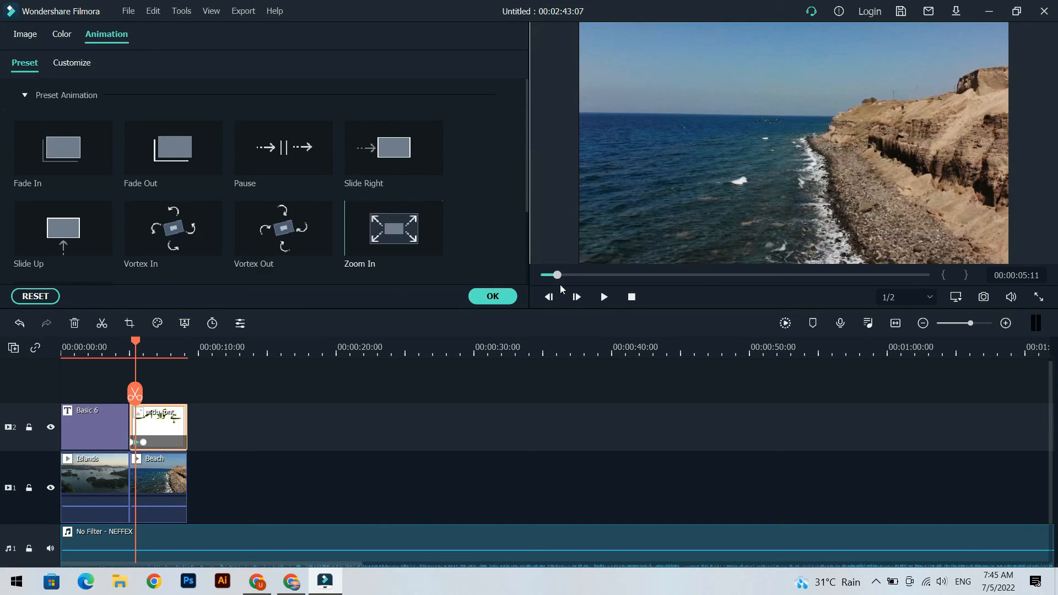
click(503, 295)
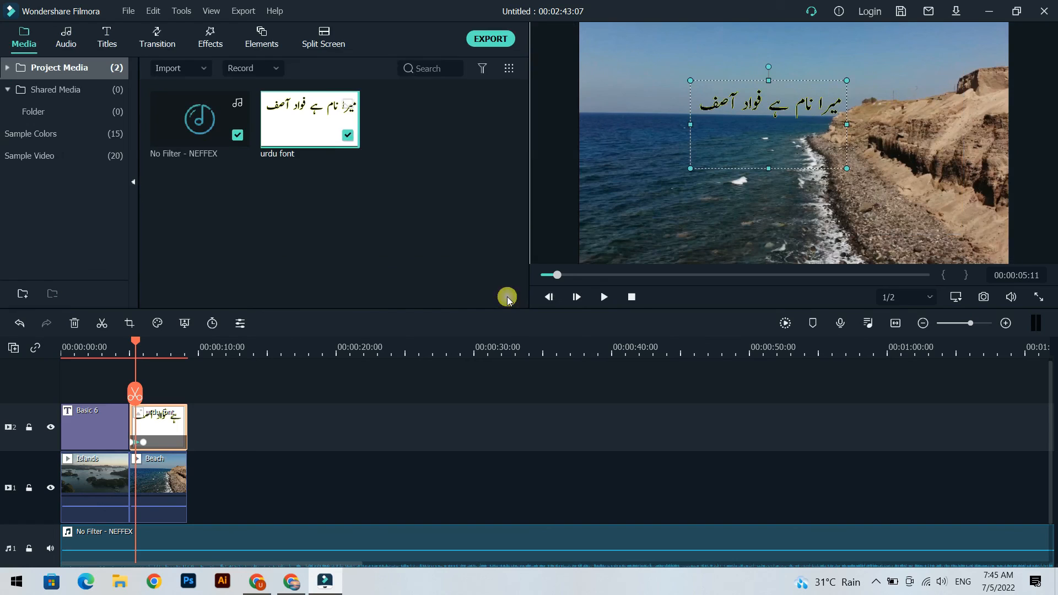
Play the timeline from the beginning through the English title into the animated Urdu text to review the result
click(437, 428)
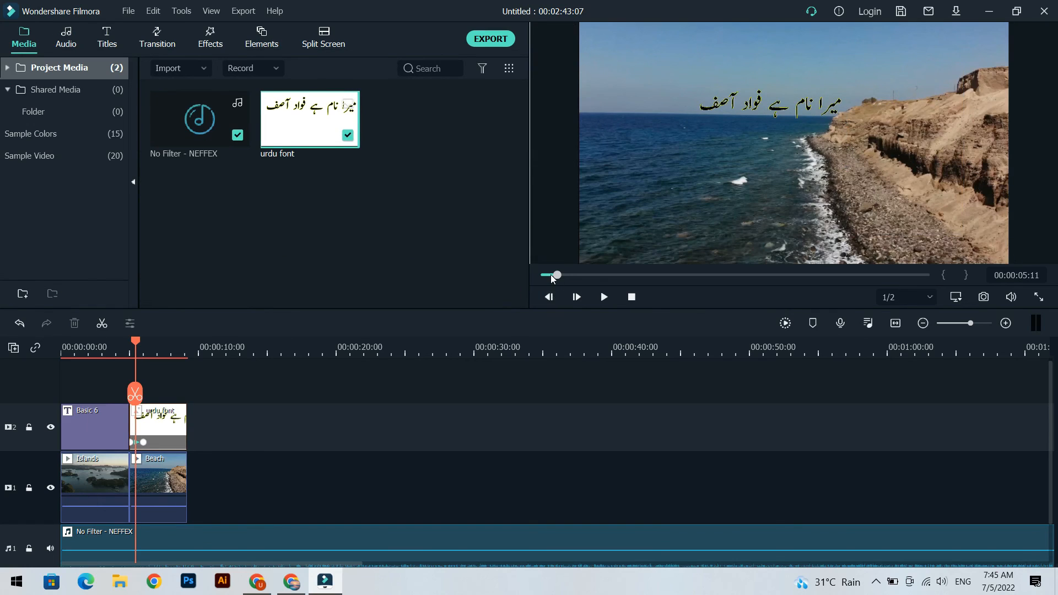
drag(552, 277, 513, 278)
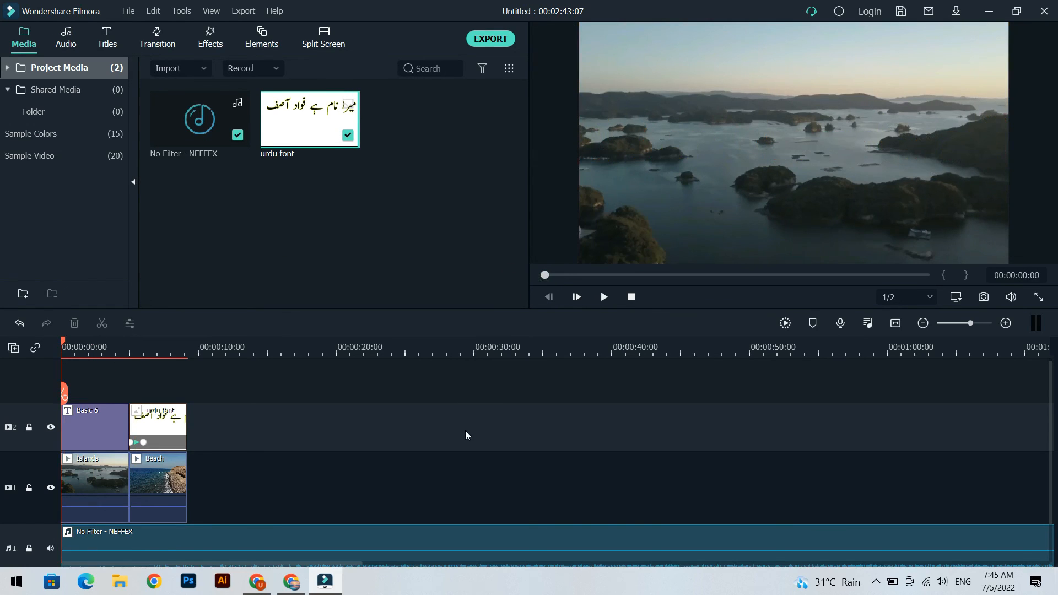
key(space)
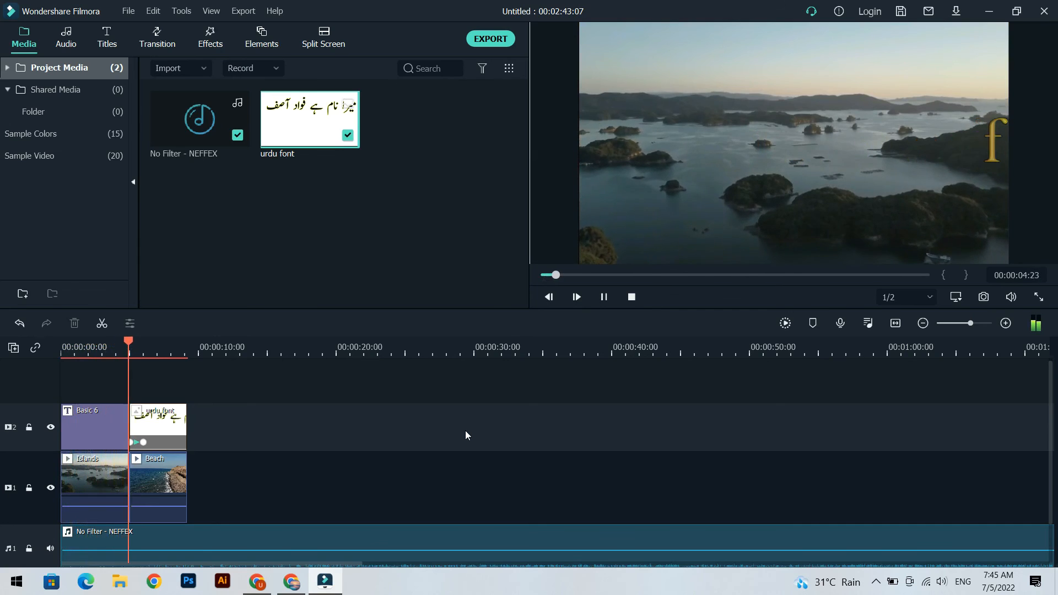
key(space)
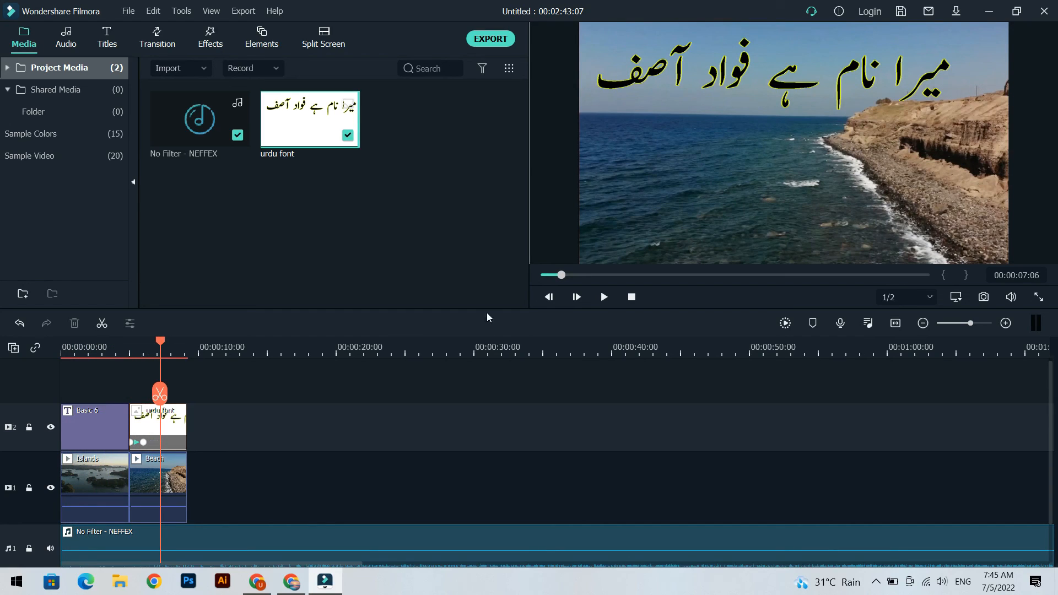
Add a Basic 6 title directly after the urdu font clip on the second video track
click(392, 245)
drag(160, 395, 210, 392)
click(105, 42)
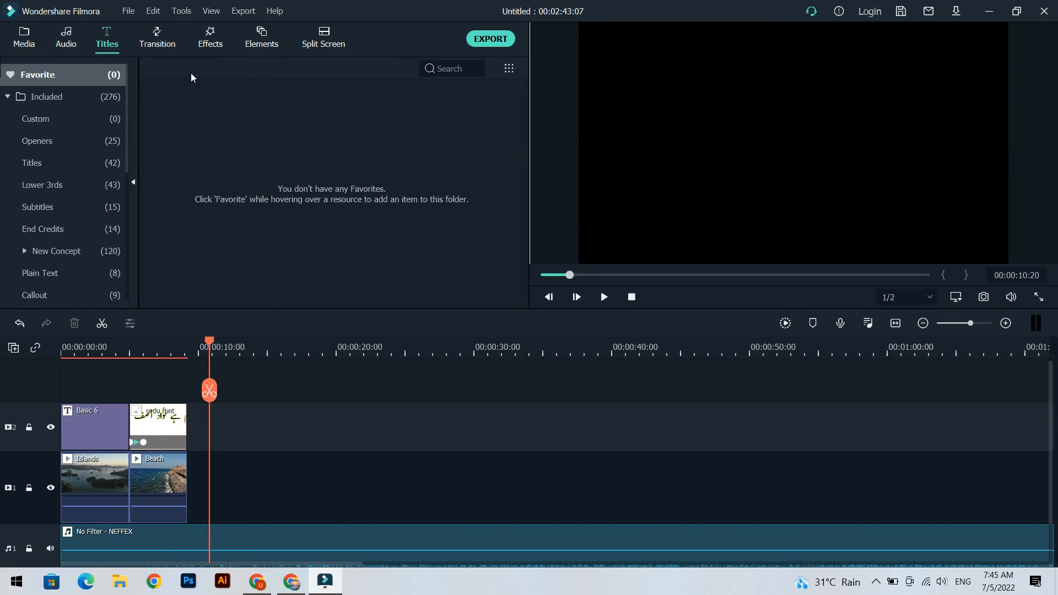
click(88, 98)
drag(316, 119, 175, 423)
Replace the new title's placeholder with the Urdu sentence stating the person's name, and shift the text slightly up and left in the frame
double_click(239, 422)
triple_click(409, 147)
key(BackSpace)
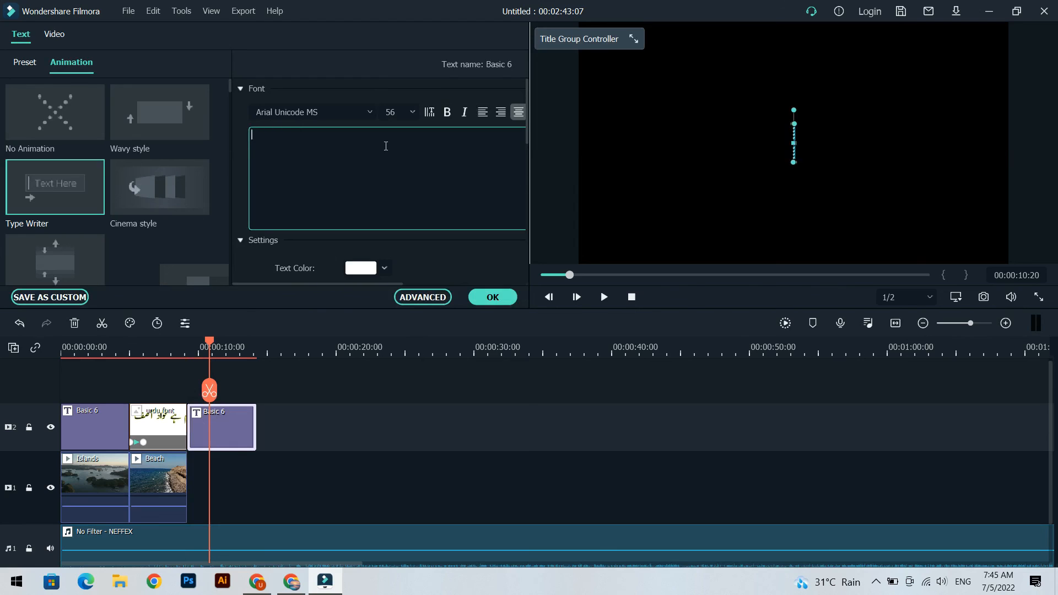
text(میرا نام ہے فواد آصف)
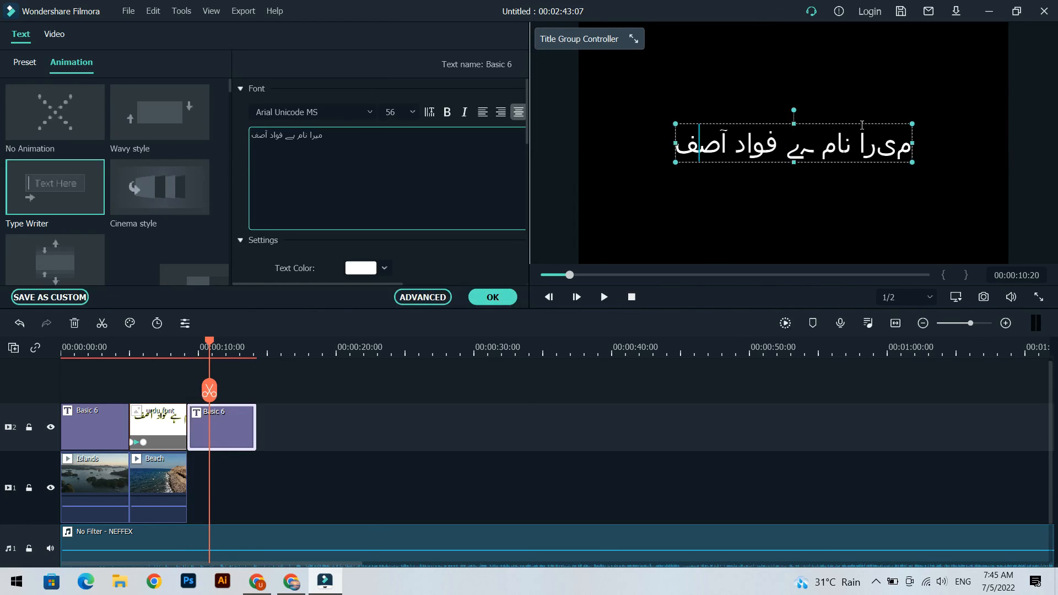
drag(913, 124, 844, 138)
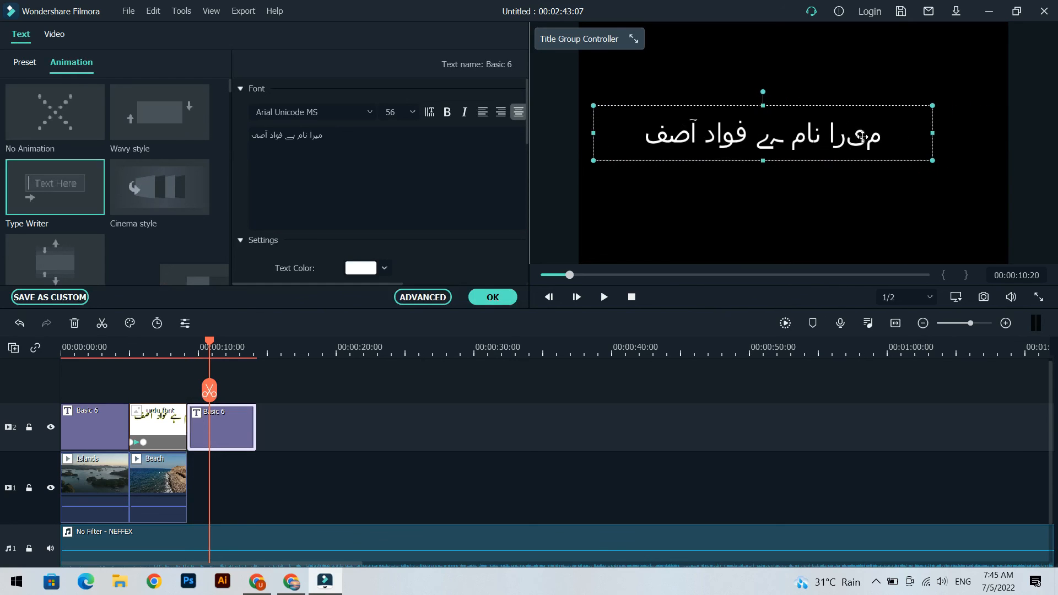
click(493, 297)
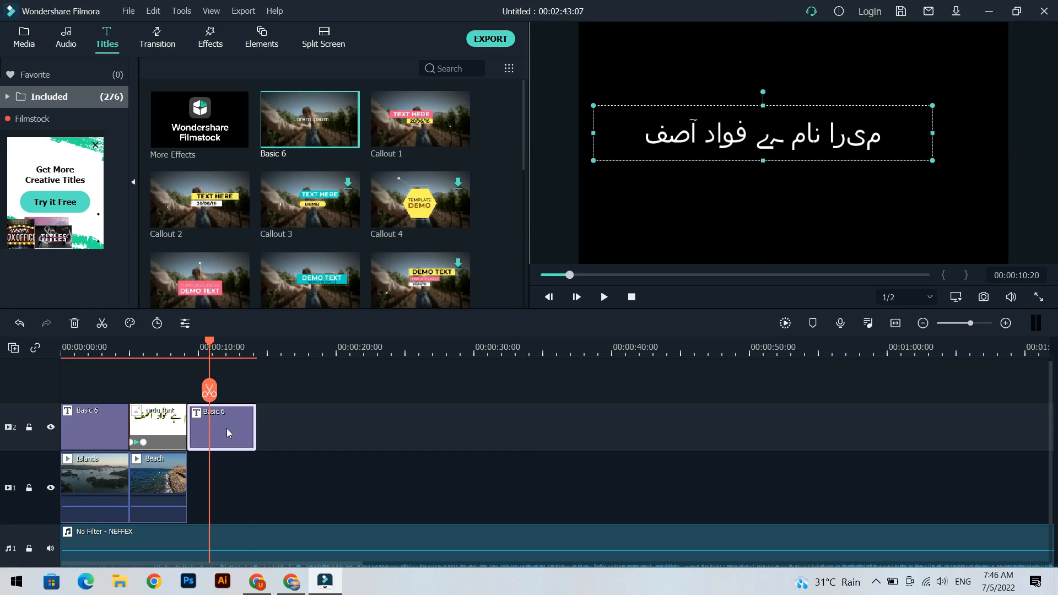
Delete the Basic 6 title that follows the urdu font clip
click(25, 37)
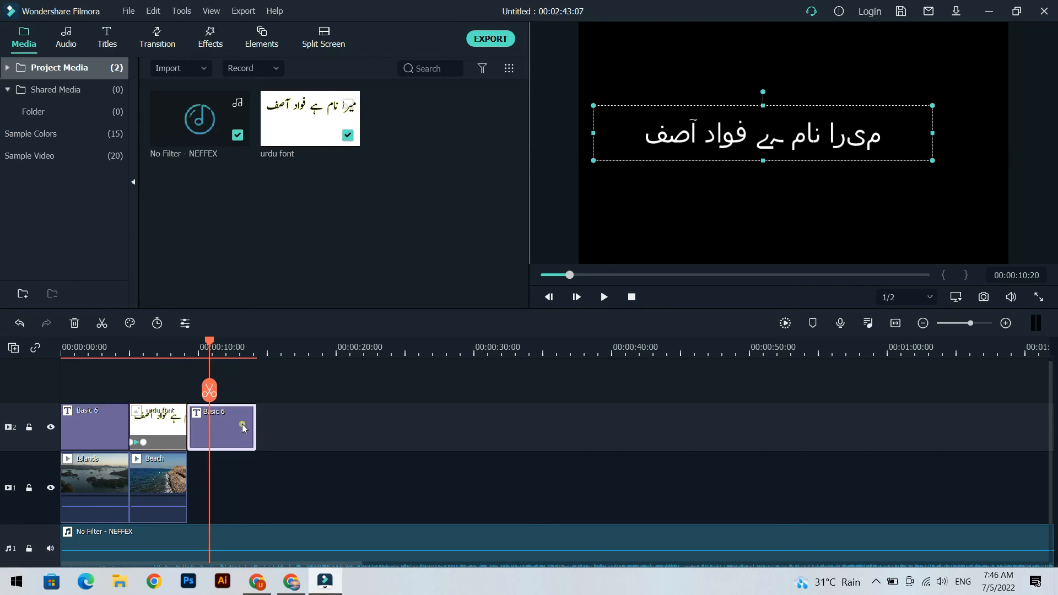
key(Delete)
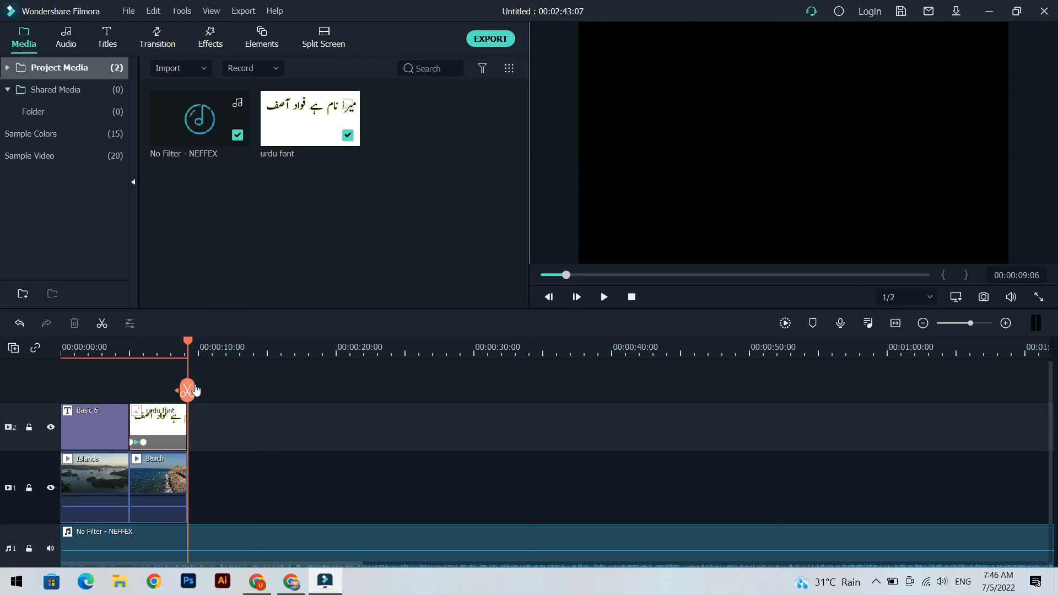
Move the Urdu text overlay down from the sky onto the sea, with the playhead at 00:00:07:22
drag(197, 389, 169, 392)
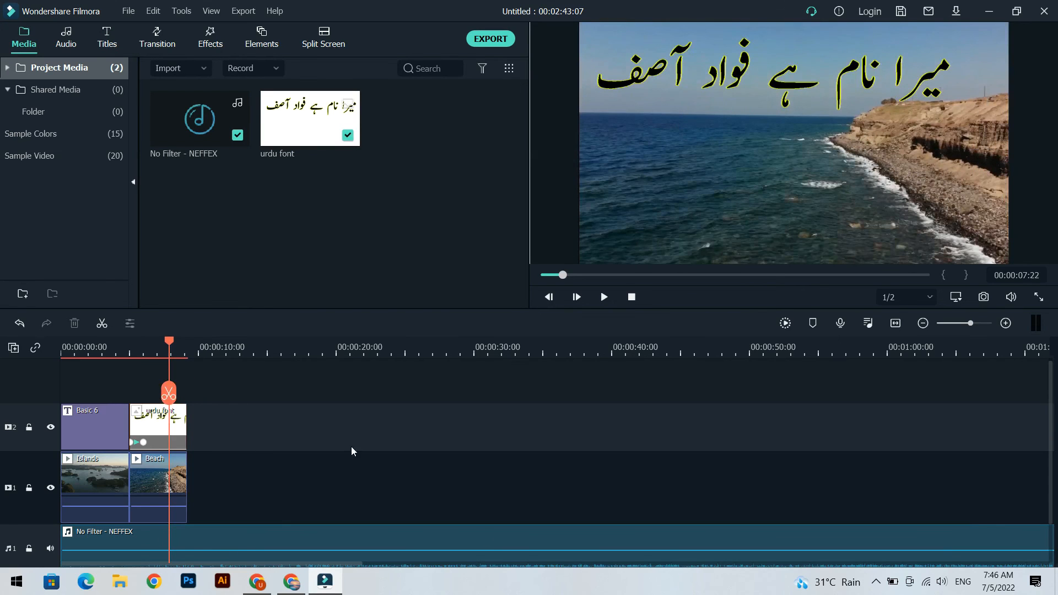
drag(845, 86, 845, 159)
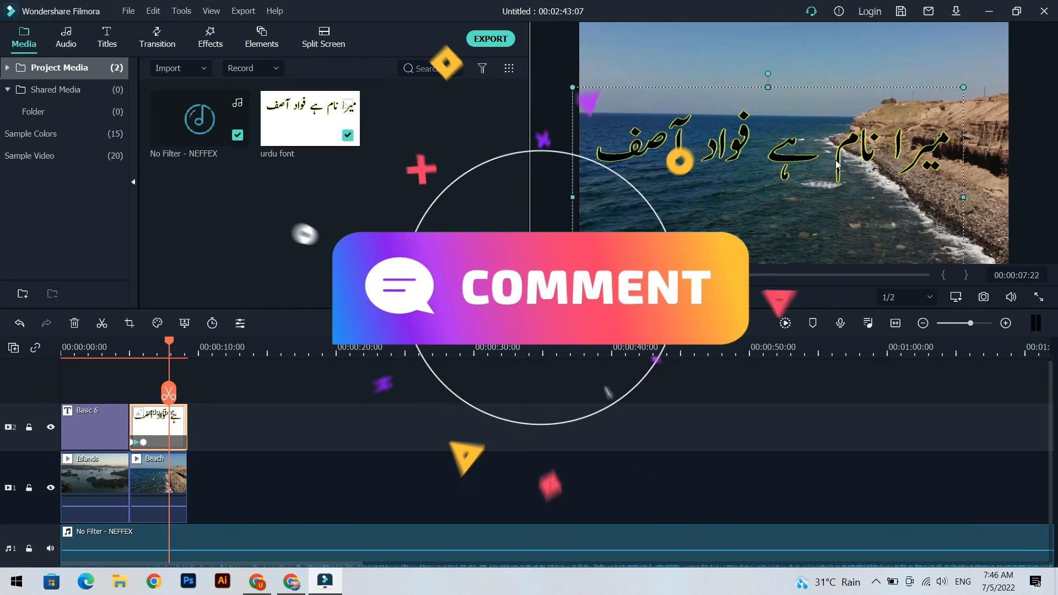
drag(836, 160, 842, 159)
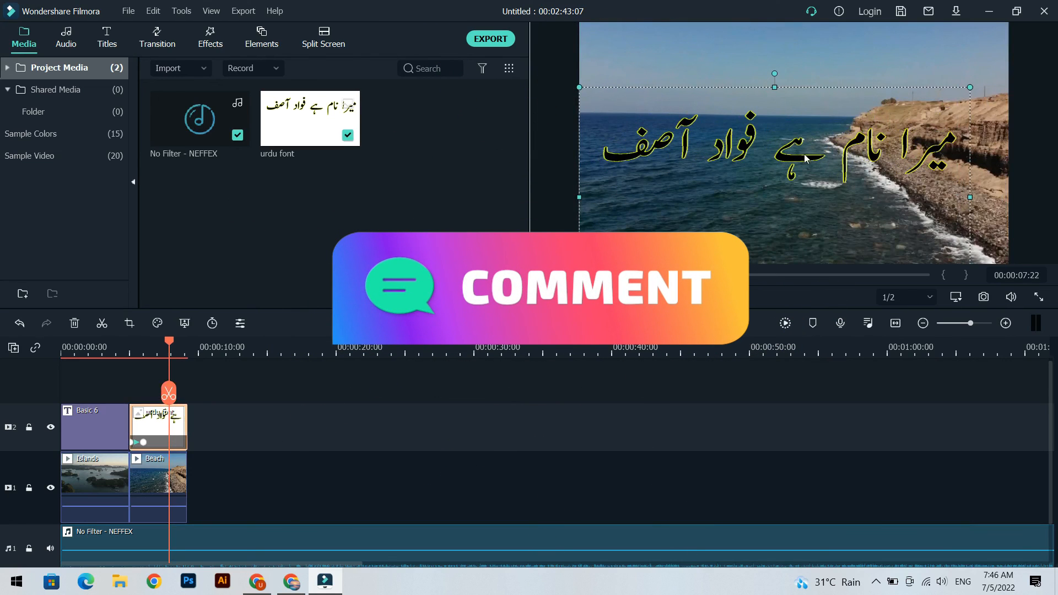